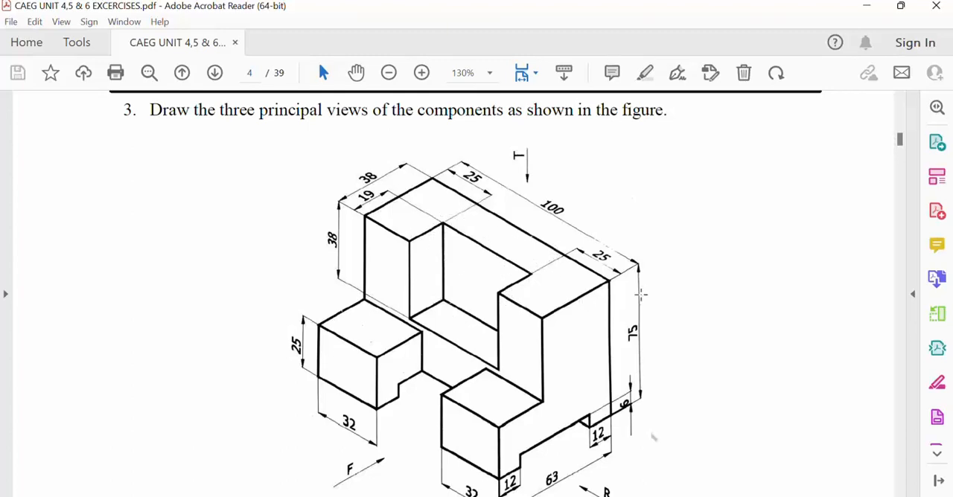
# Step: Look through the exercise's solution views, switch to Solid Edge and create a new part from the iso metric part.par template
pyautogui.scroll(-3, 640, 294)
pyautogui.scroll(-8, 644, 316)
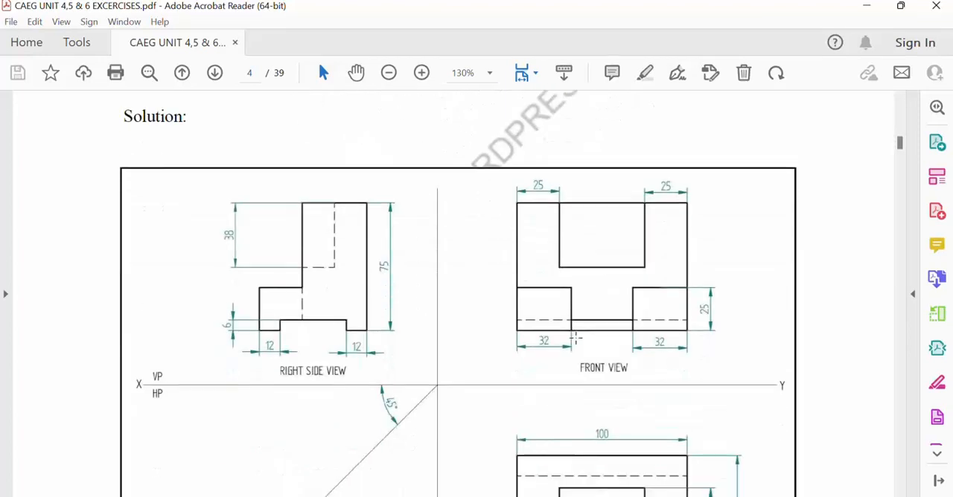
pyautogui.scroll(-3, 338, 255)
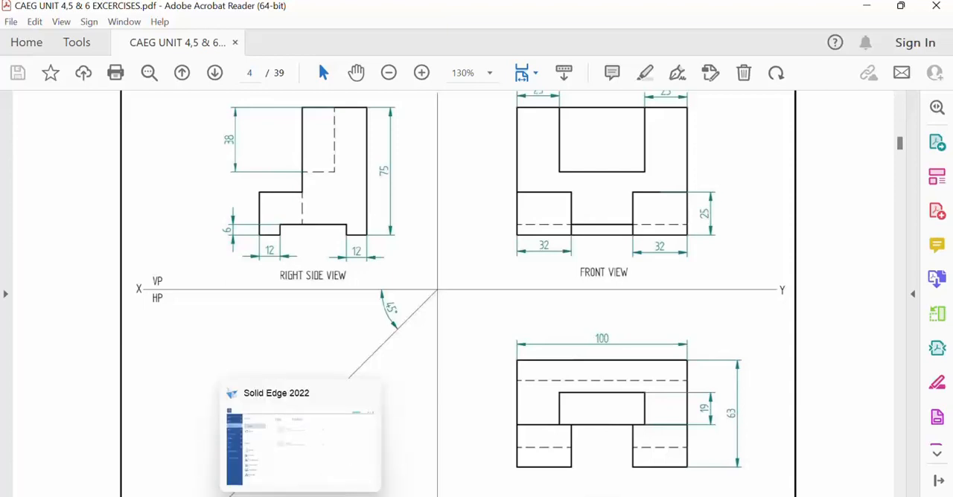
pyautogui.click(300, 496)
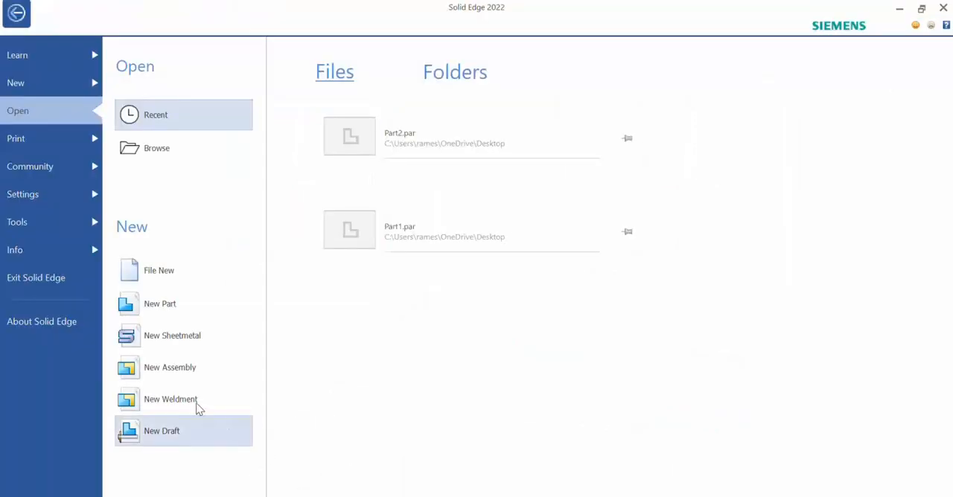
pyautogui.click(136, 277)
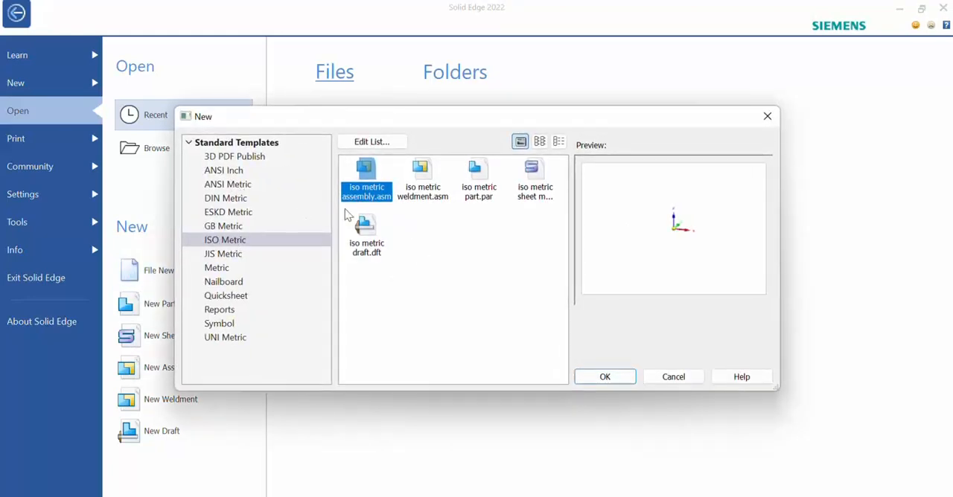
pyautogui.click(478, 178)
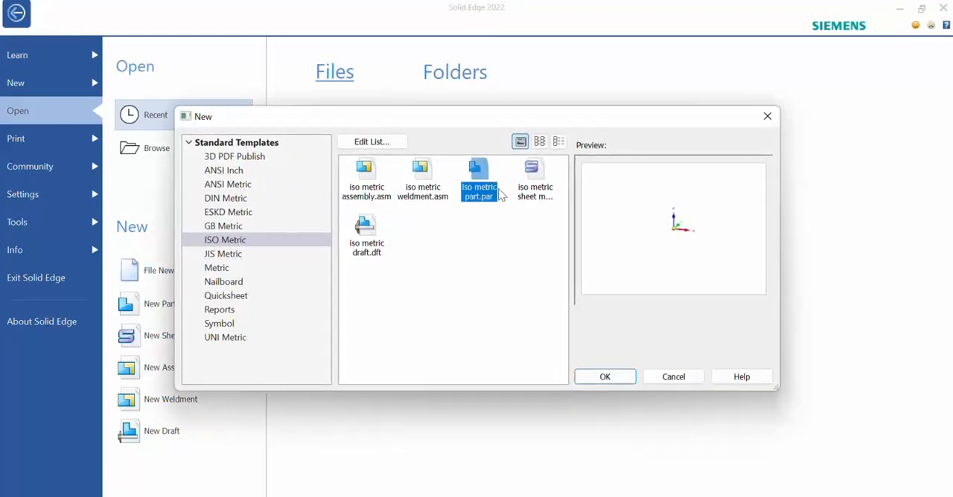
pyautogui.click(613, 383)
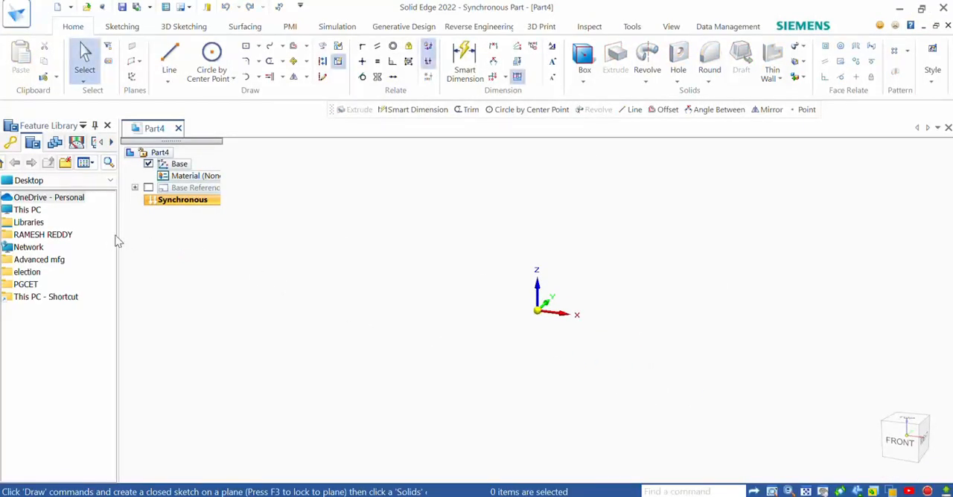
# Step: Switch to the exercise PDF and highlight the right side, front and top faces in the isometric figure
pyautogui.click(514, 428)
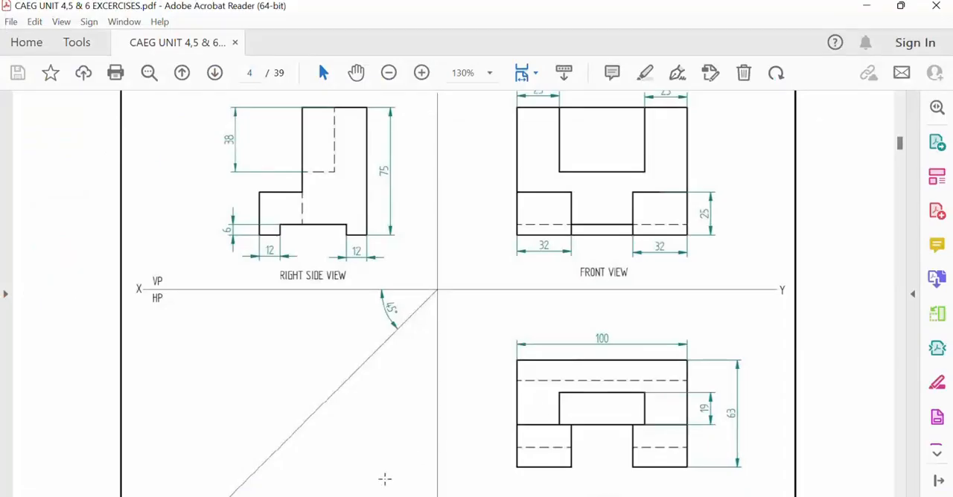
pyautogui.scroll(10, 411, 364)
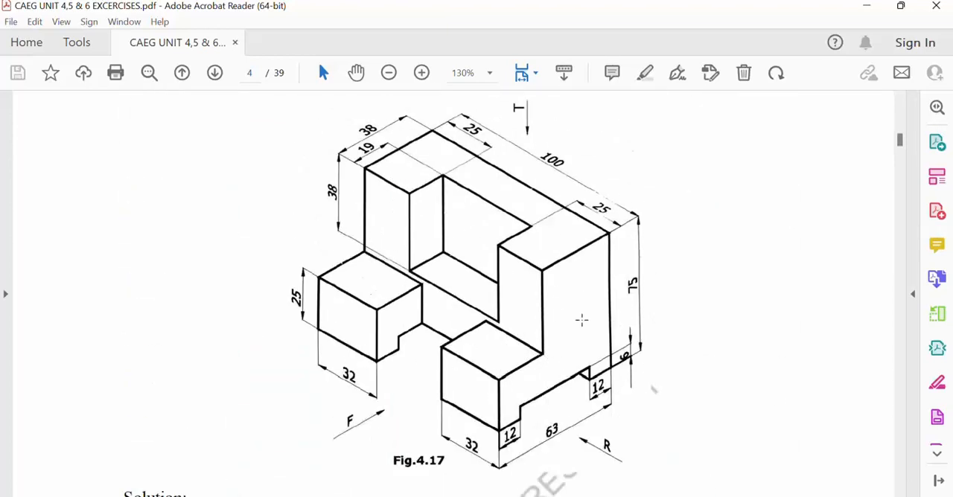
pyautogui.click(644, 75)
pyautogui.moveTo(602, 264); pyautogui.dragTo(571, 380)
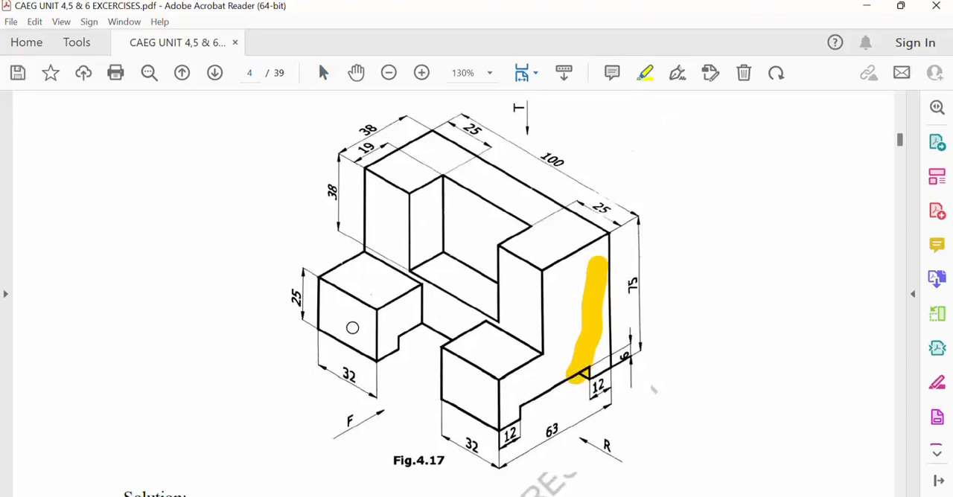
pyautogui.moveTo(349, 313); pyautogui.dragTo(376, 354)
pyautogui.moveTo(456, 162); pyautogui.dragTo(482, 208)
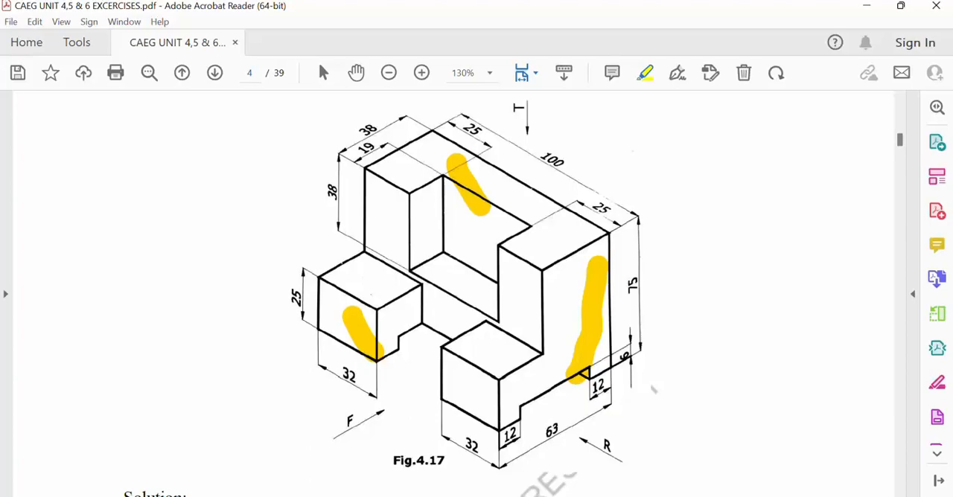
# Step: Switch to Solid Edge, orient to the right view and draw a vertical 75 mm line upward from the origin
pyautogui.click(327, 454)
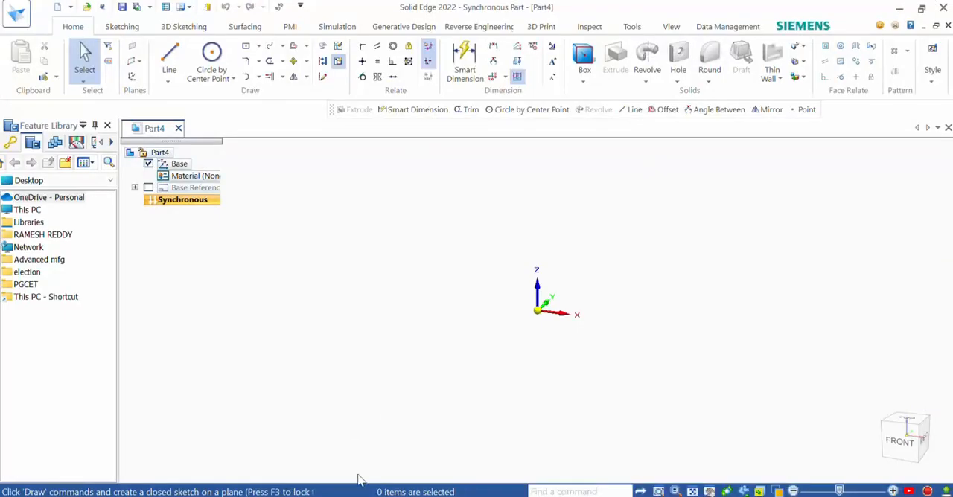
pyautogui.click(170, 54)
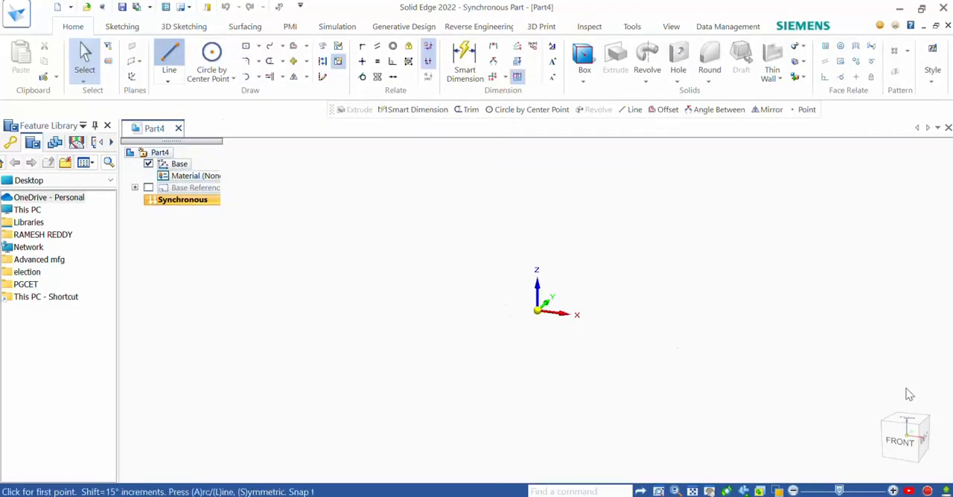
pyautogui.click(925, 441)
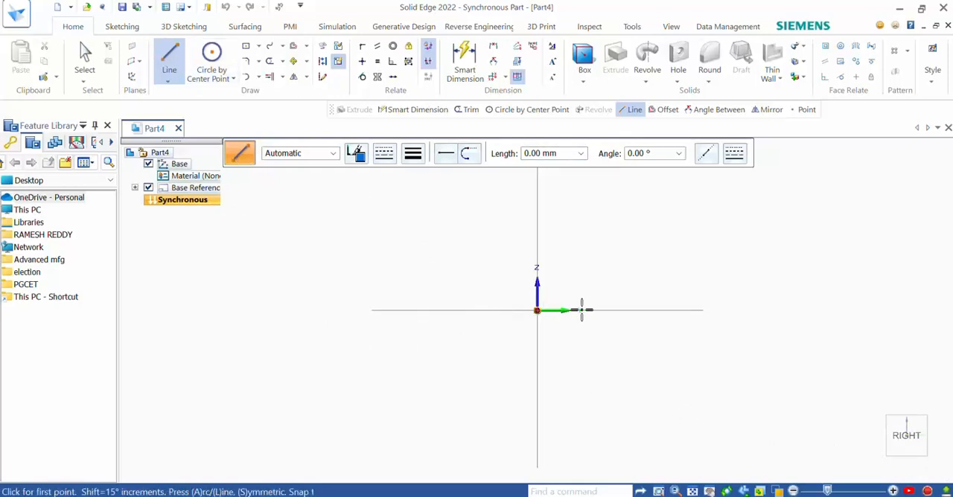
pyautogui.click(537, 311)
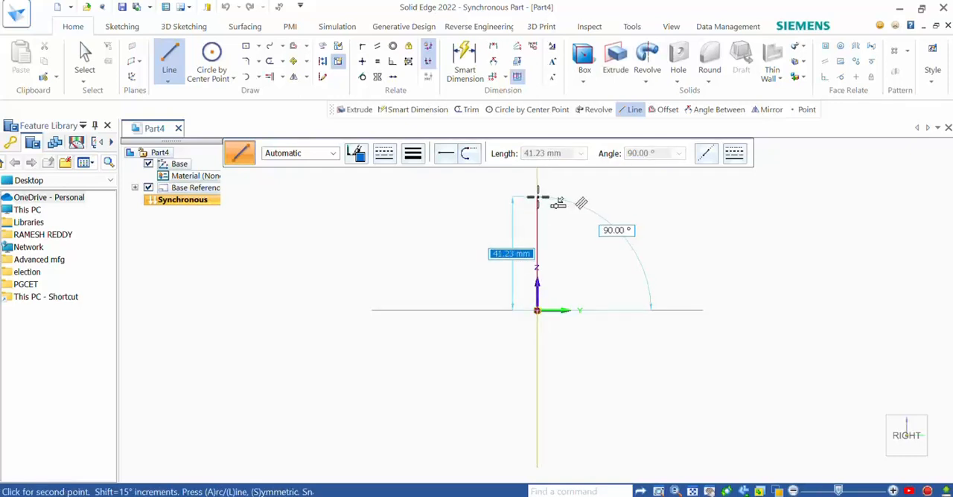
pyautogui.write('75')
pyautogui.press('Return')
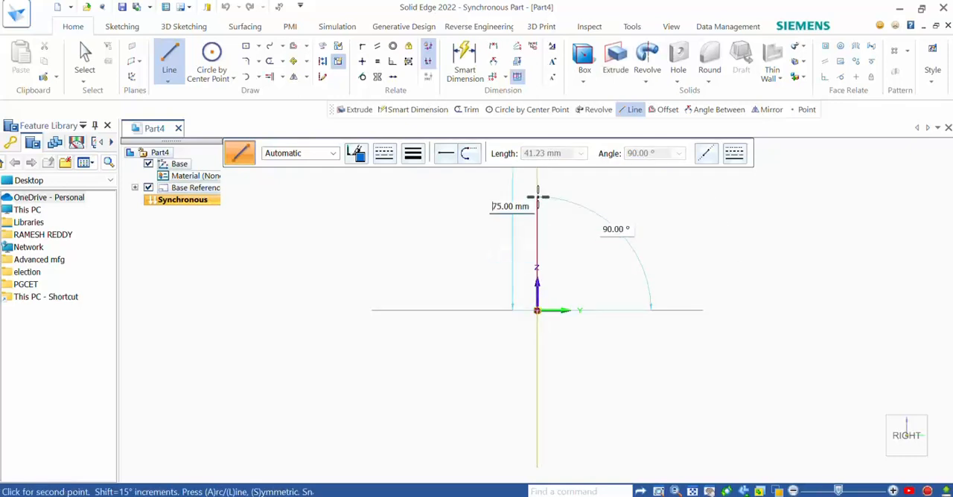
pyautogui.click(537, 197)
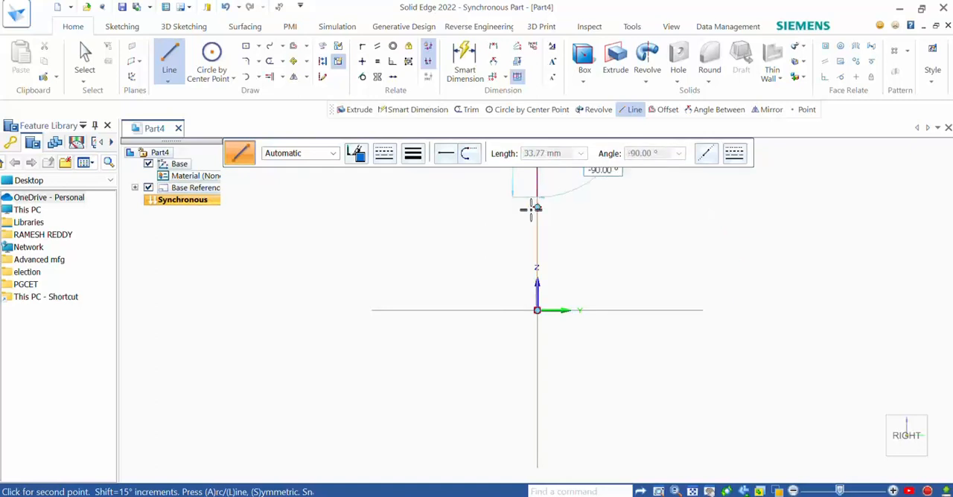
# Step: Draw a horizontal 38 mm line toward negative Y from the upper end of the vertical line and end the chain
pyautogui.scroll(-3, 532, 223)
pyautogui.scroll(2, 510, 171)
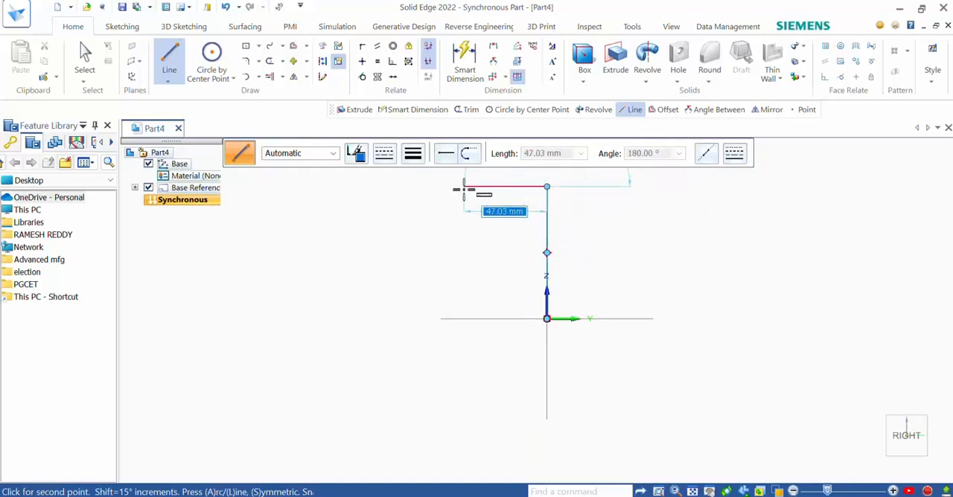
pyautogui.write('38')
pyautogui.press('Return')
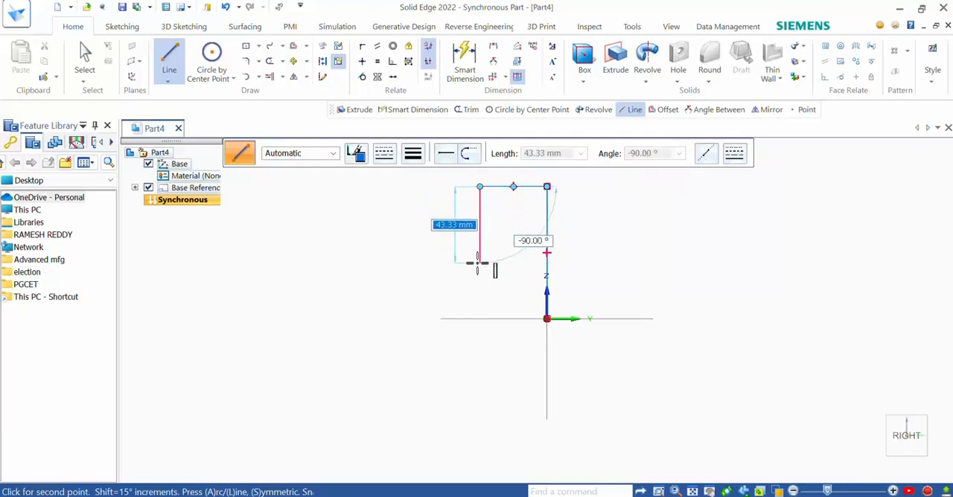
pyautogui.press('Escape')
# Step: Starting at the origin, draw a 12 mm horizontal line toward negative Y, continued by a 6 mm vertical line upward
pyautogui.click(171, 67)
pyautogui.scroll(3, 544, 322)
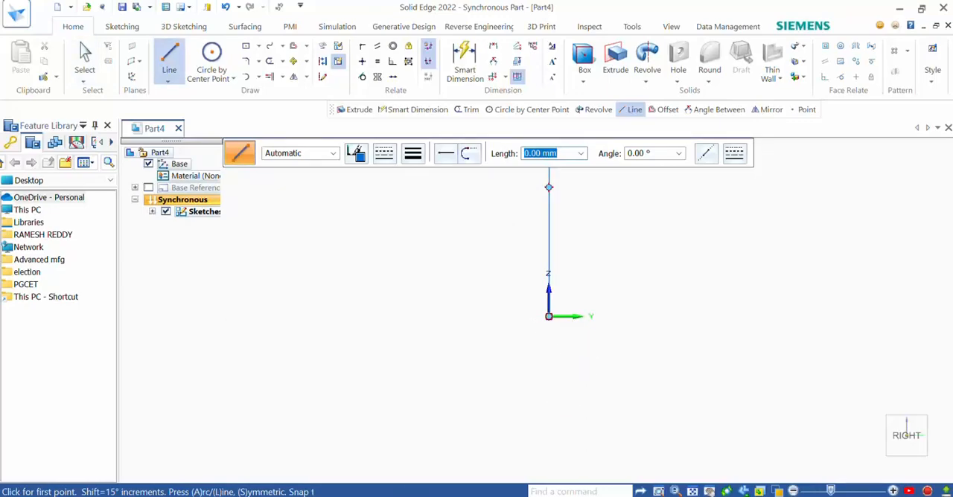
pyautogui.hotkey('alt', 'Tab')
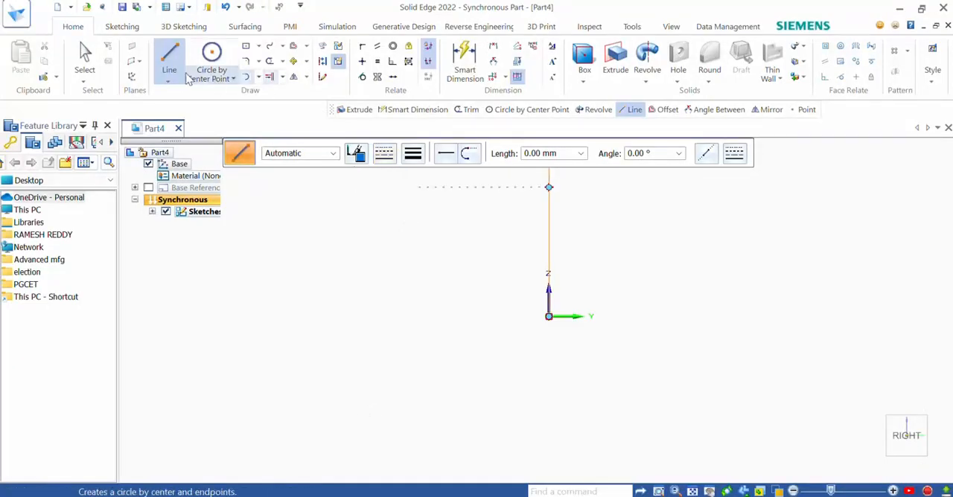
pyautogui.click(548, 317)
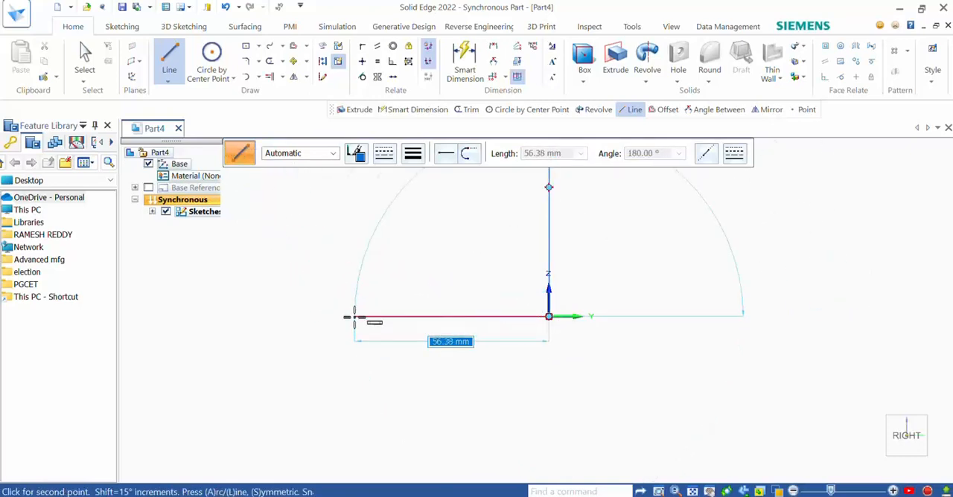
pyautogui.write('12')
pyautogui.press('Return')
pyautogui.click(353, 317)
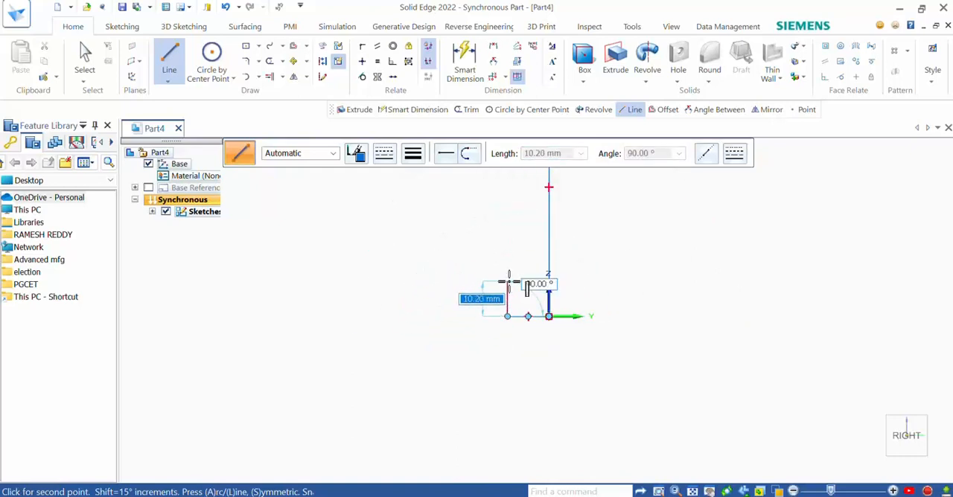
pyautogui.write('6')
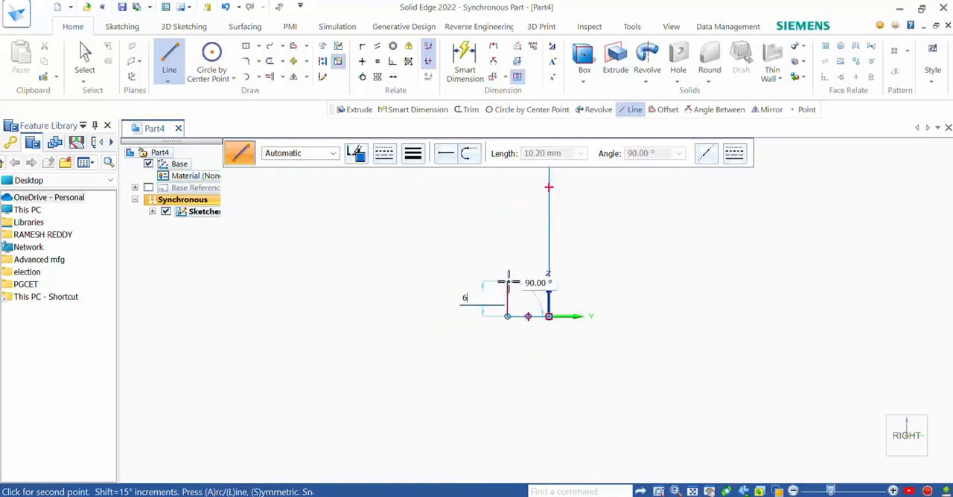
pyautogui.press('Return')
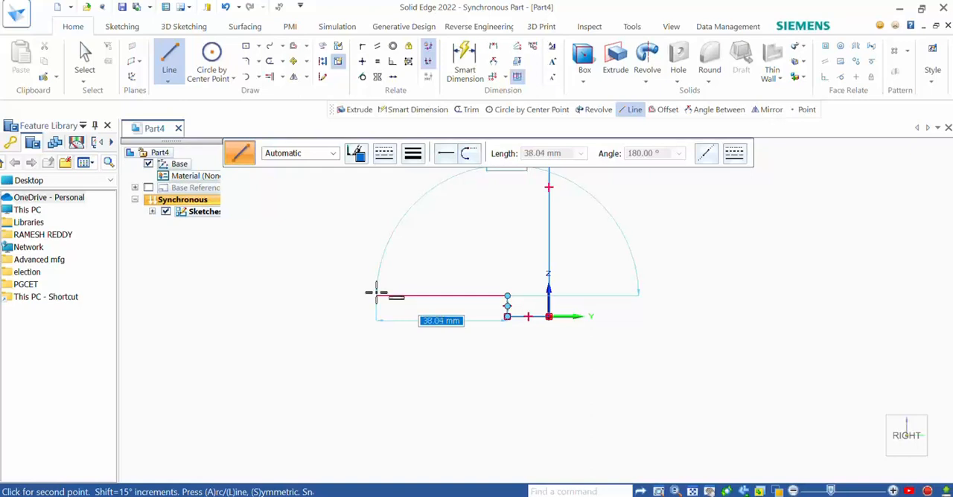
# Step: Continue the profile with a 39 mm horizontal line toward negative Y and a 6 mm vertical line down to the base level
pyautogui.write('3')
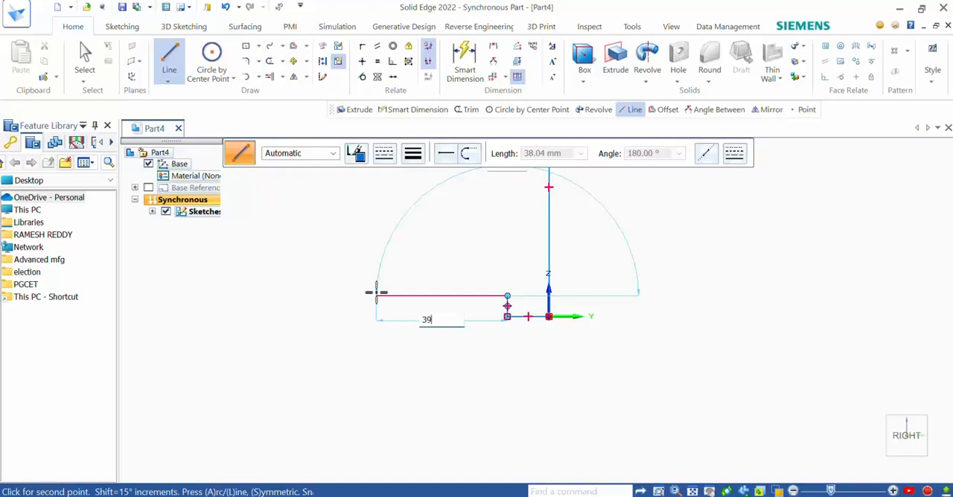
pyautogui.write('9')
pyautogui.press('Return')
pyautogui.click(376, 293)
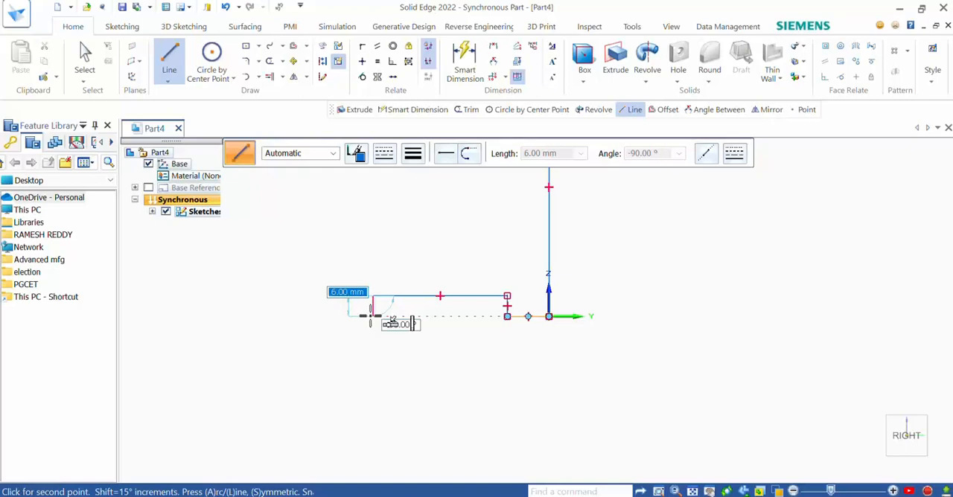
pyautogui.click(372, 316)
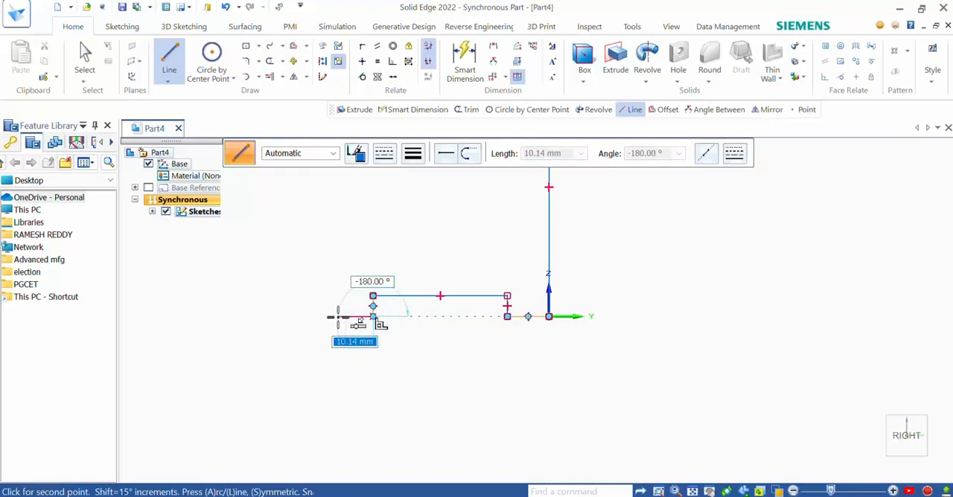
# Step: Continue the base with a 12 mm horizontal line toward negative Y and a 25 mm vertical line upward
pyautogui.write('12')
pyautogui.press('Tab')
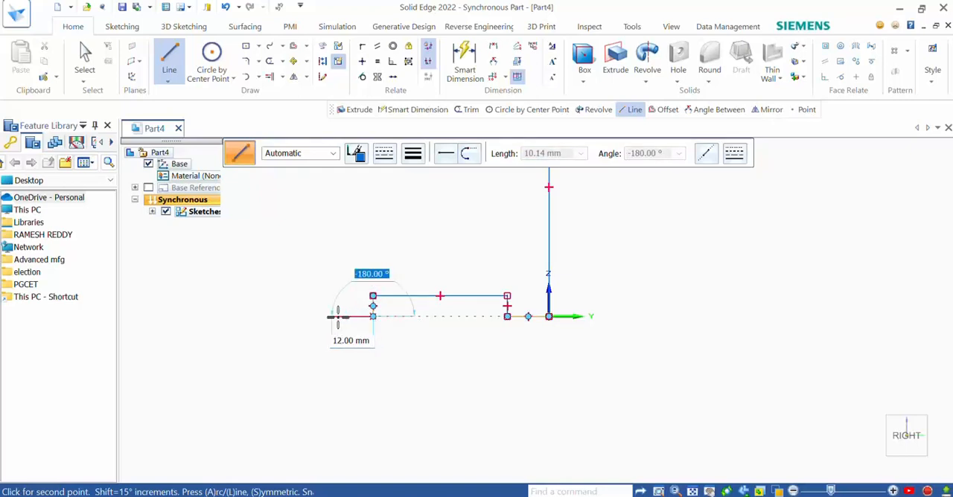
pyautogui.click(337, 316)
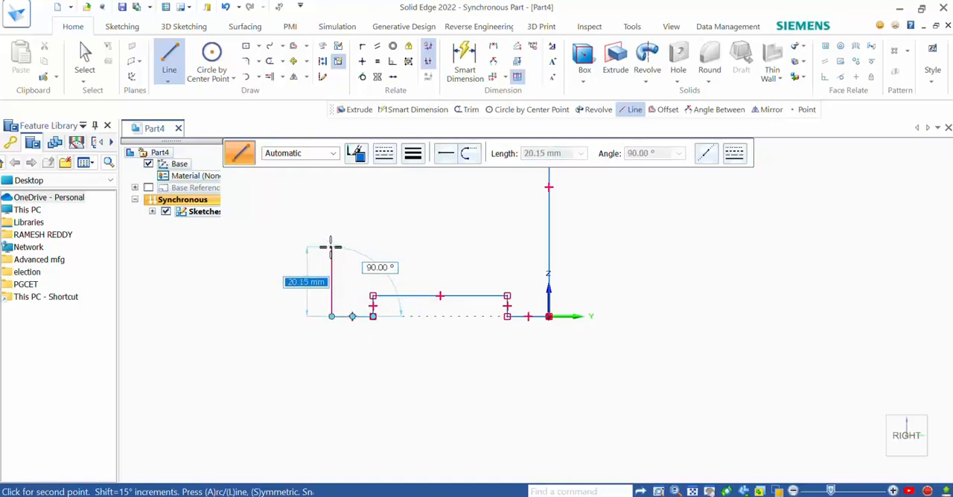
pyautogui.write('25')
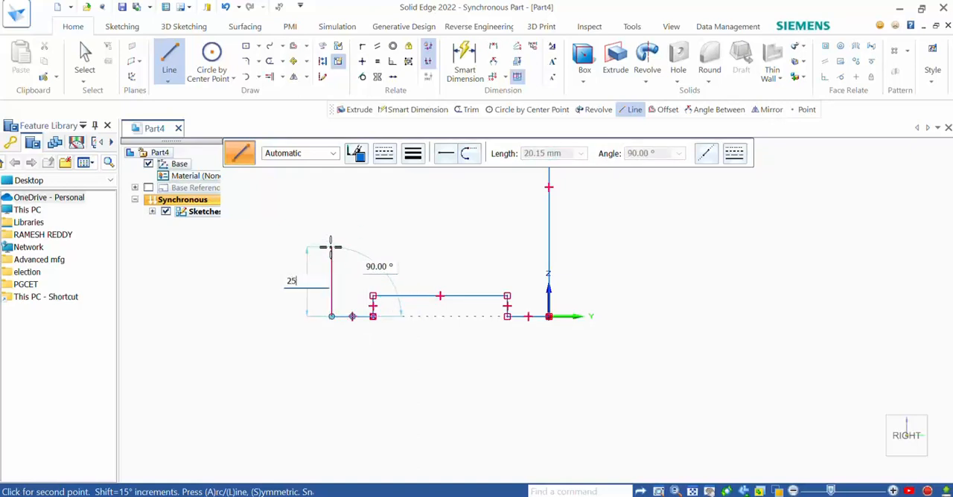
pyautogui.press('Tab')
pyautogui.click(330, 247)
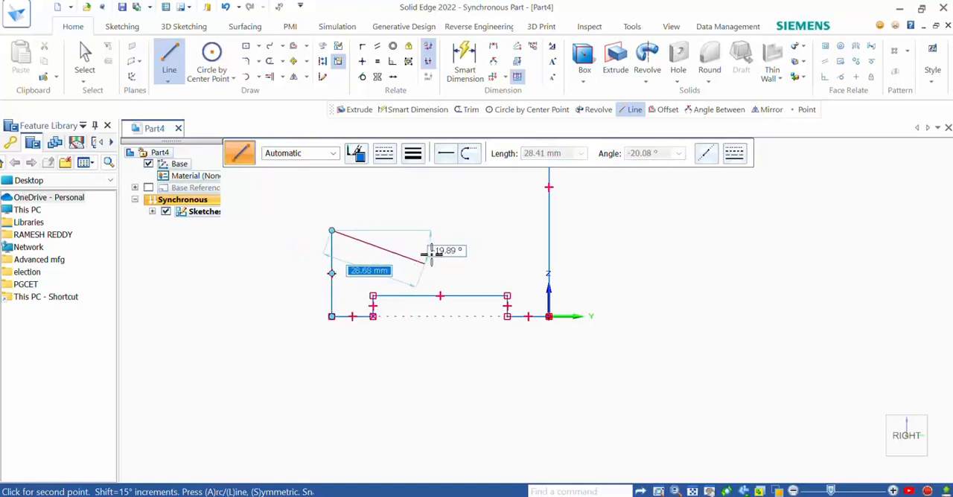
# Step: Close the profile with a 25 mm horizontal line toward positive Y and a vertical line up to the open end of the 38 mm line
pyautogui.scroll(-4, 439, 238)
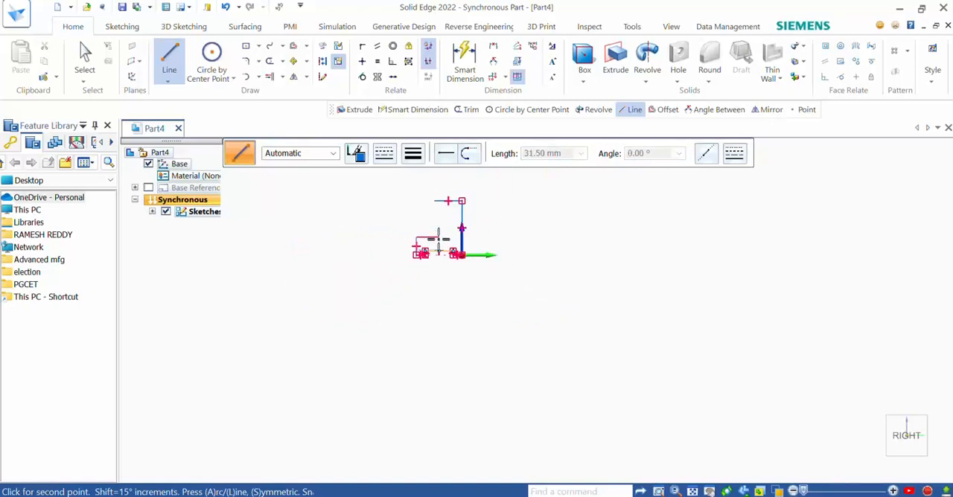
pyautogui.scroll(-3, 438, 239)
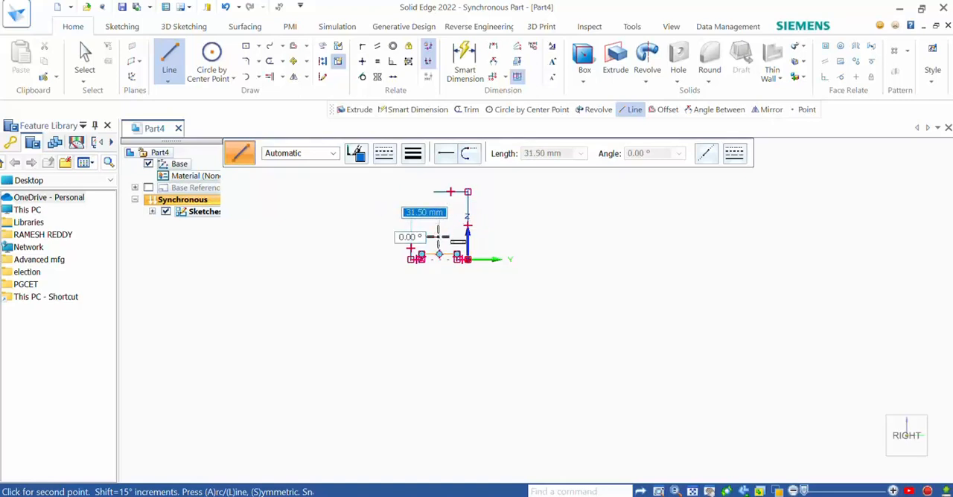
pyautogui.scroll(2, 445, 192)
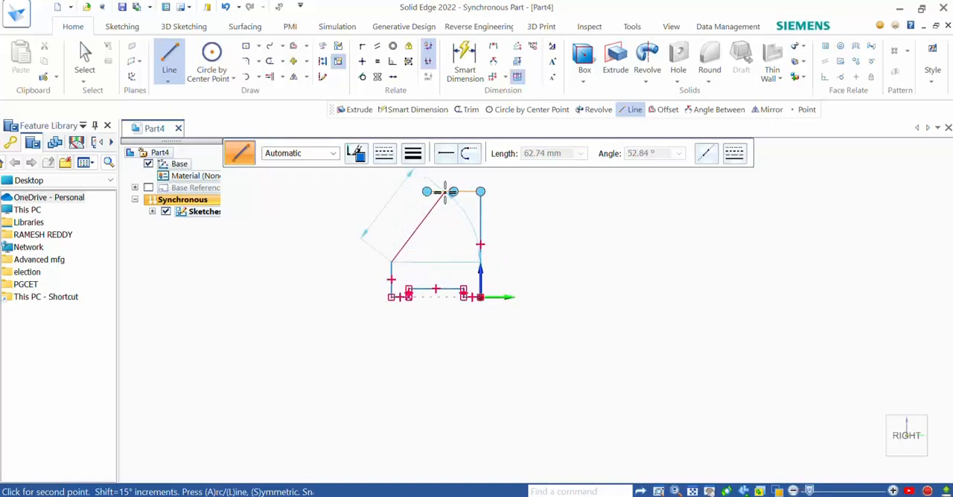
pyautogui.scroll(3, 445, 192)
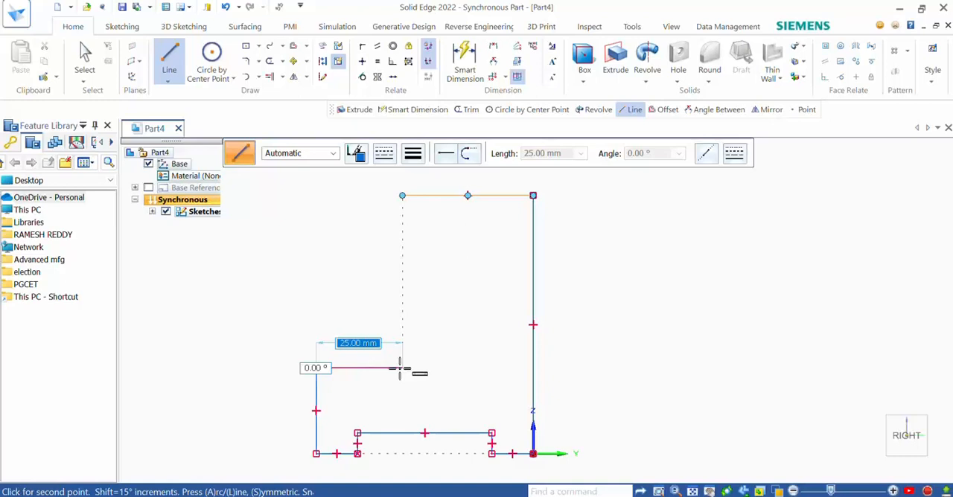
pyautogui.click(402, 367)
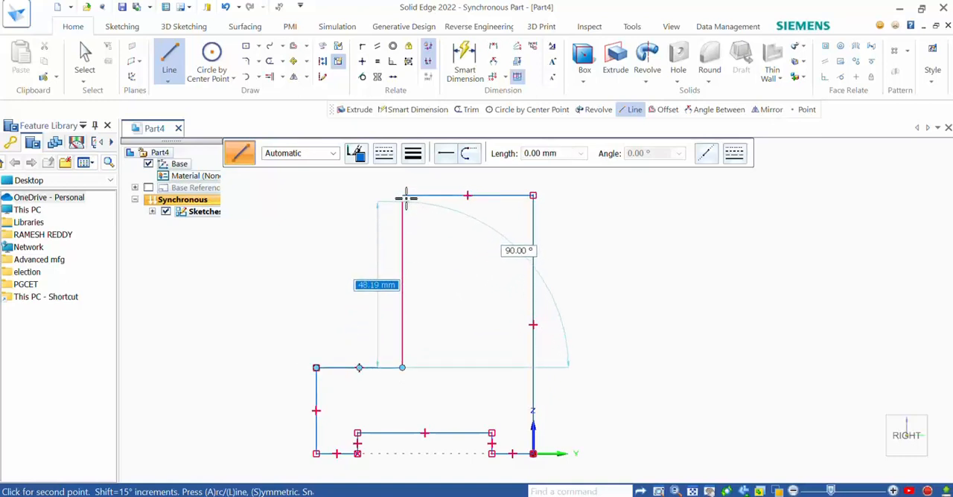
pyautogui.click(402, 196)
pyautogui.press('Escape')
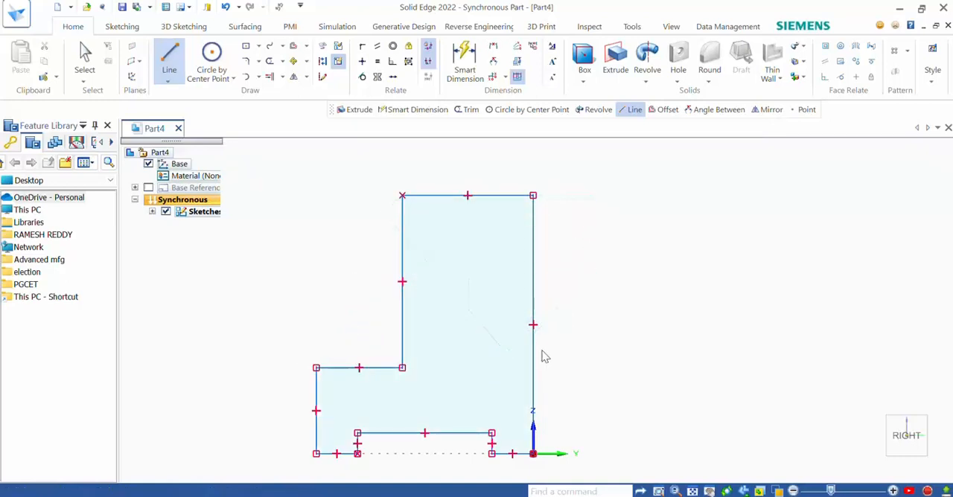
# Step: Start an Extrude with Face as the selection type and accept the closed profile region
pyautogui.scroll(-1, 480, 273)
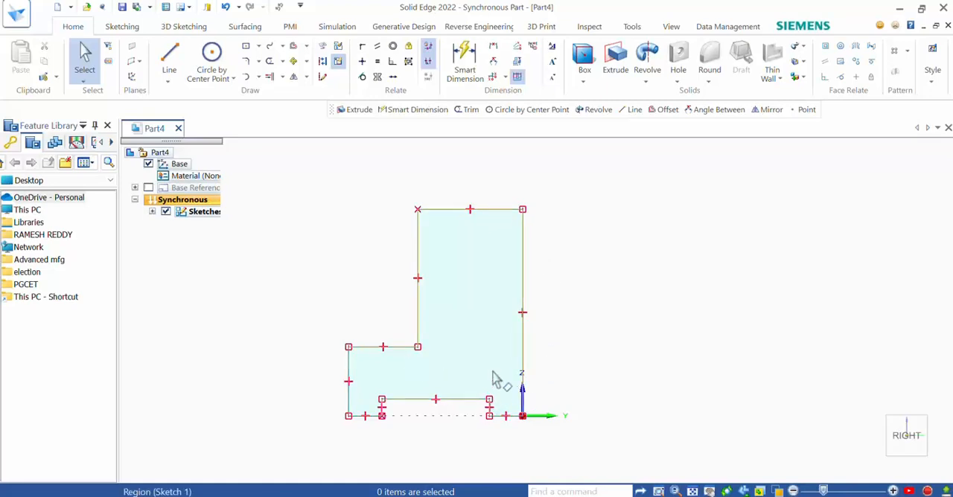
pyautogui.click(617, 48)
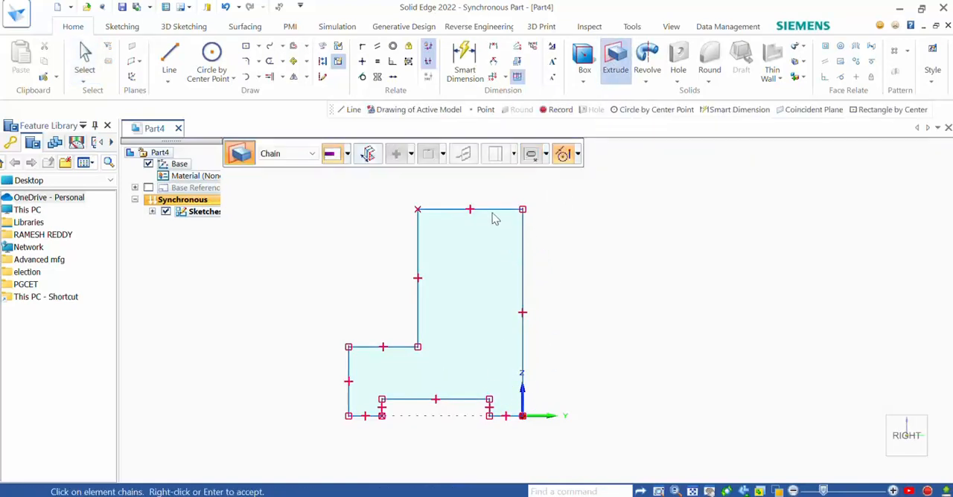
pyautogui.click(311, 154)
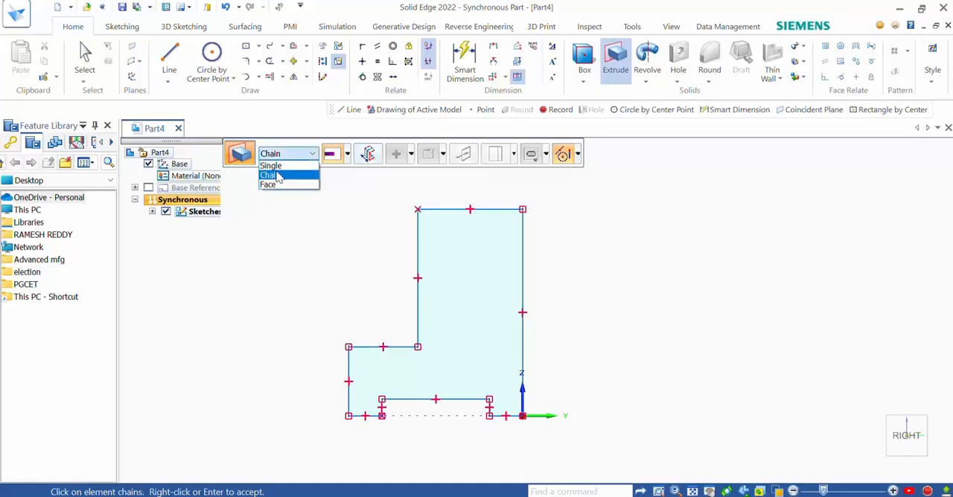
pyautogui.click(272, 165)
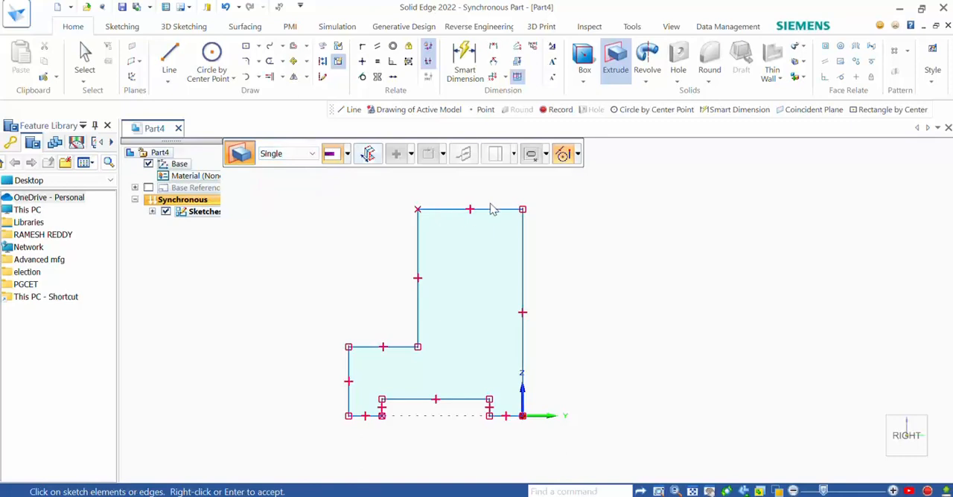
pyautogui.click(311, 154)
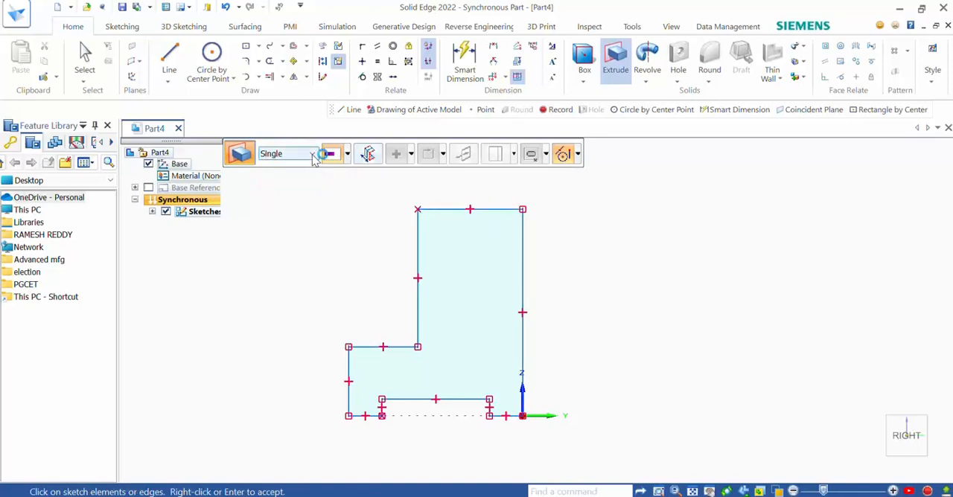
pyautogui.click(305, 176)
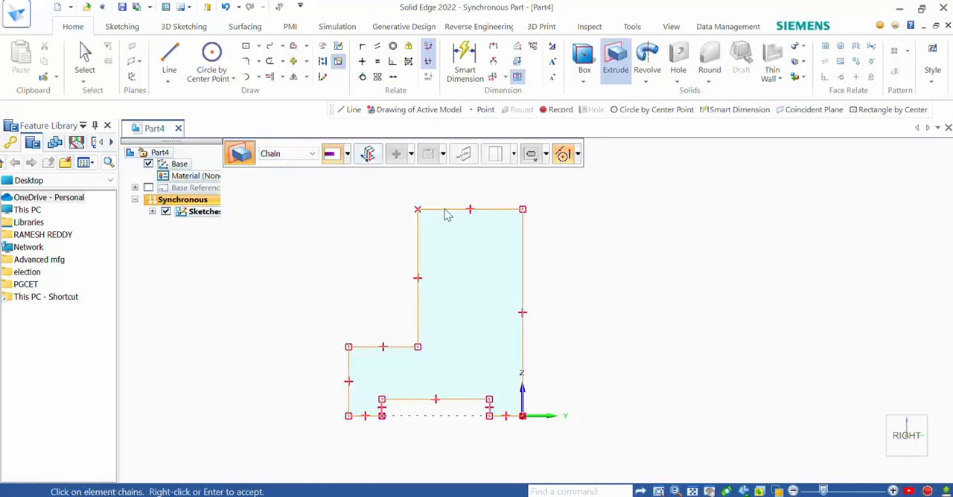
pyautogui.click(311, 154)
pyautogui.click(311, 186)
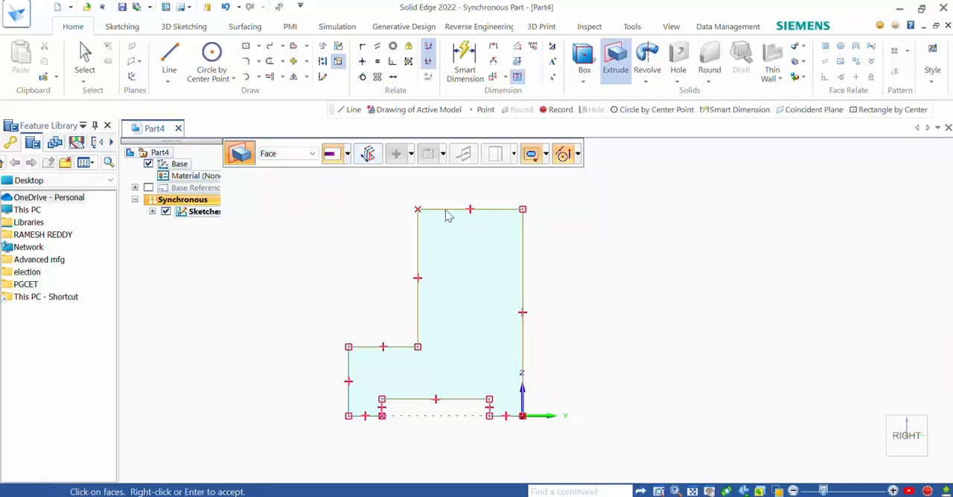
pyautogui.click(444, 212)
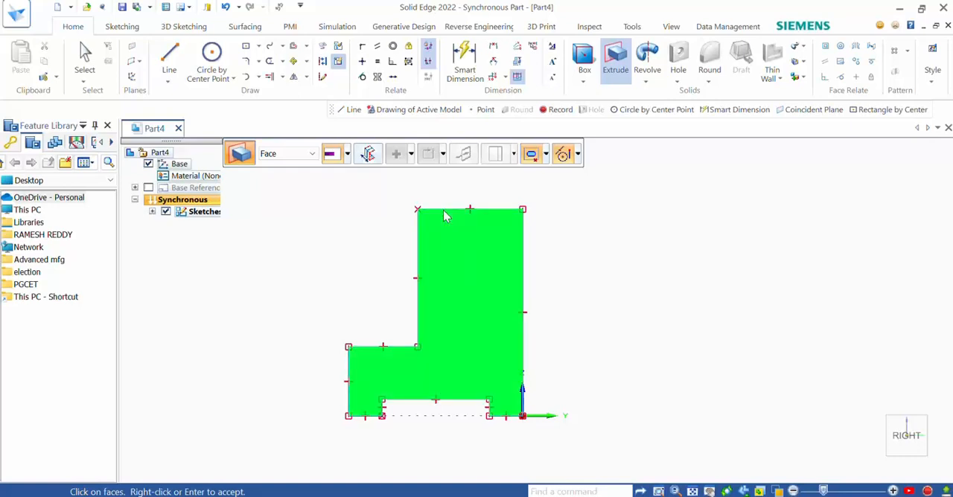
pyautogui.rightClick(444, 211)
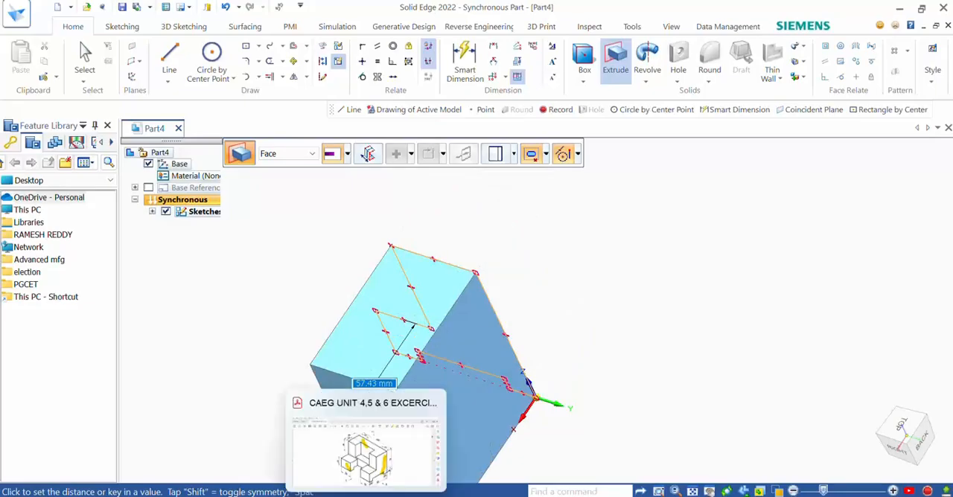
# Step: Check the block's overall length in the exercise PDF and extrude the profile 100 mm in Solid Edge
pyautogui.click(380, 492)
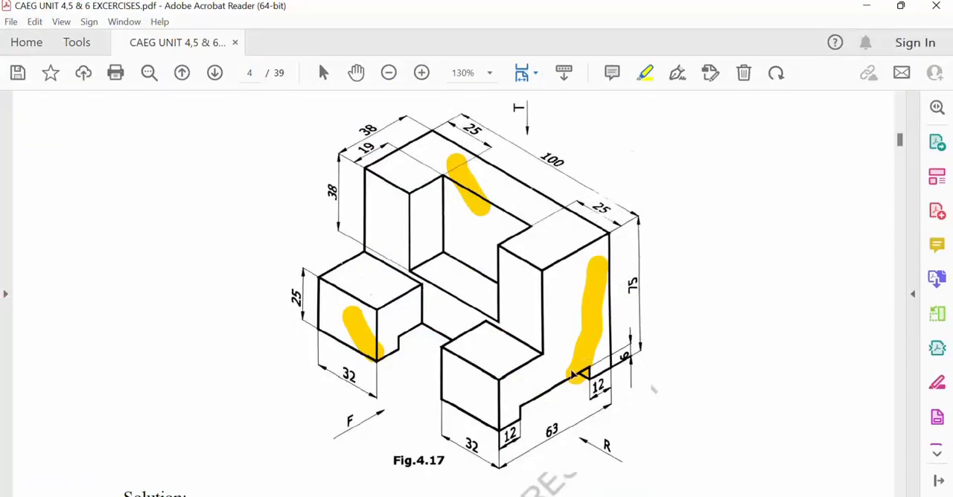
pyautogui.hotkey('alt', 'Tab')
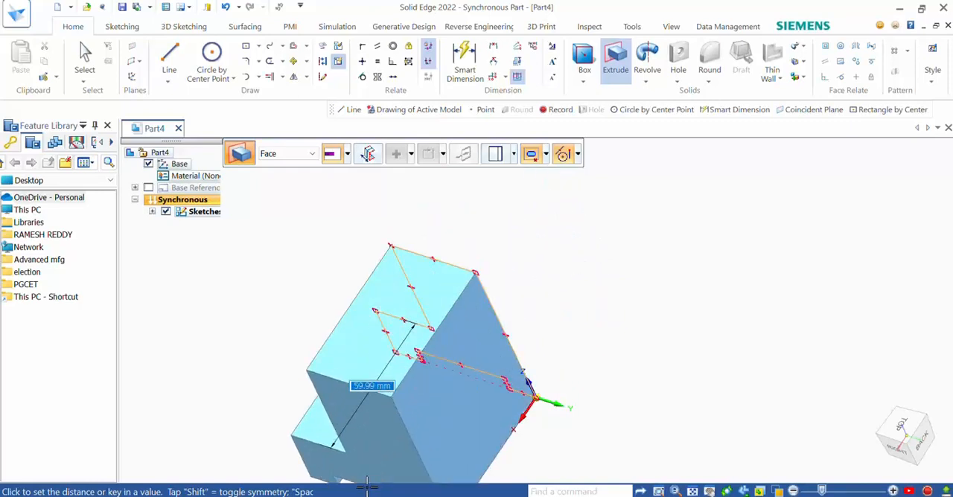
pyautogui.write('100')
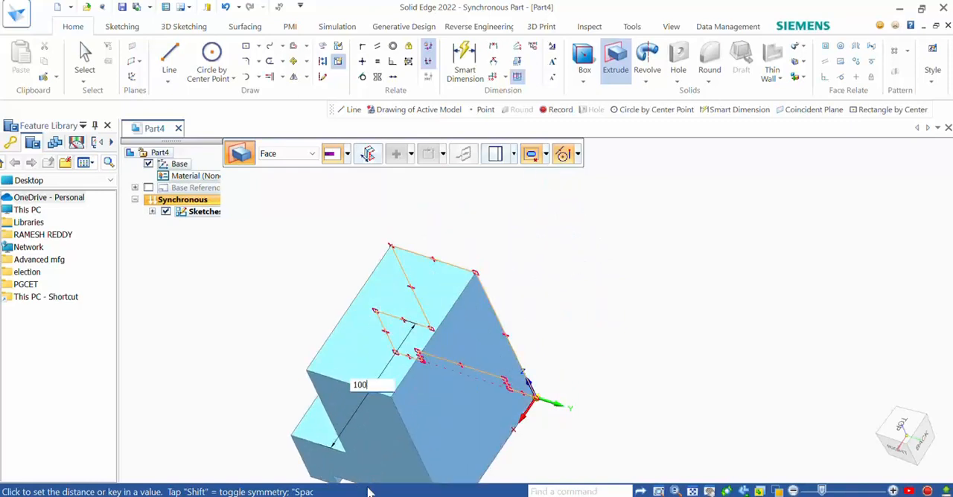
pyautogui.press('Return')
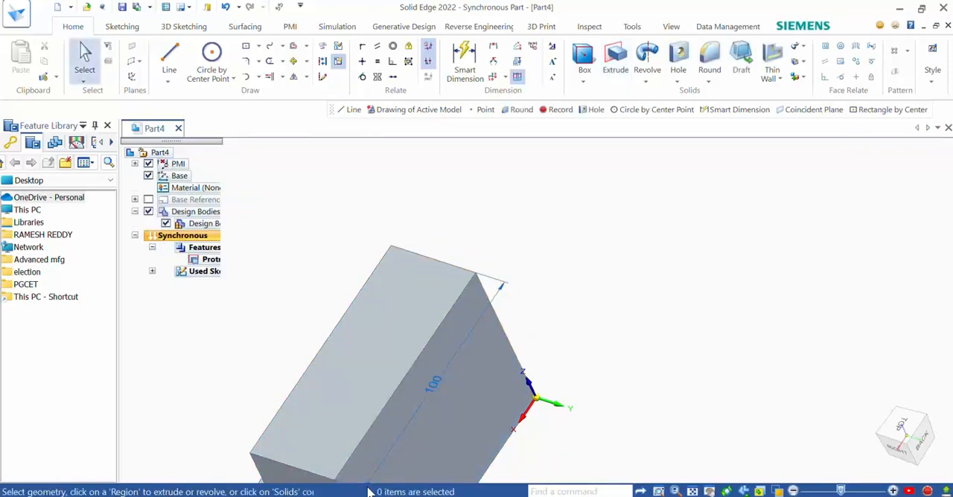
# Step: Compare the block's front with Fig. 4.17 in the exercise PDF, examine the notch dimensions, and return to Solid Edge
pyautogui.scroll(-3, 521, 357)
pyautogui.moveTo(523, 387); pyautogui.dragTo(665, 413, button='middle')
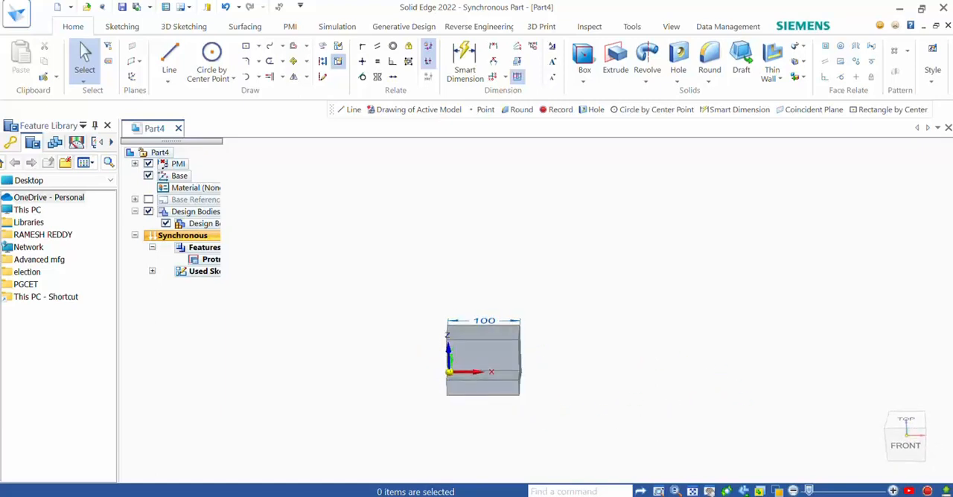
pyautogui.moveTo(367, 496)
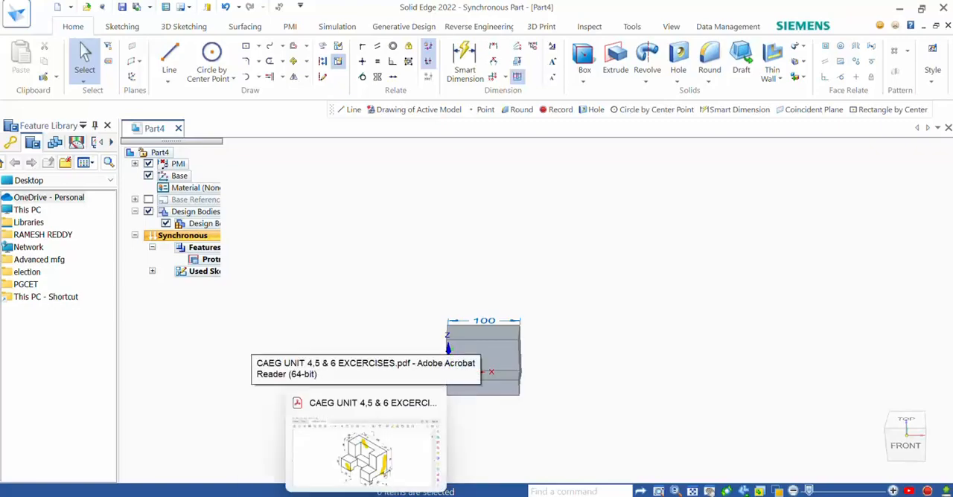
pyautogui.click(365, 446)
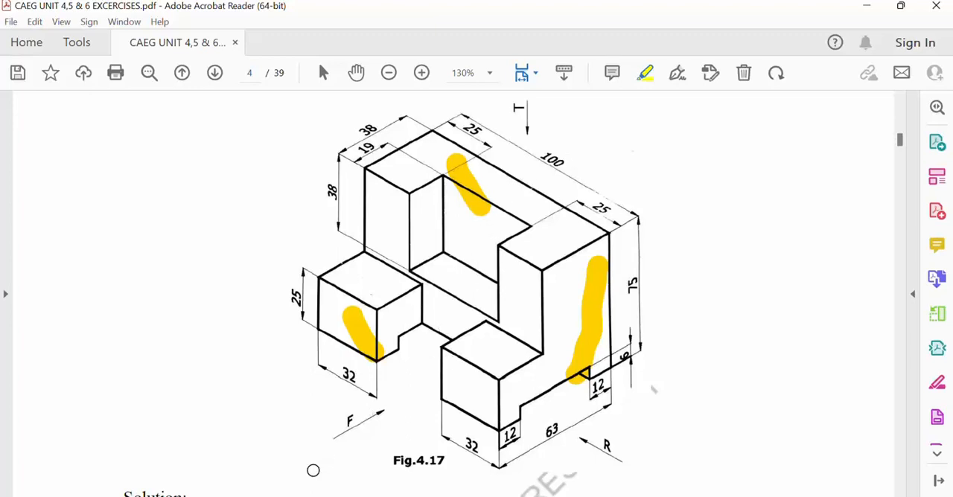
pyautogui.click(302, 435)
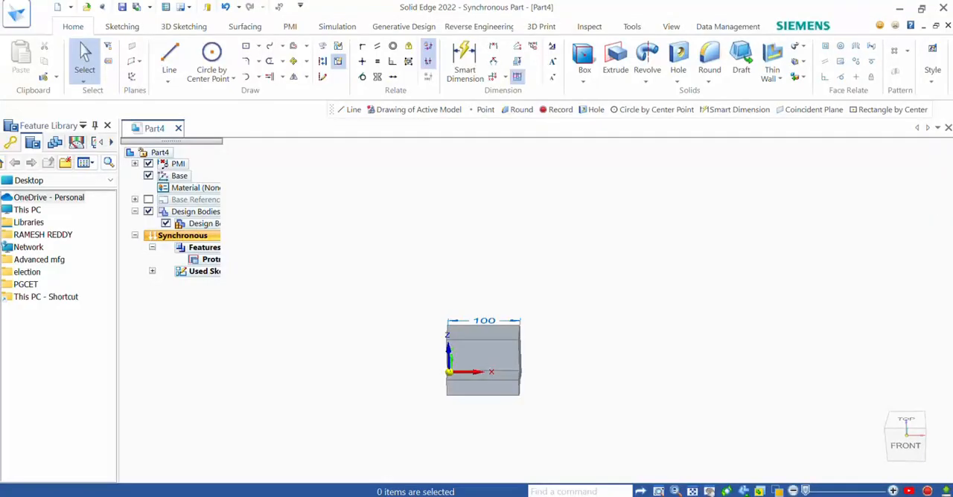
# Step: Start a two-point rectangle with the sketch plane locked to the block's upper face and orient the view to Top
pyautogui.scroll(3, 552, 386)
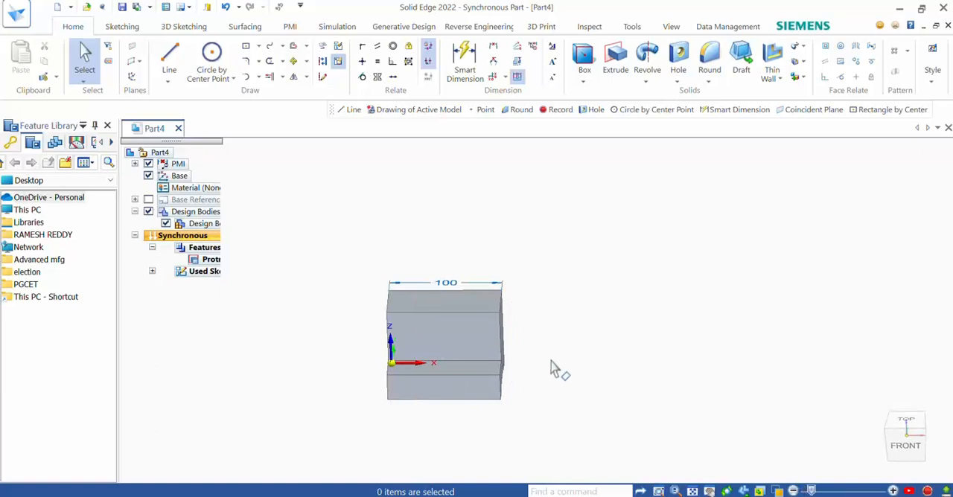
pyautogui.moveTo(551, 362); pyautogui.dragTo(510, 342, button='middle')
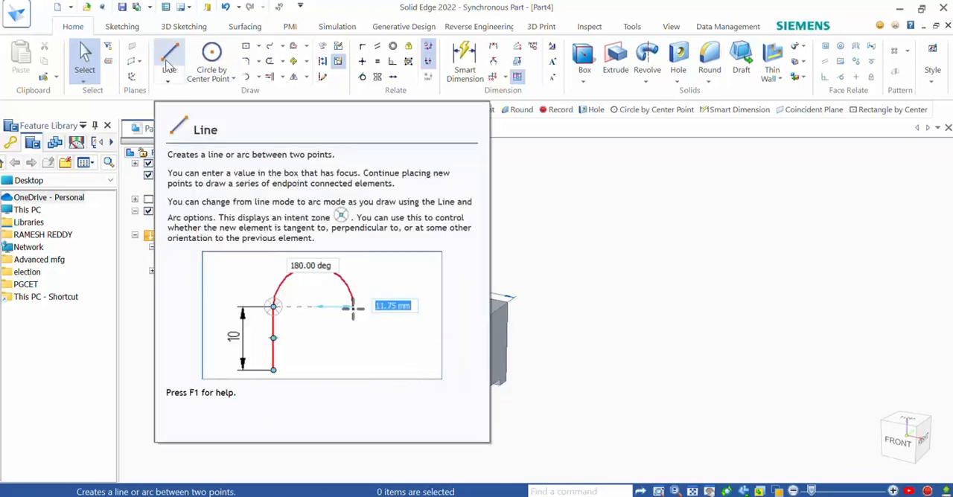
pyautogui.click(258, 46)
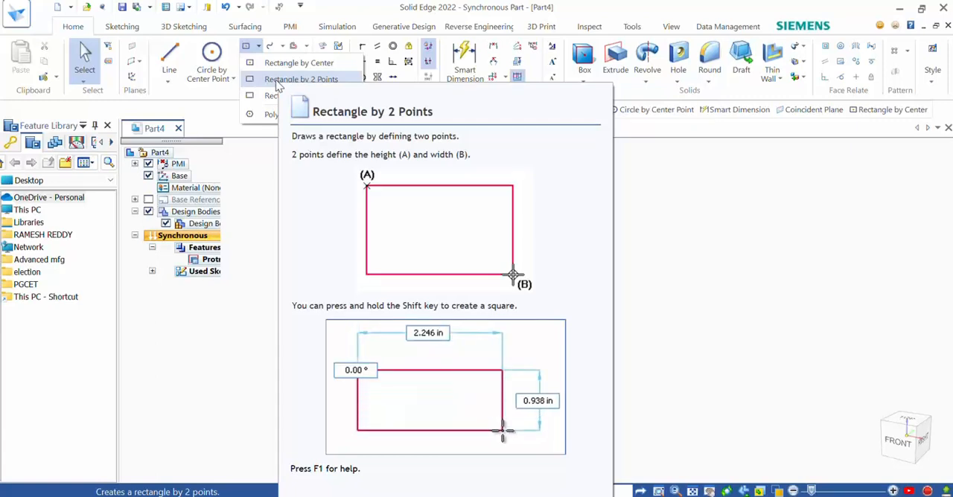
pyautogui.click(275, 80)
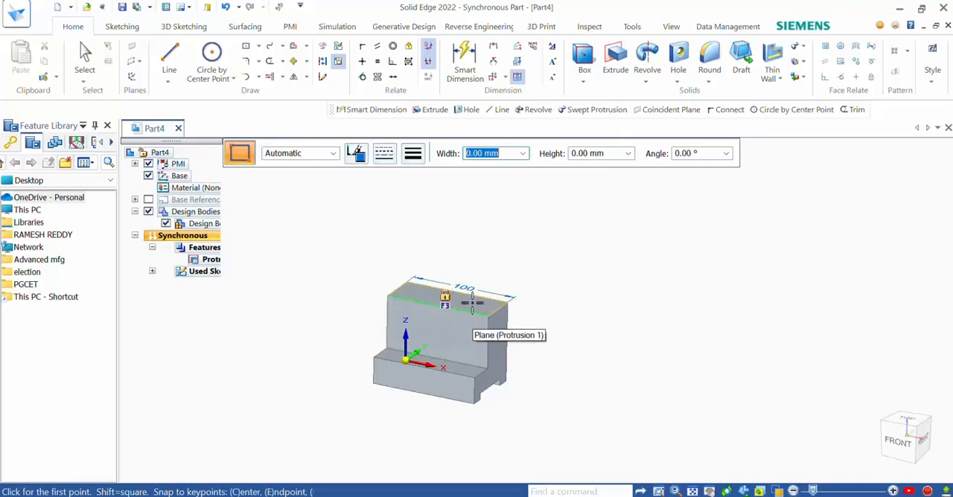
pyautogui.press('F3')
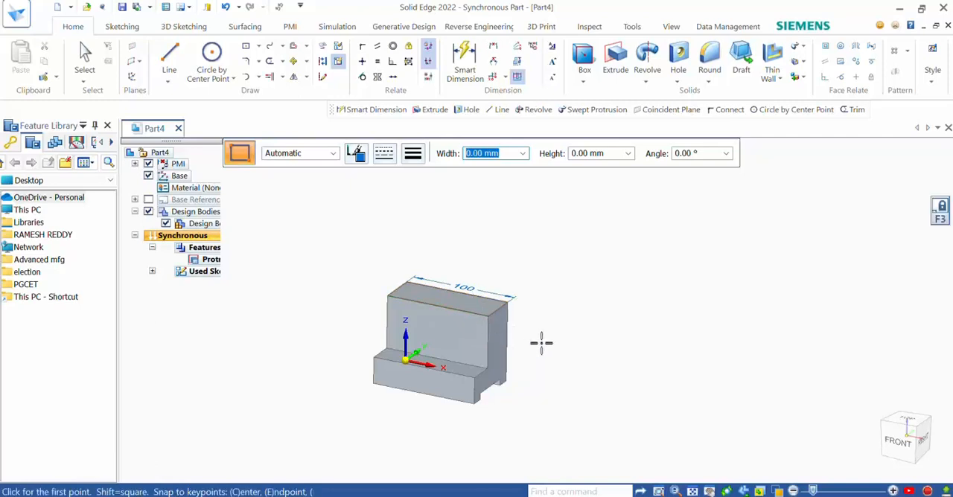
pyautogui.click(903, 421)
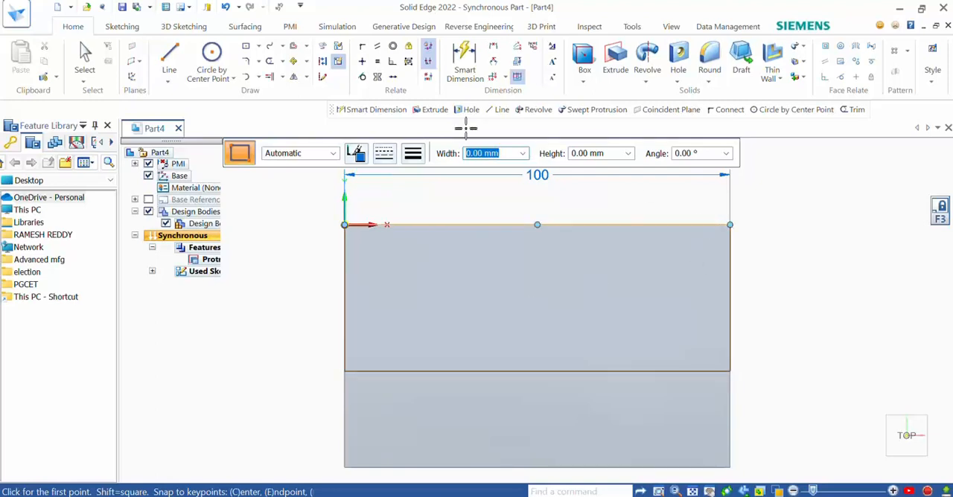
# Step: Draw a two-point rectangle about 49 mm wide and 20 mm high on the upper face, with its base on the face's front edge
pyautogui.click(258, 46)
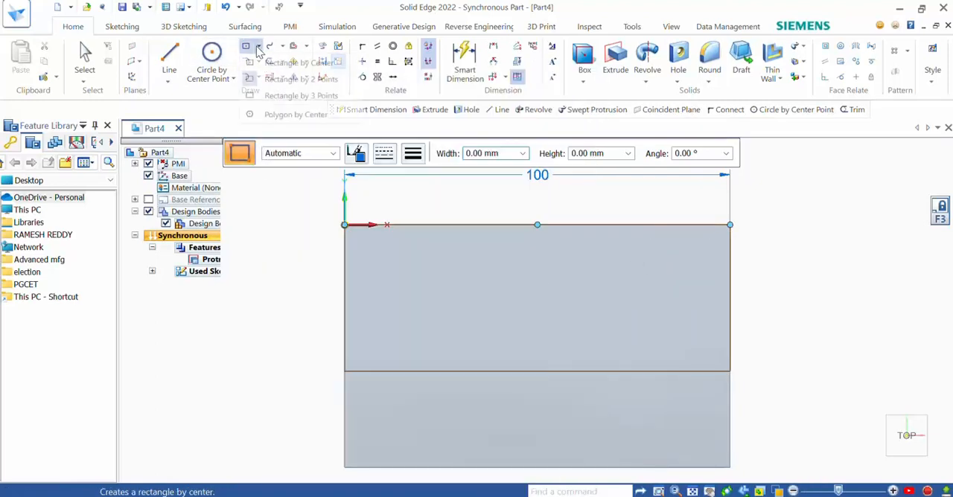
pyautogui.click(283, 80)
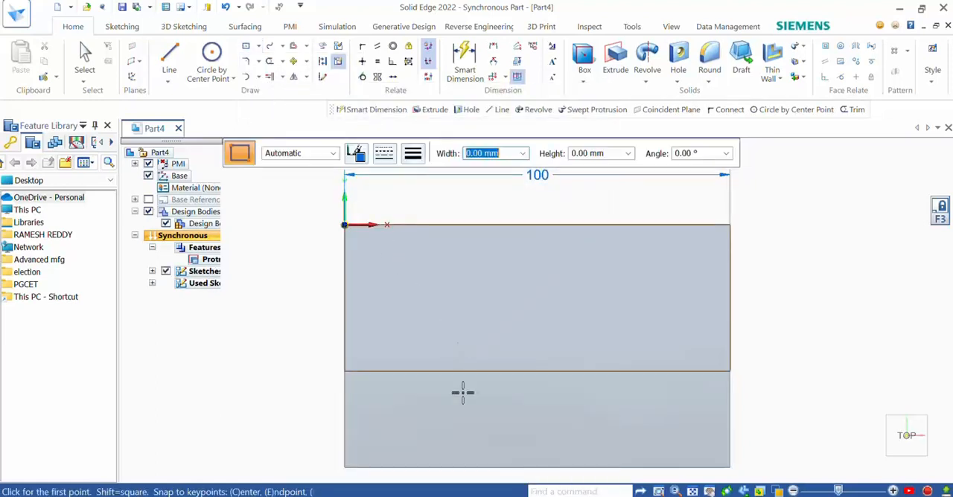
pyautogui.click(456, 370)
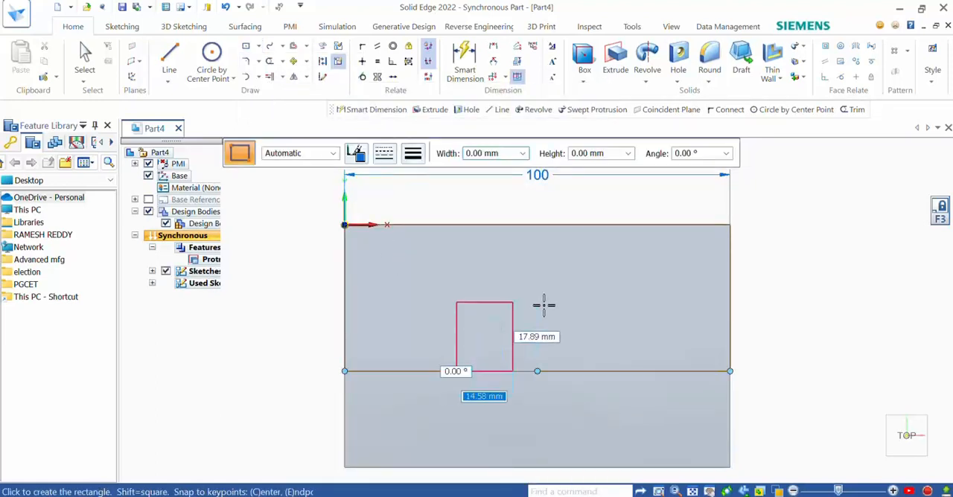
pyautogui.click(645, 294)
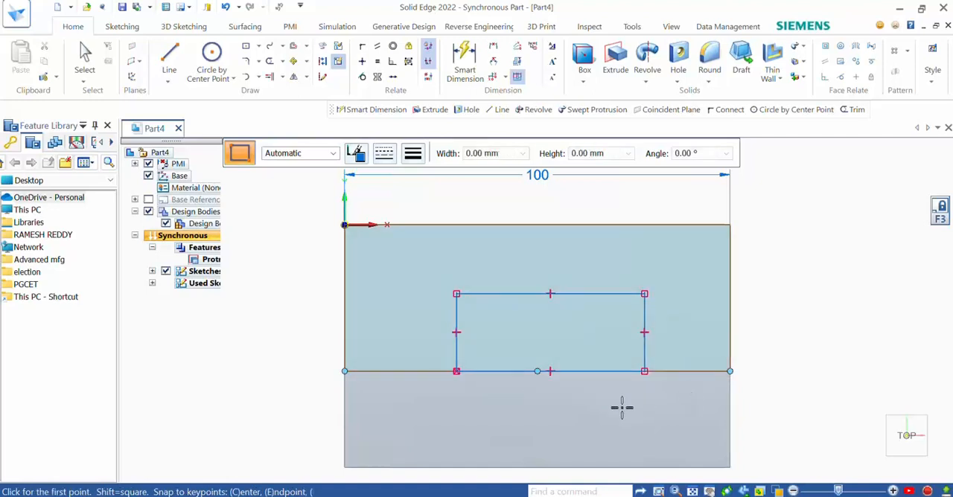
pyautogui.press('Escape')
# Step: Dimension the notch rectangle's left side 25 mm from the block's left edge
pyautogui.click(465, 63)
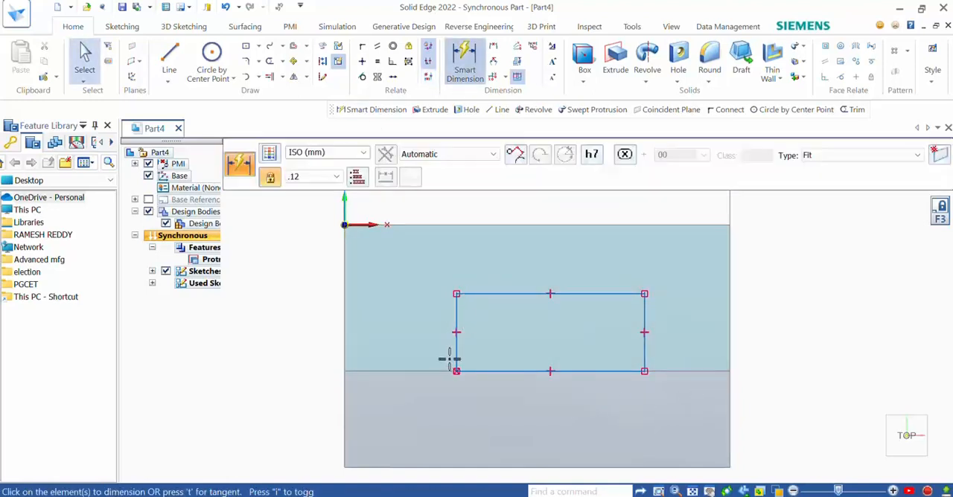
pyautogui.click(344, 331)
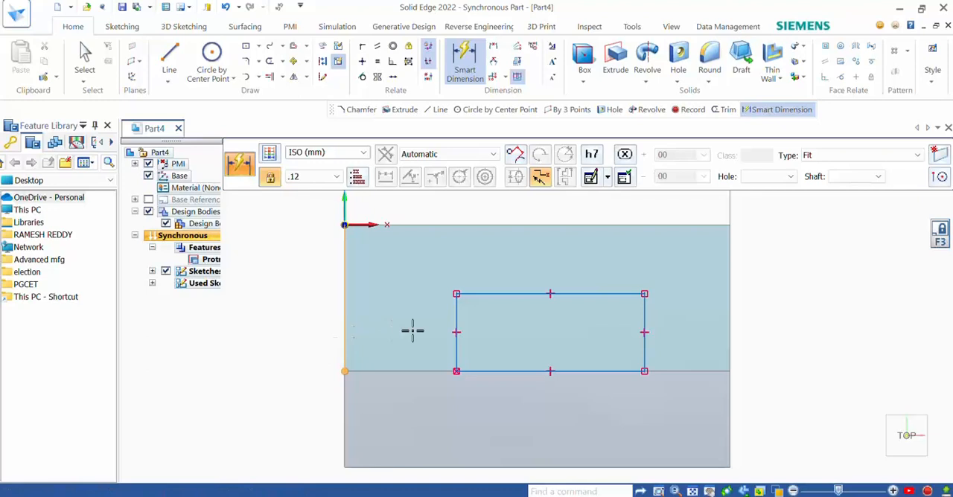
pyautogui.click(456, 319)
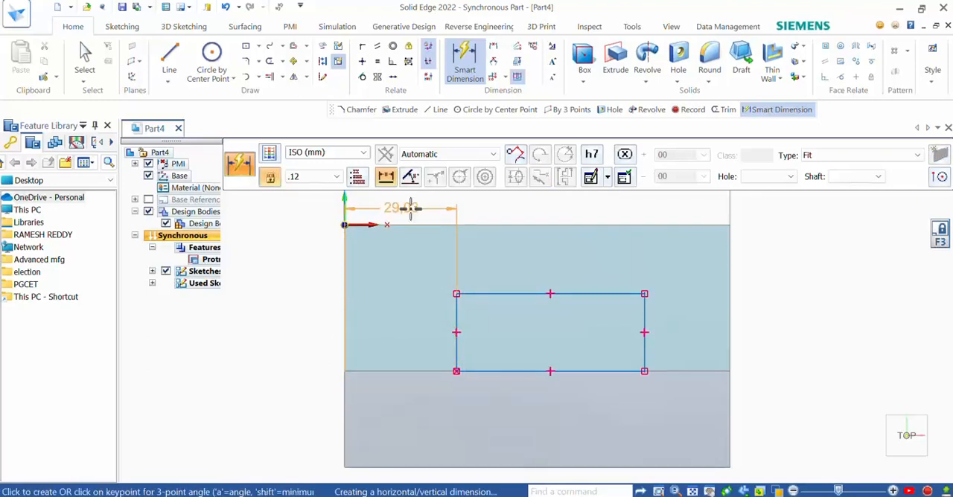
pyautogui.click(412, 208)
pyautogui.write('2')
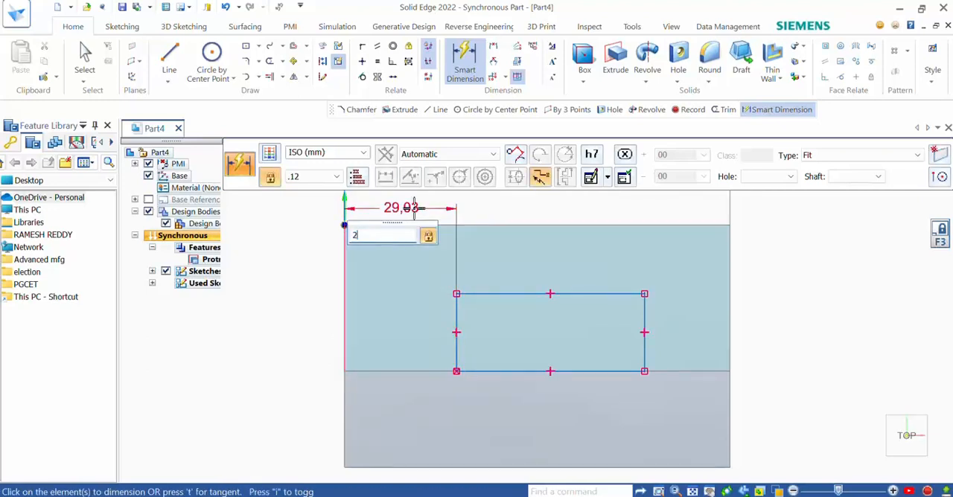
pyautogui.write('5')
pyautogui.press('Return')
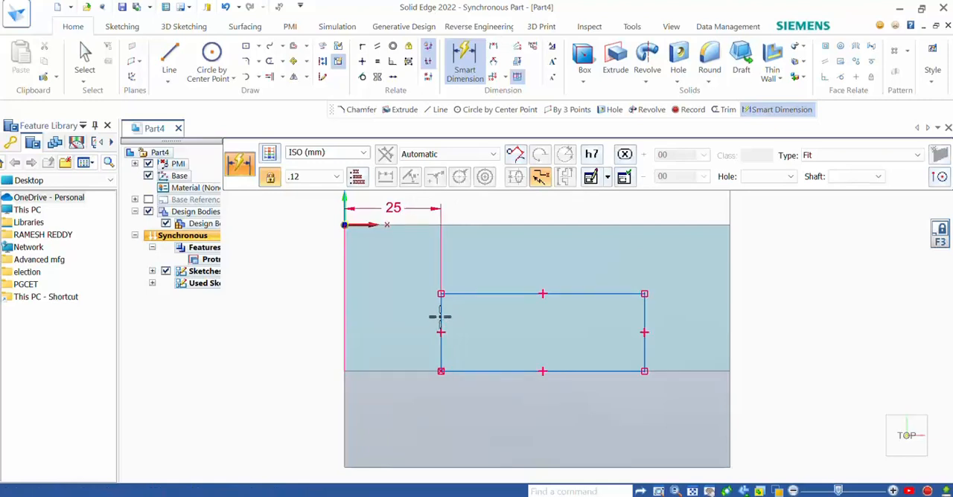
# Step: Dimension the notch rectangle 19 mm high and 50 mm wide
pyautogui.click(440, 316)
pyautogui.click(331, 331)
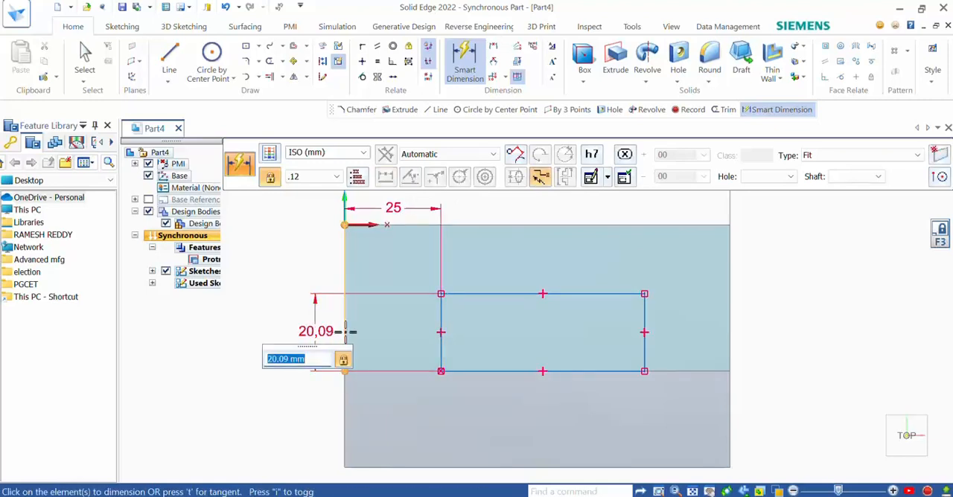
pyautogui.write('19')
pyautogui.press('Return')
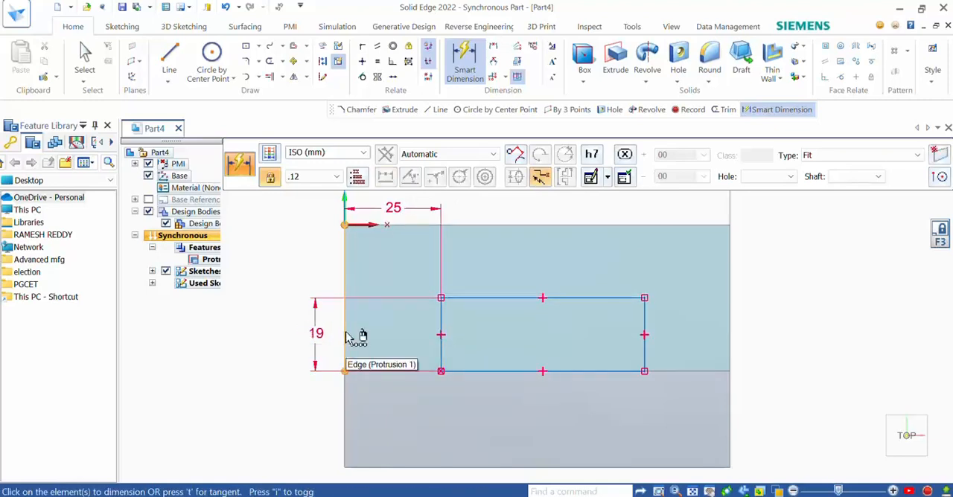
pyautogui.click(557, 298)
pyautogui.click(561, 263)
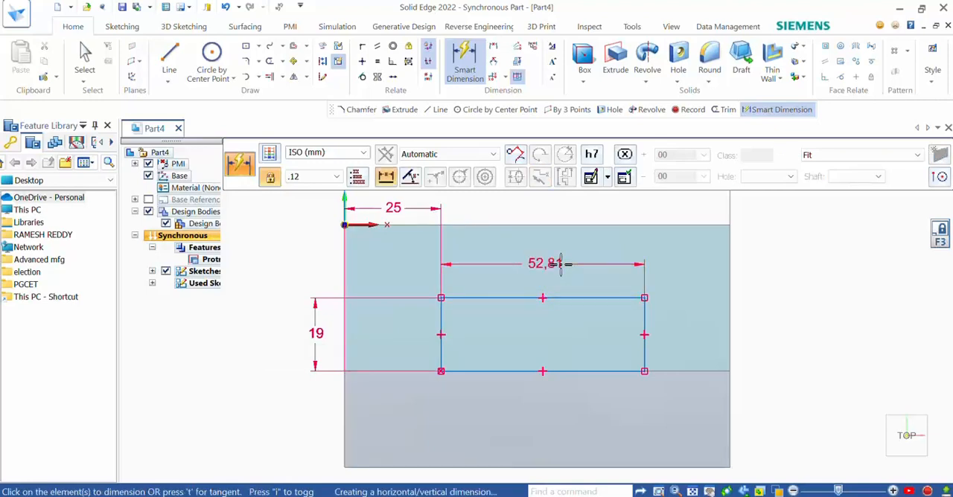
pyautogui.write('50')
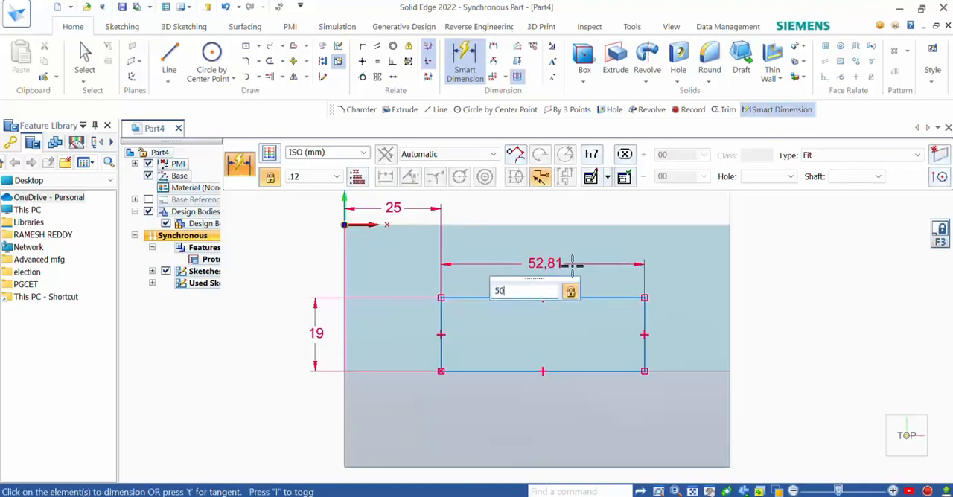
pyautogui.press('Return')
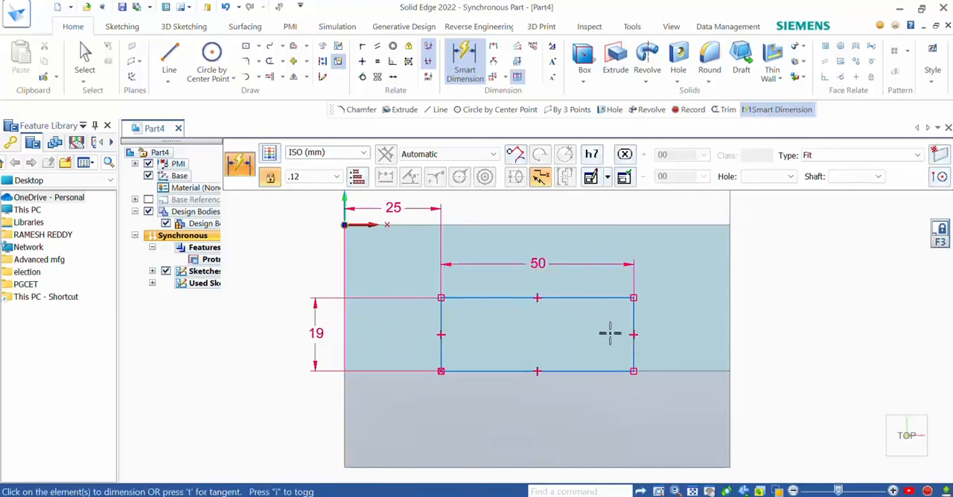
# Step: Extrude the 50 by 19 mm rectangle as a 38 mm deep cut into the block, using Chain selection
pyautogui.hotkey('ctrl', 'i')
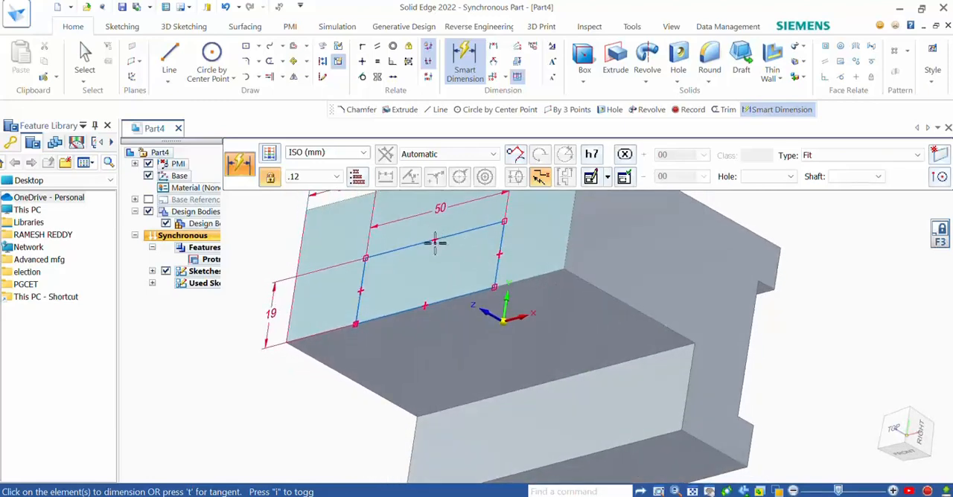
pyautogui.moveTo(540, 317)
pyautogui.mouseDown(button='middle')
pyautogui.moveTo(556, 310)
pyautogui.moveTo(557, 256)
pyautogui.mouseUp(button='middle')
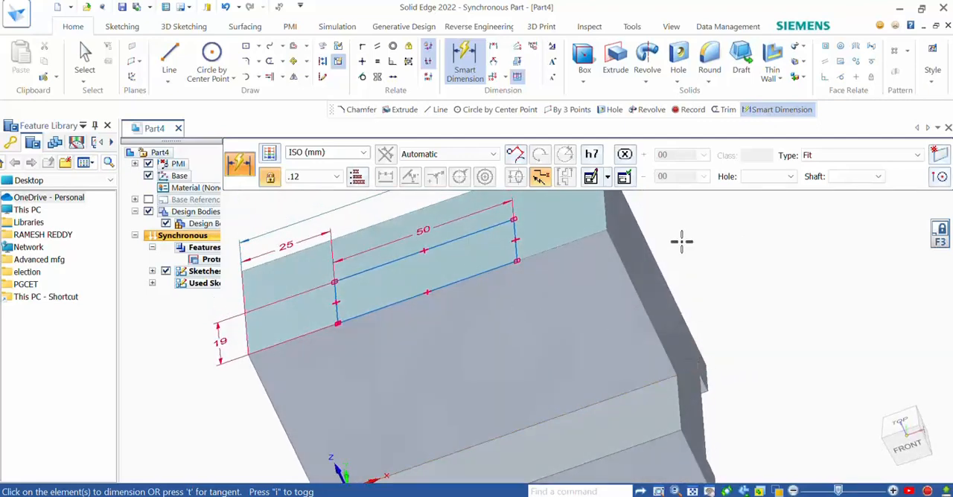
pyautogui.click(623, 70)
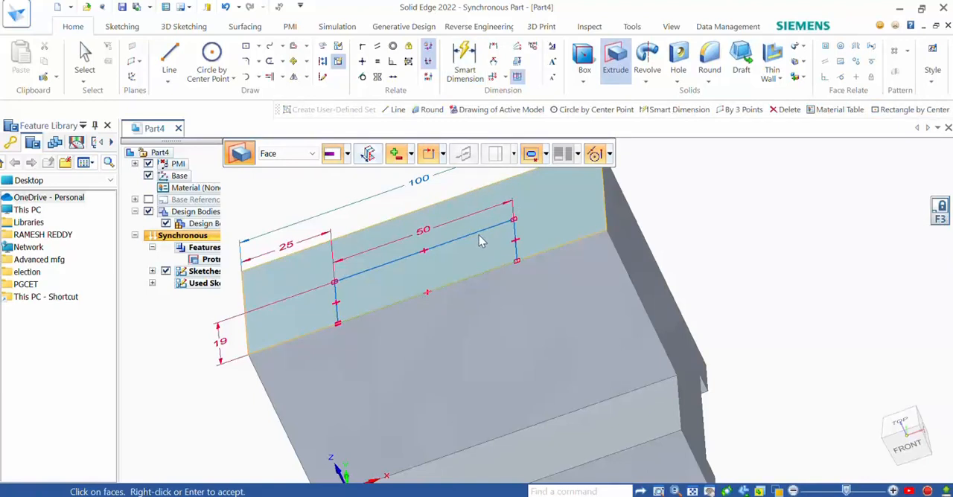
pyautogui.click(312, 154)
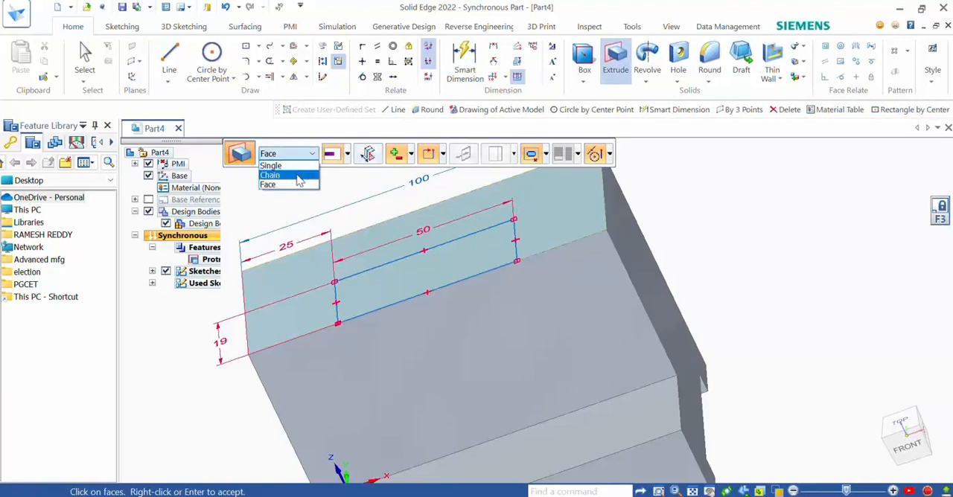
pyautogui.click(298, 178)
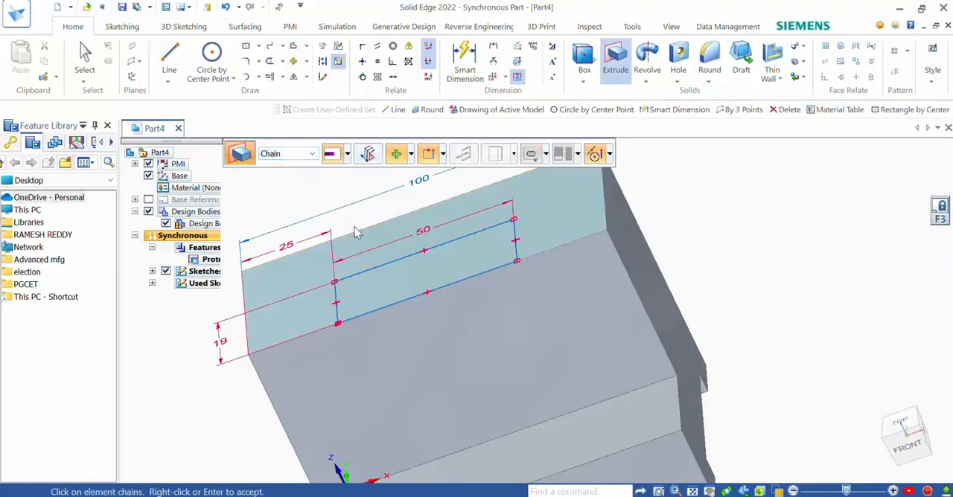
pyautogui.click(384, 268)
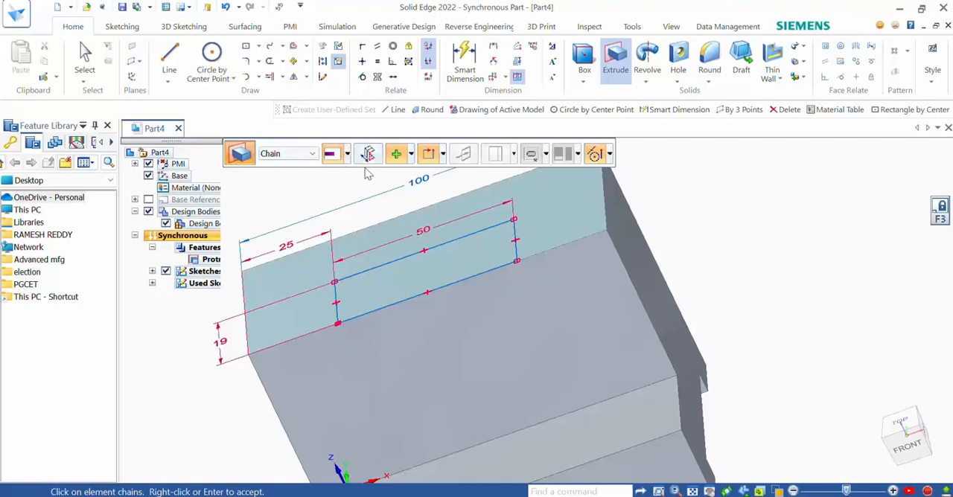
pyautogui.click(410, 154)
pyautogui.click(418, 189)
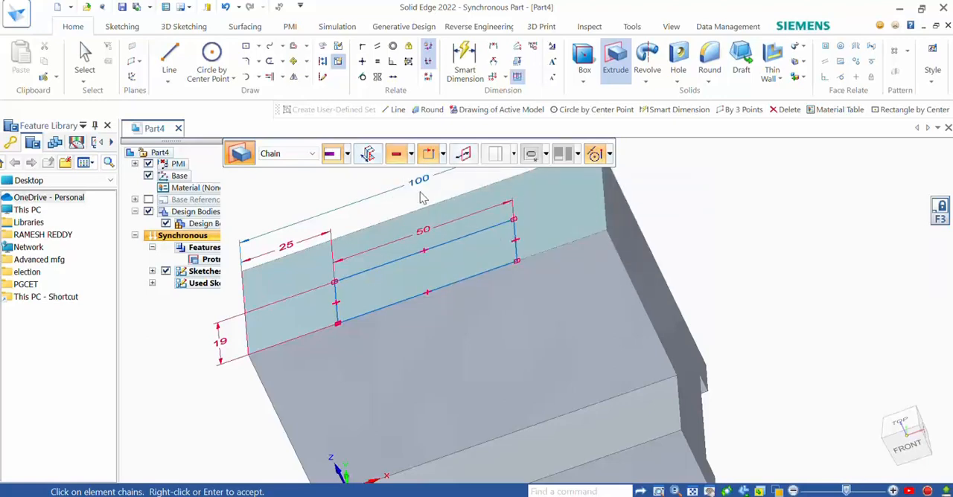
pyautogui.click(439, 253)
pyautogui.rightClick(437, 253)
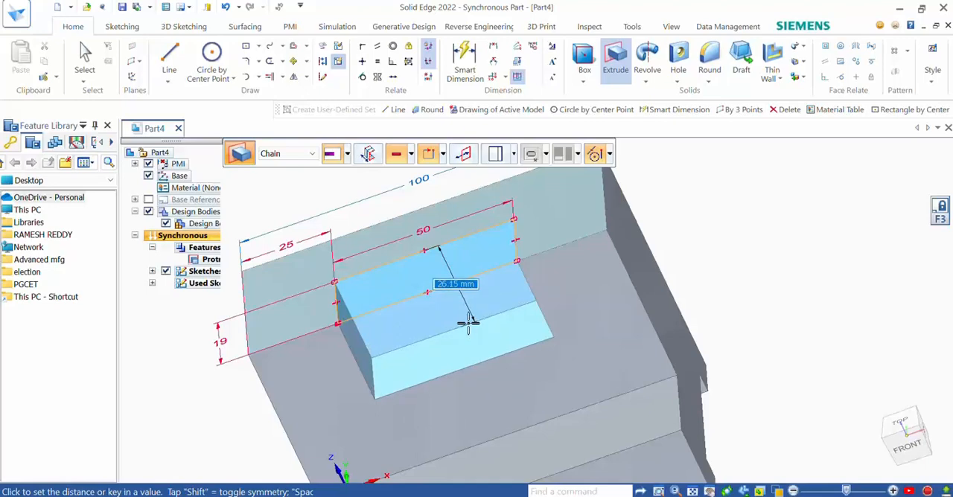
pyautogui.write('3')
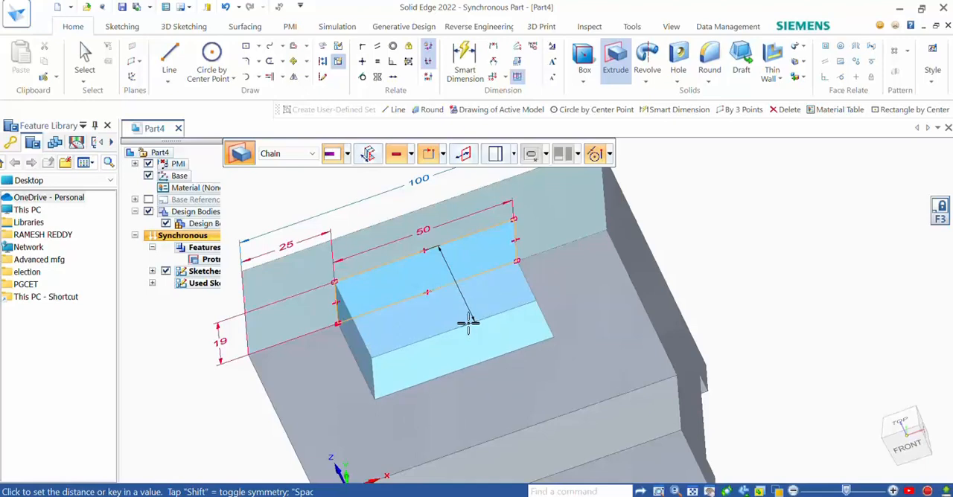
pyautogui.write('8')
pyautogui.press('Return')
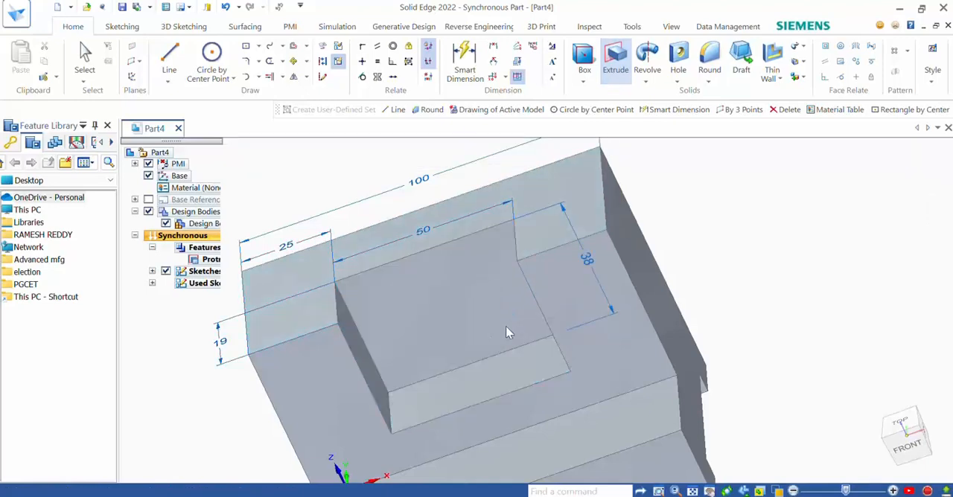
pyautogui.press('Escape')
# Step: Inspect the new cutout, examine the front slot and its 32 mm dimensions in Fig. 4.17 of the exercise PDF, and return to Solid Edge
pyautogui.moveTo(692, 272); pyautogui.dragTo(643, 244, button='middle')
pyautogui.scroll(3, 644, 250)
pyautogui.scroll(-6, 653, 256)
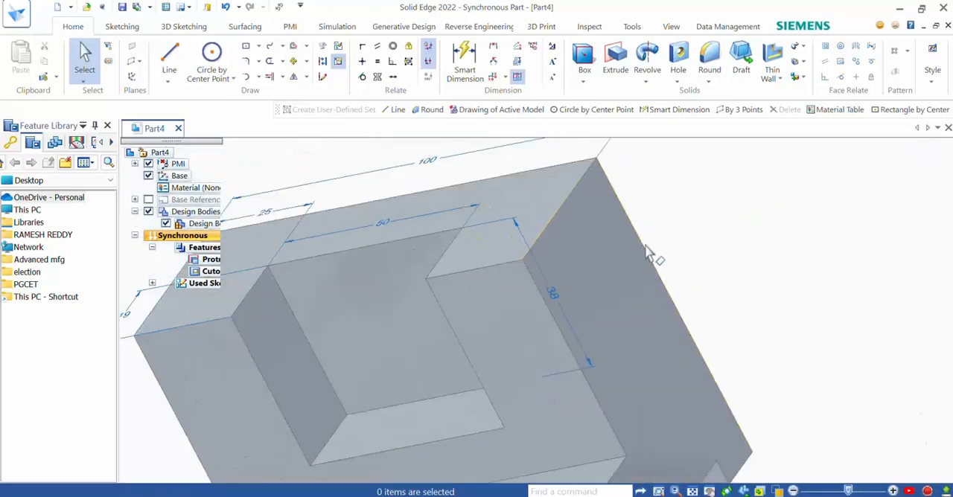
pyautogui.click(357, 479)
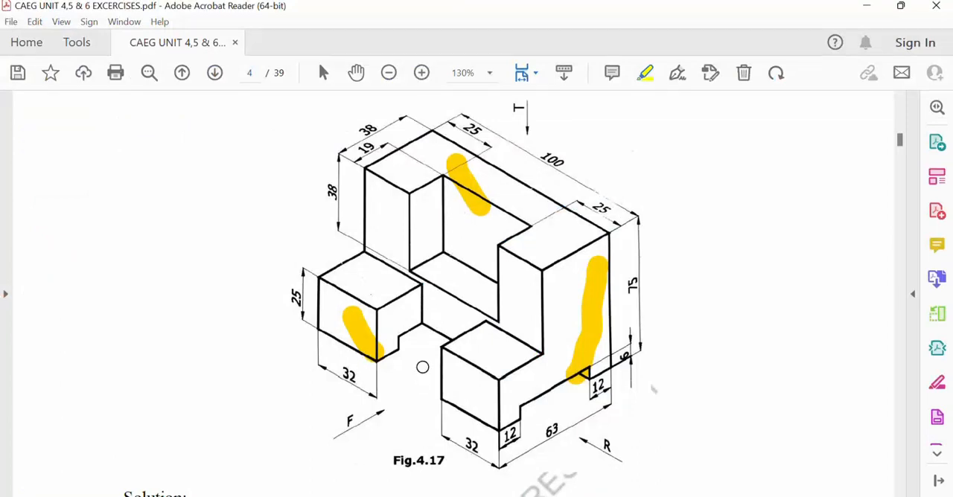
pyautogui.scroll(6, 570, 349)
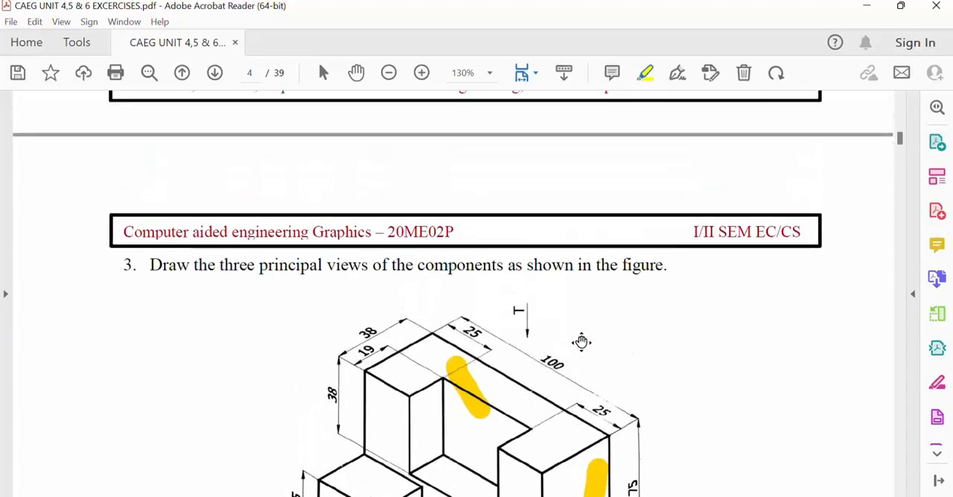
pyautogui.scroll(-3, 576, 338)
pyautogui.scroll(-5, 576, 338)
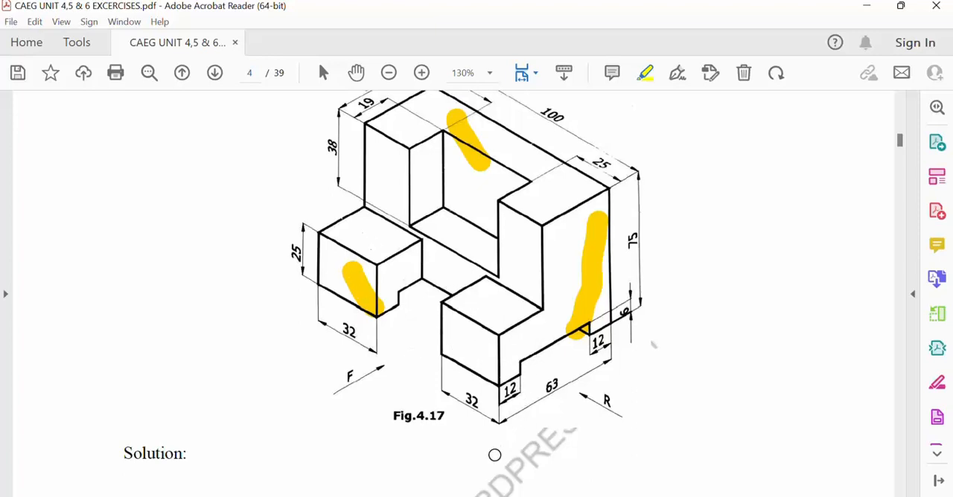
pyautogui.hotkey('alt', 'Tab')
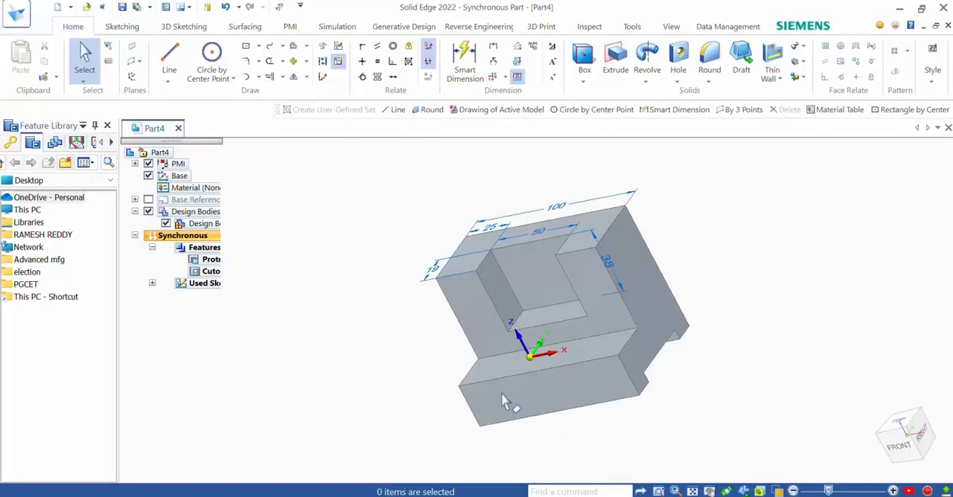
# Step: Lock the sketch plane to the lower step's upper face and draw a two-point rectangle about 40 mm wide spanning its 25 mm depth
pyautogui.click(258, 46)
pyautogui.click(281, 80)
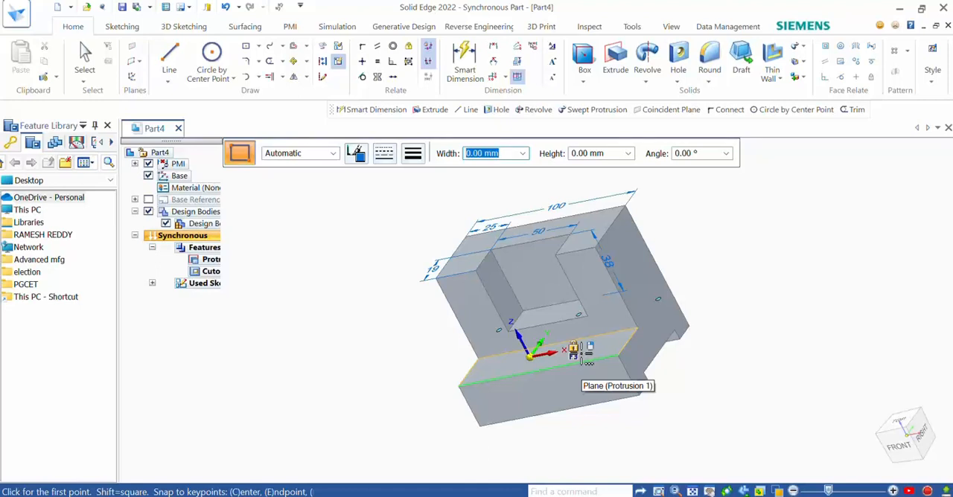
pyautogui.press('F3')
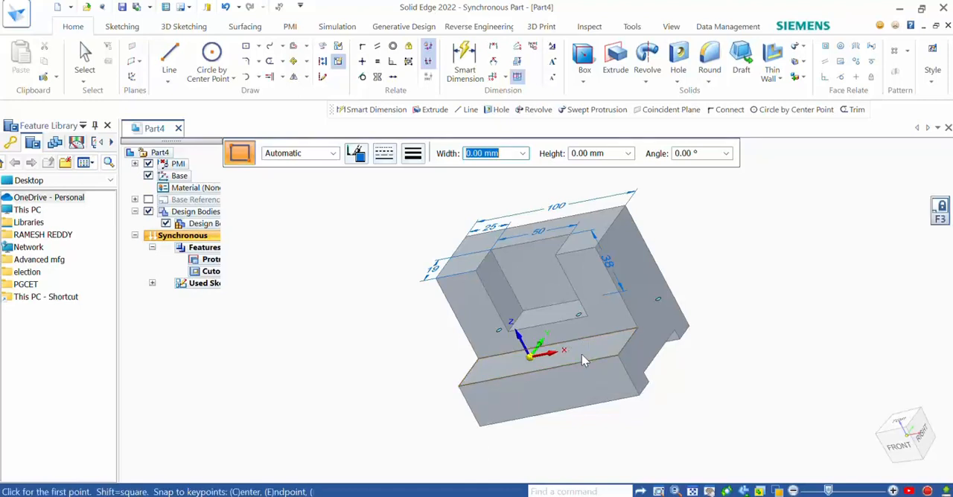
pyautogui.click(899, 421)
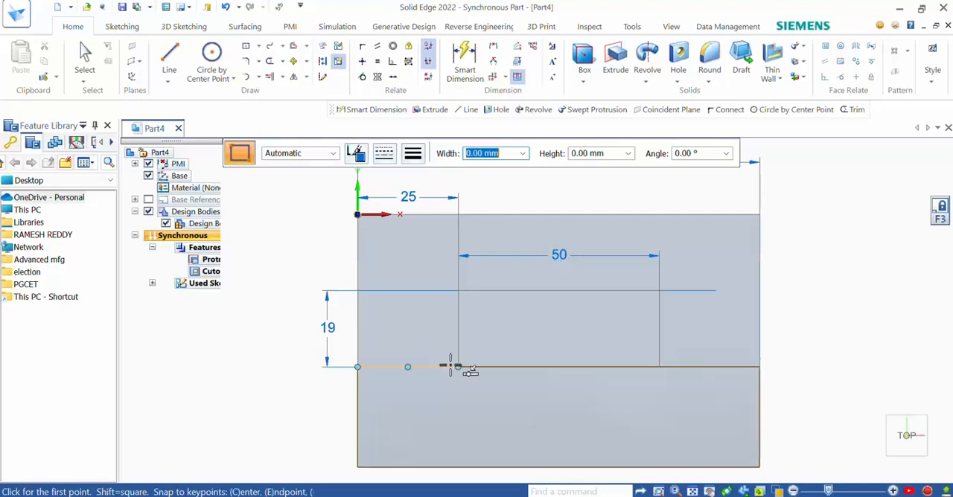
pyautogui.click(257, 46)
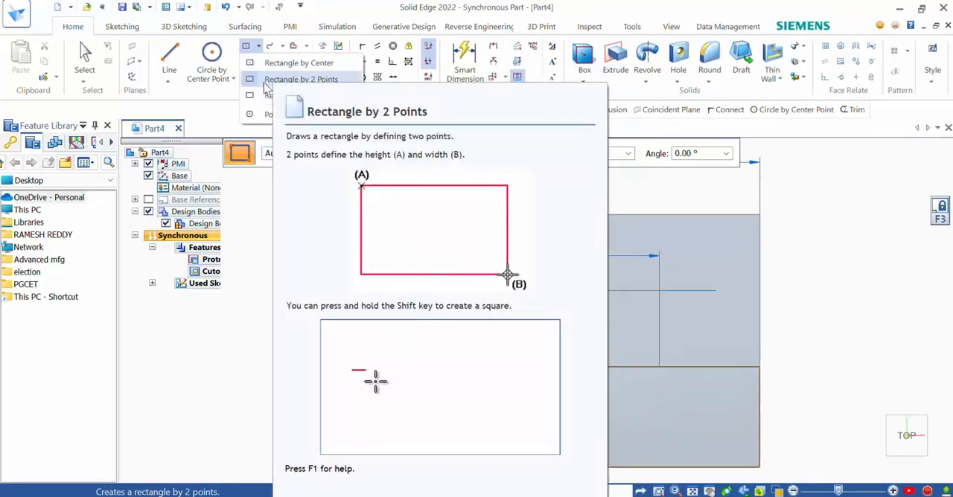
pyautogui.click(261, 80)
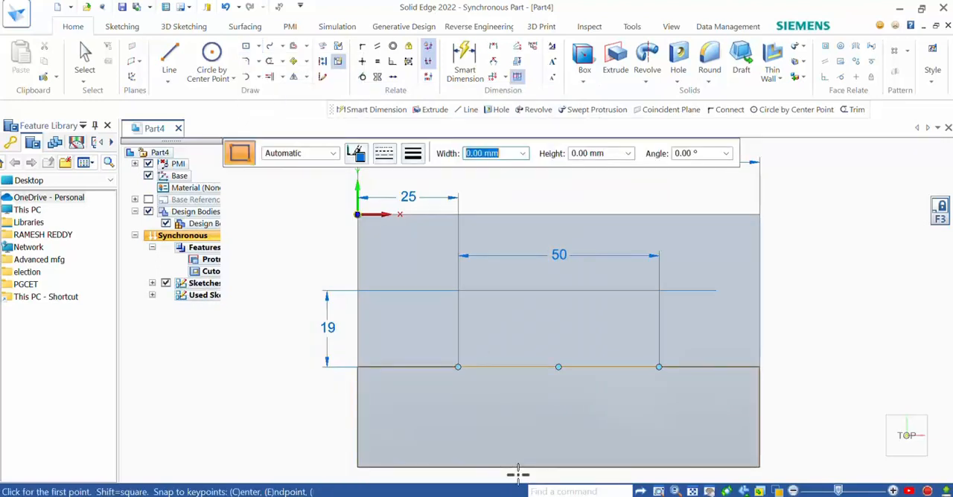
pyautogui.click(472, 367)
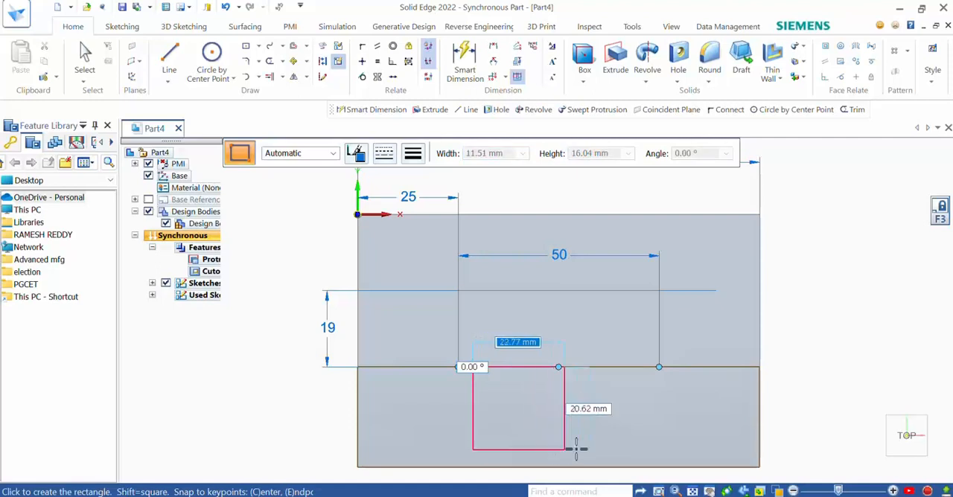
pyautogui.click(633, 466)
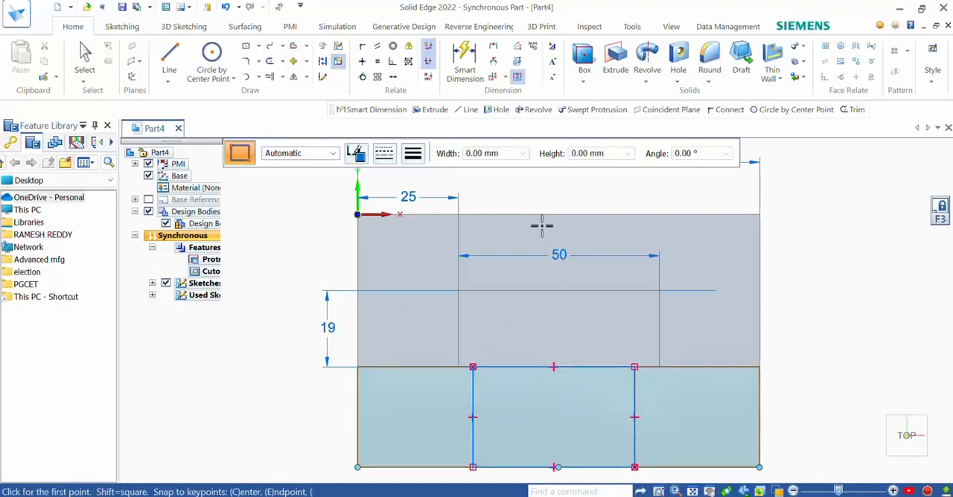
# Step: Dimension the slot rectangle's left side 32 mm from the lower step's left edge
pyautogui.scroll(-3, 543, 225)
pyautogui.click(464, 63)
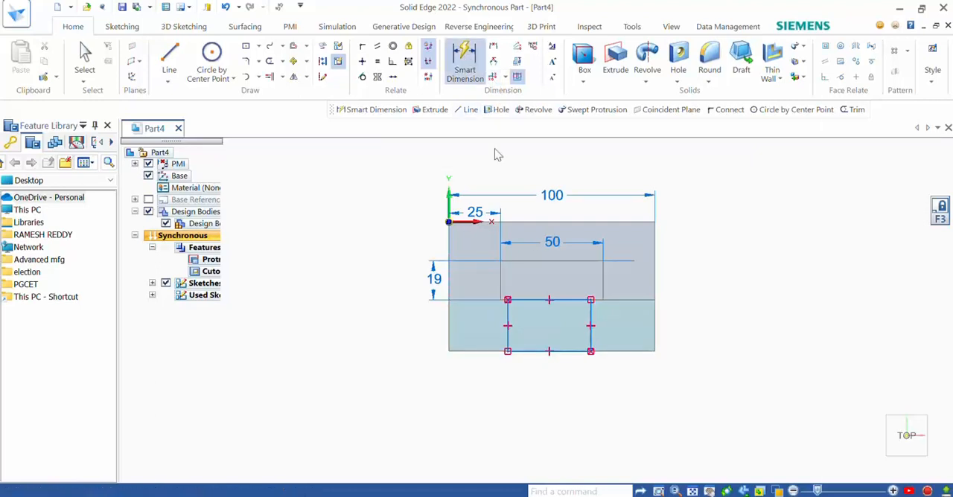
pyautogui.click(448, 332)
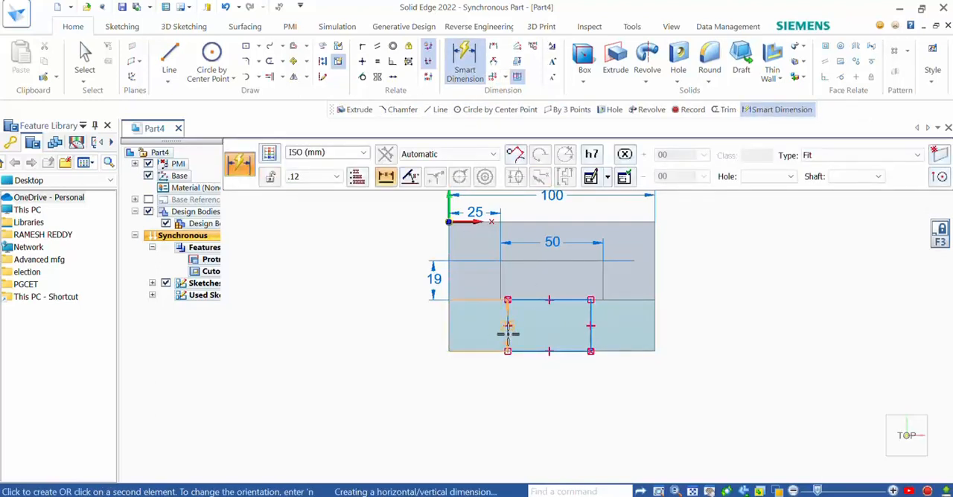
pyautogui.click(509, 336)
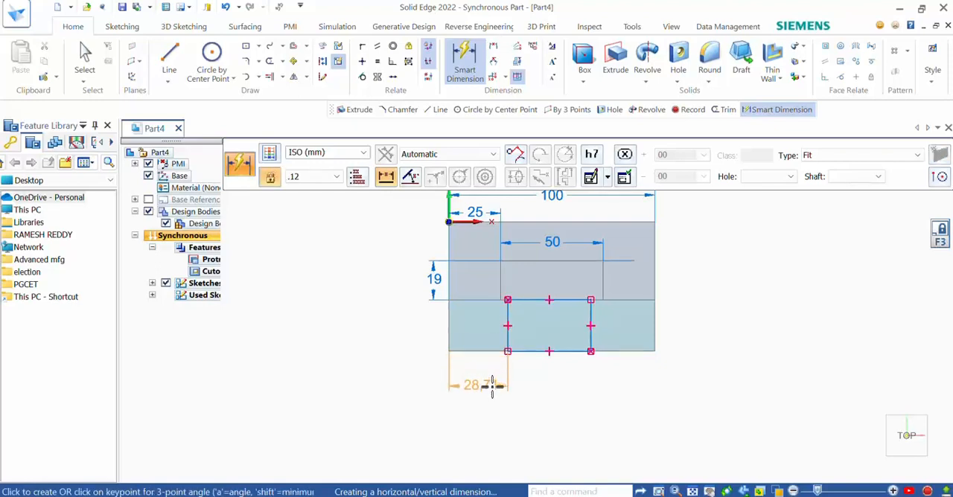
pyautogui.click(497, 385)
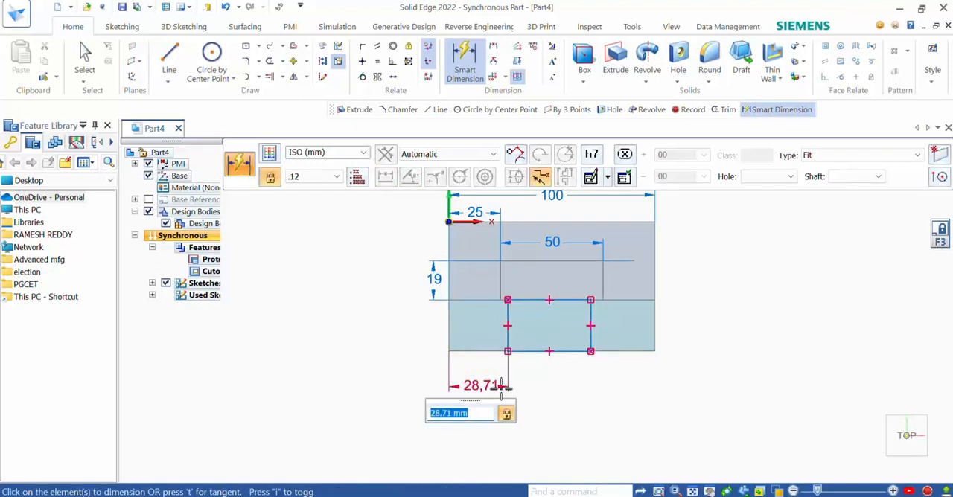
pyautogui.write('32')
pyautogui.press('Return')
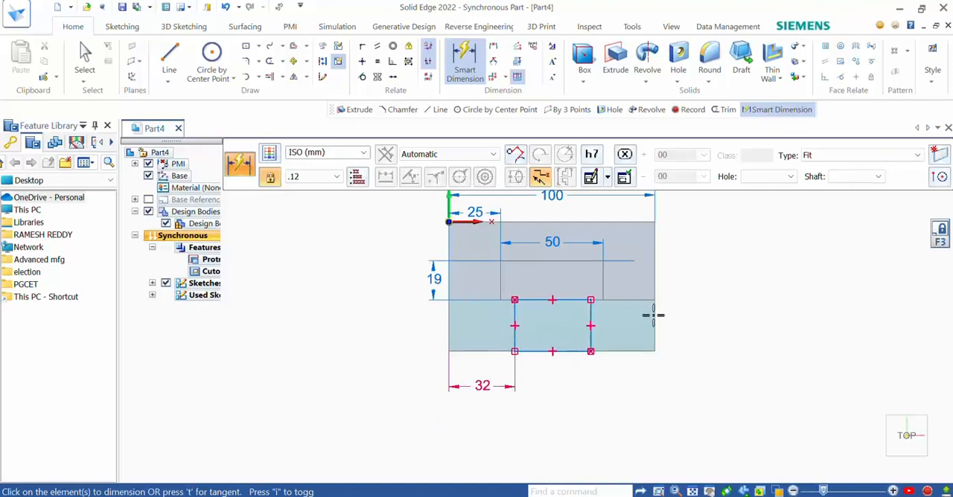
# Step: Dimension the slot rectangle's right side 32 mm from the lower step's right edge
pyautogui.click(592, 338)
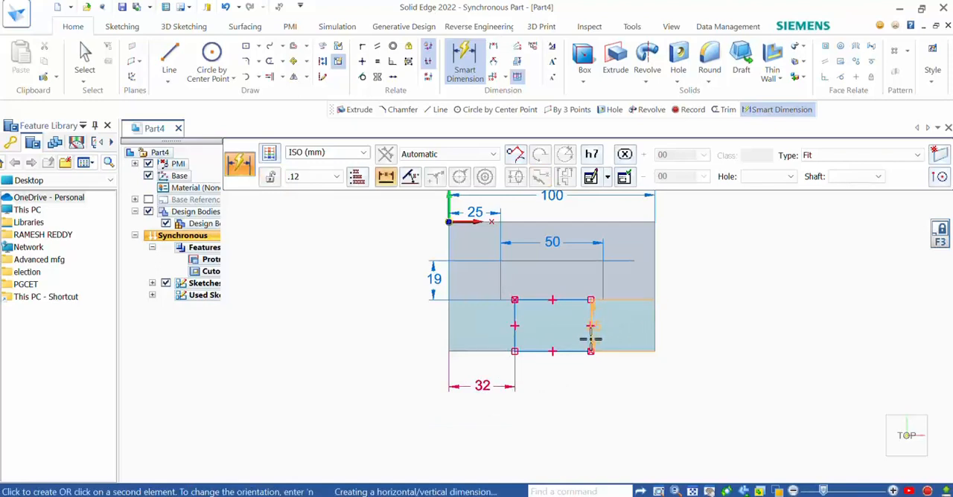
pyautogui.click(655, 343)
pyautogui.click(634, 388)
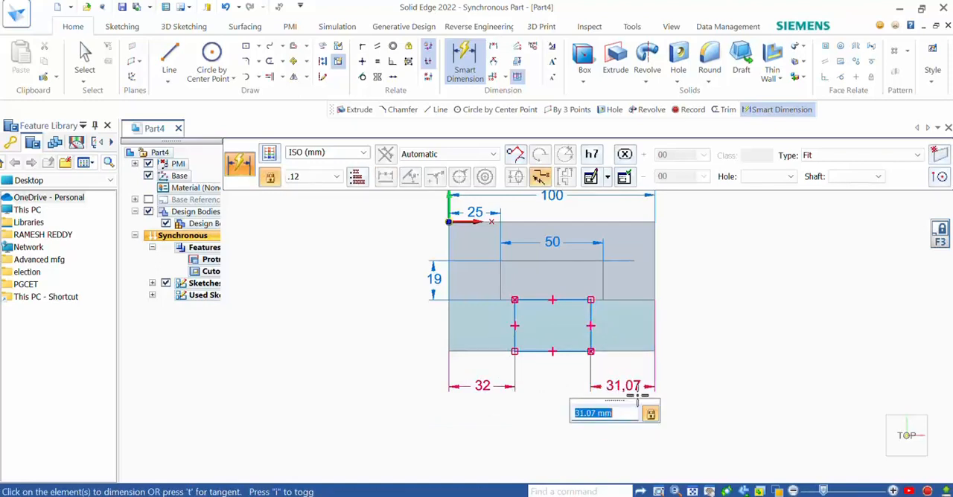
pyautogui.write('32')
pyautogui.press('Return')
pyautogui.scroll(3, 547, 321)
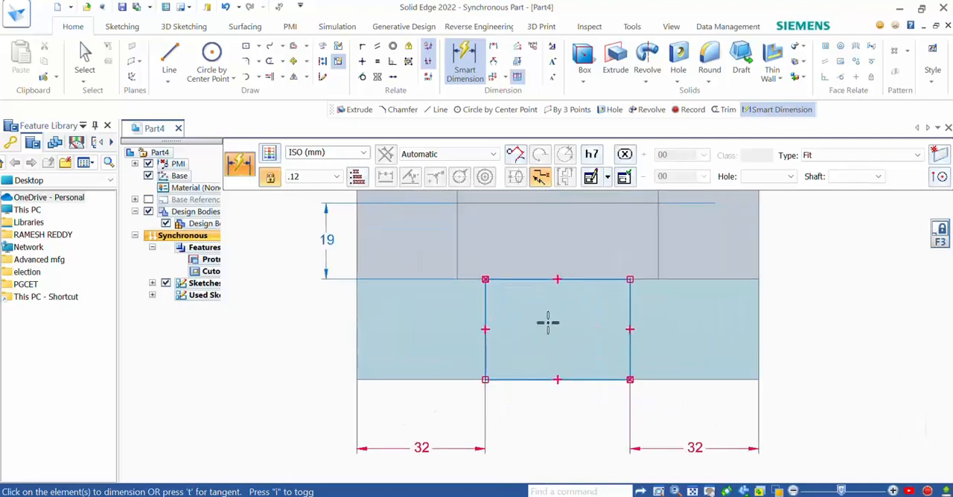
# Step: Extrude the front slot rectangle as a Cut through the full height of the lower step, using Chain selection
pyautogui.hotkey('alt', 'Tab')
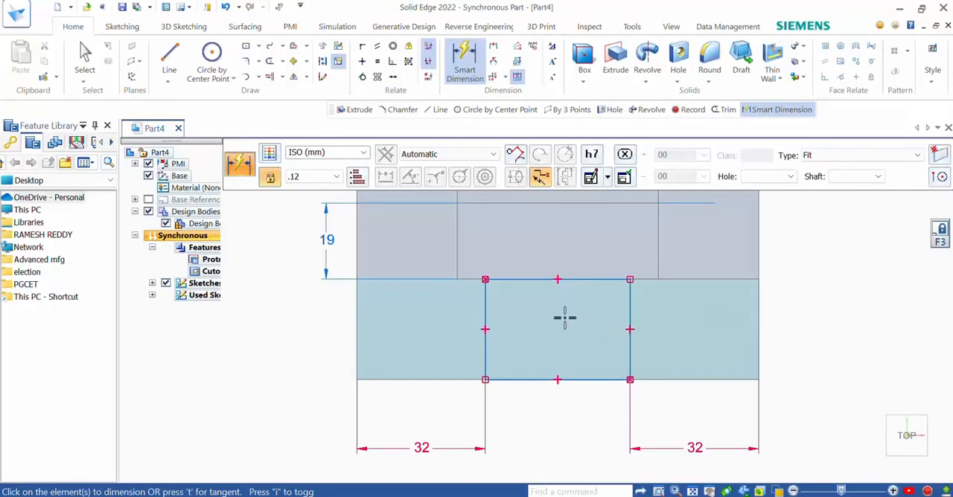
pyautogui.click(614, 59)
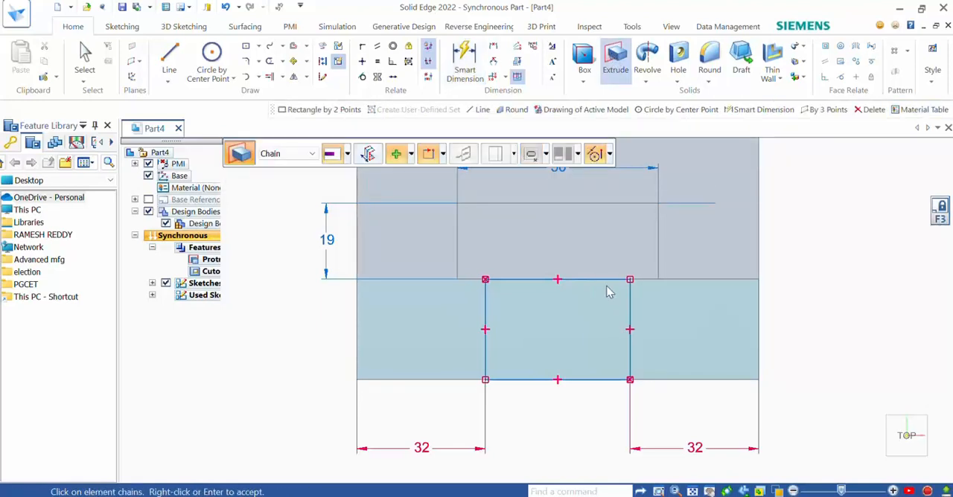
pyautogui.click(605, 285)
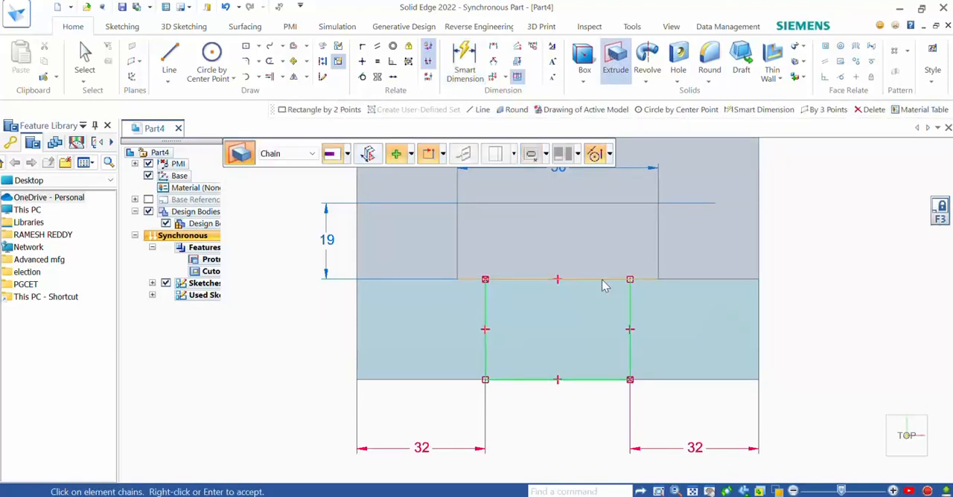
pyautogui.rightClick(605, 285)
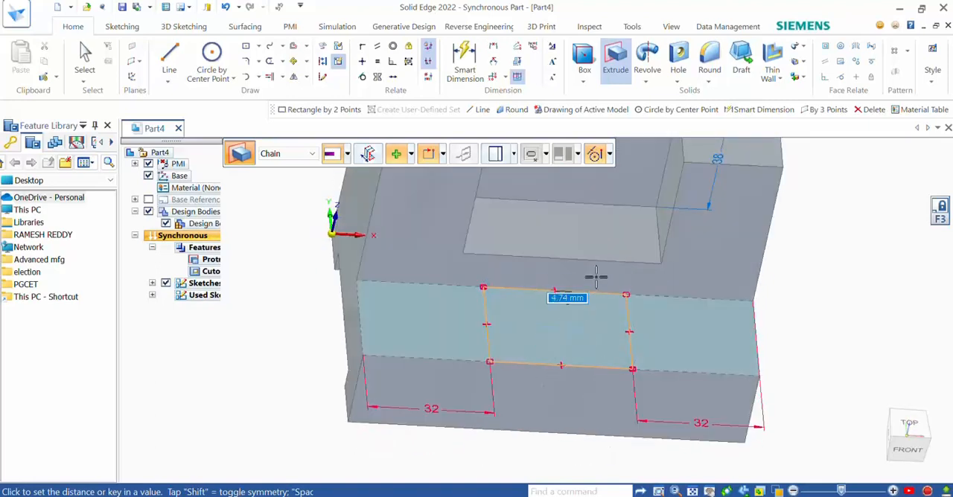
pyautogui.click(410, 155)
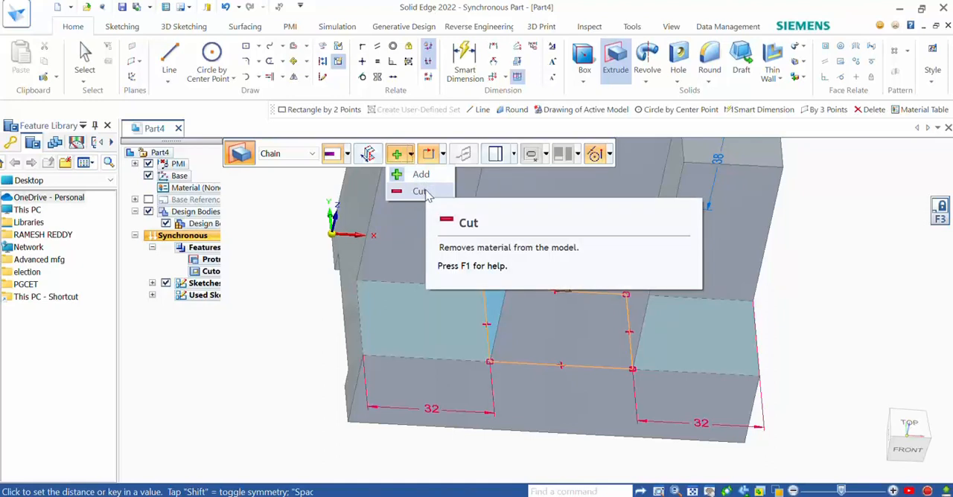
pyautogui.click(421, 191)
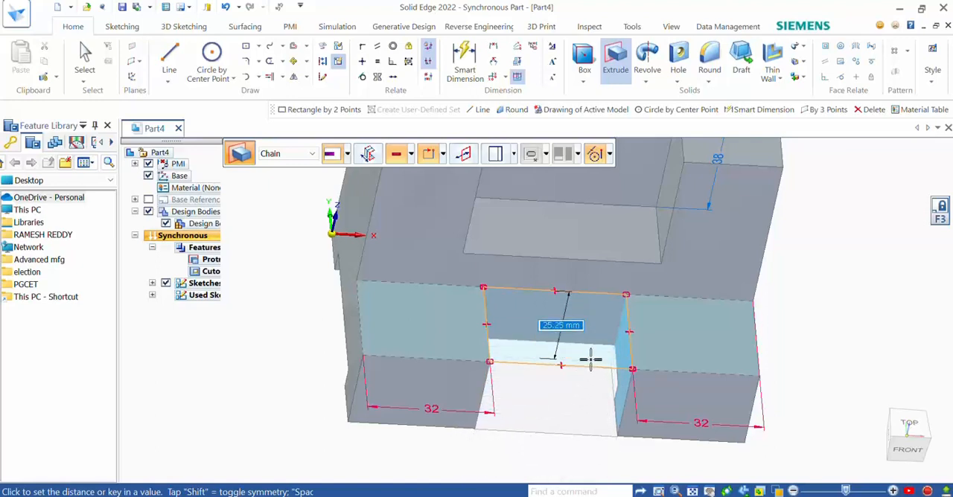
pyautogui.click(593, 428)
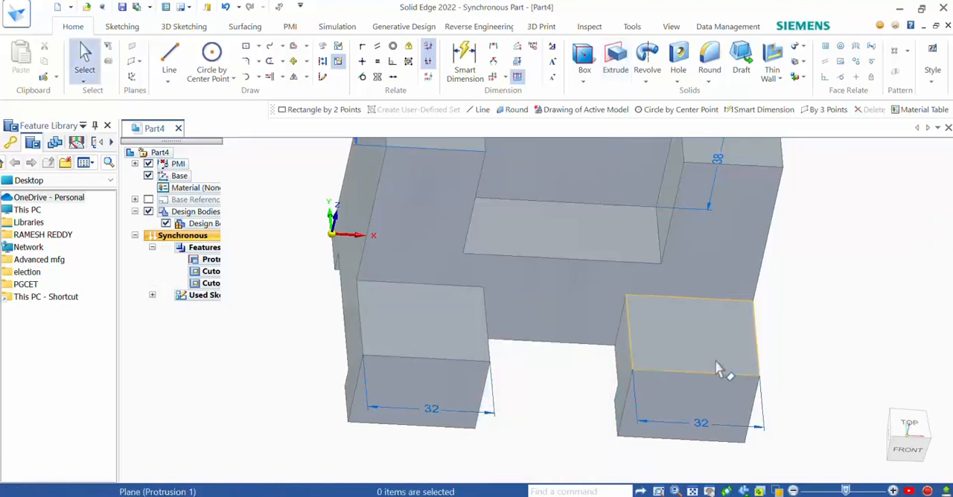
# Step: Inspect the finished block in the front, top and right views and from several 3D angles
pyautogui.scroll(-4, 663, 317)
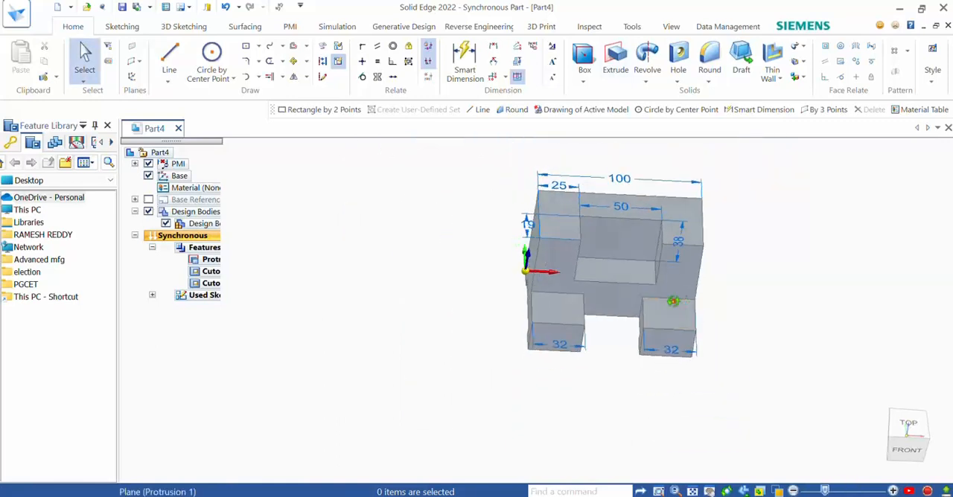
pyautogui.moveTo(673, 301); pyautogui.dragTo(572, 311, button='middle')
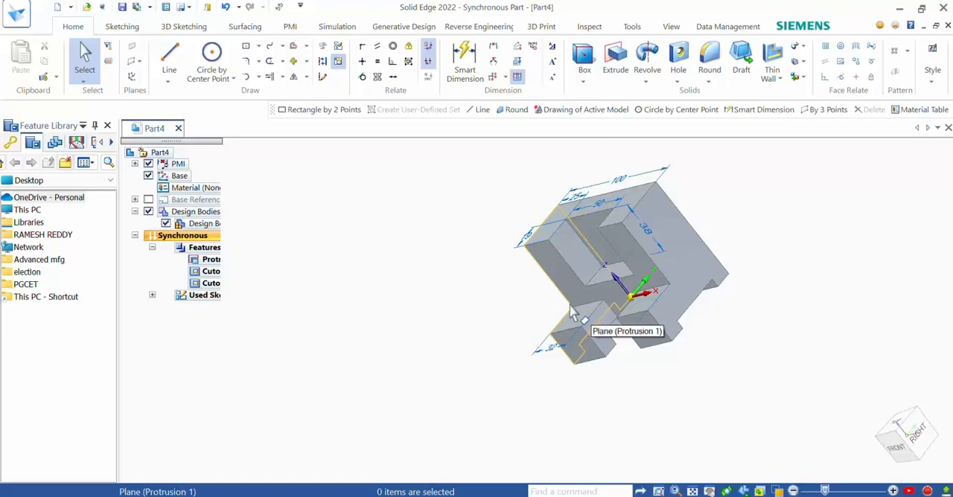
pyautogui.hotkey('ctrl', 'f')
pyautogui.scroll(-4, 564, 306)
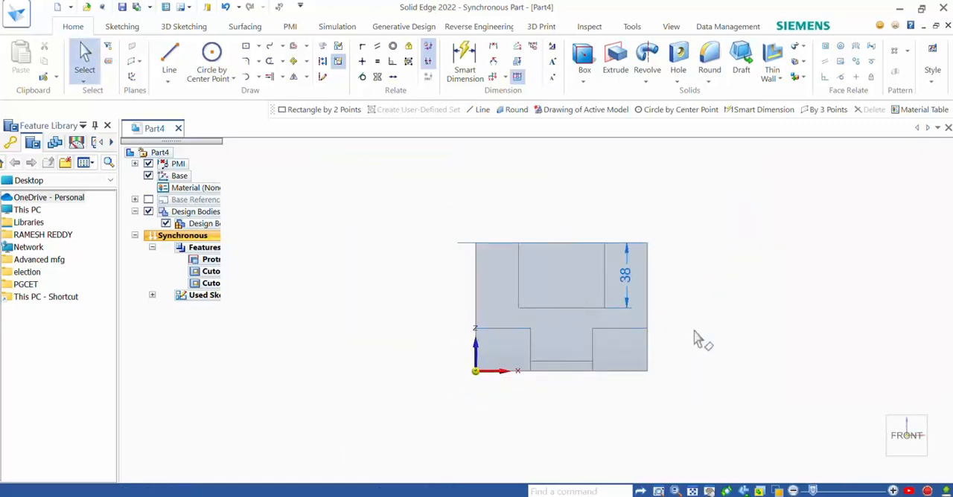
pyautogui.hotkey('ctrl', 't')
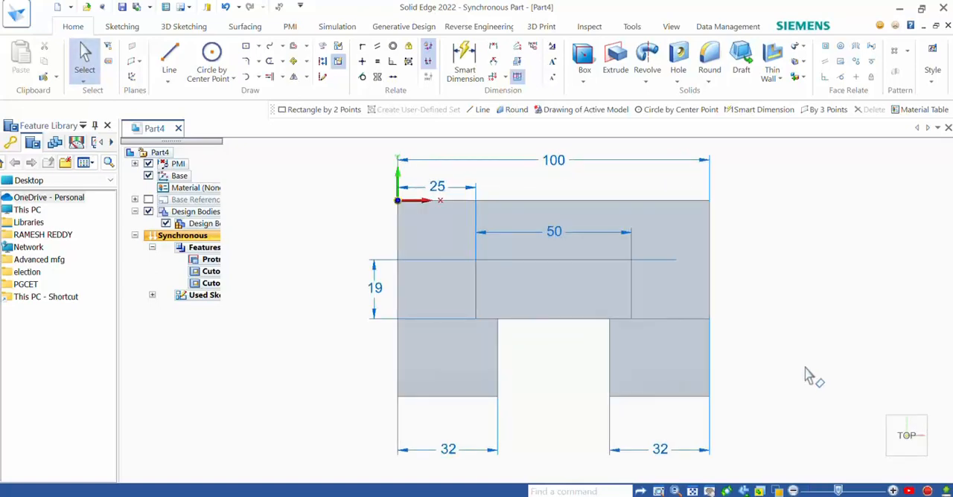
pyautogui.hotkey('ctrl', 'r')
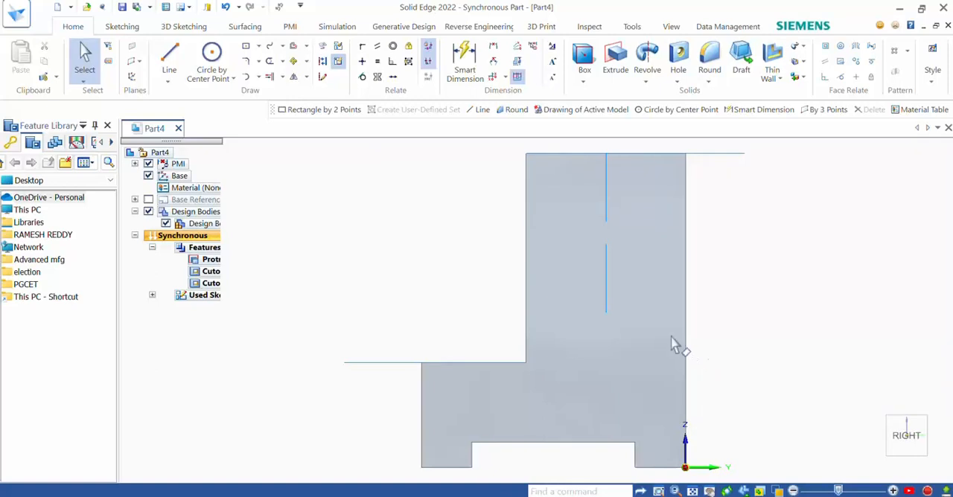
pyautogui.scroll(-2, 672, 343)
pyautogui.moveTo(662, 342); pyautogui.dragTo(808, 352, button='middle')
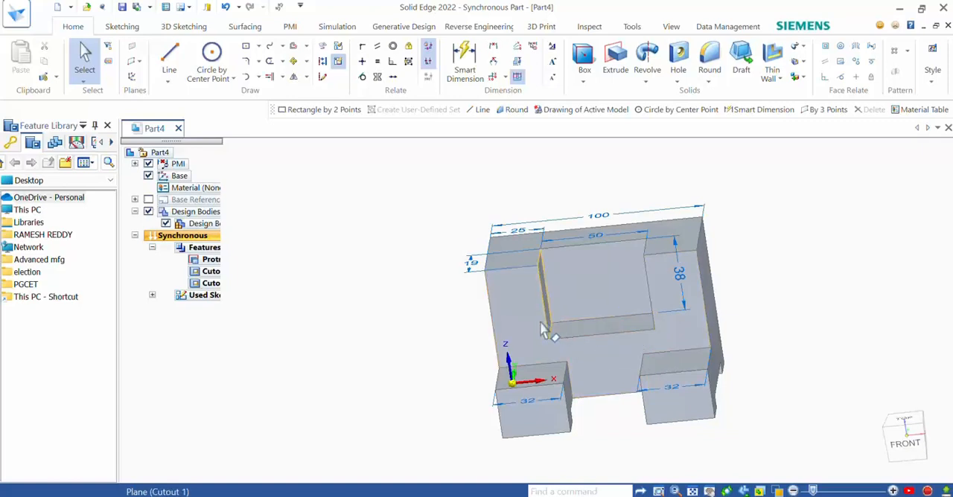
pyautogui.scroll(1, 663, 376)
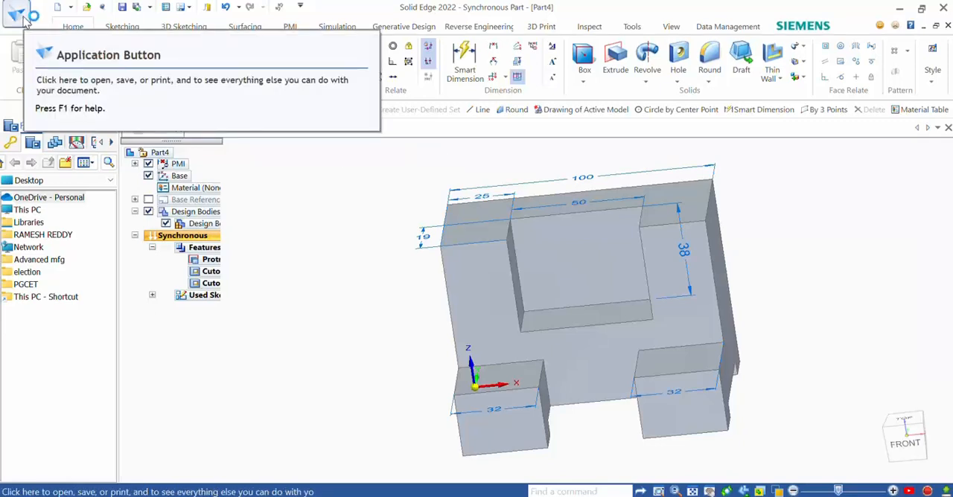
# Step: Create a drawing of the active model from the iso metric draft.dft template with the view creation wizard, saving the part as Part4
pyautogui.click(19, 15)
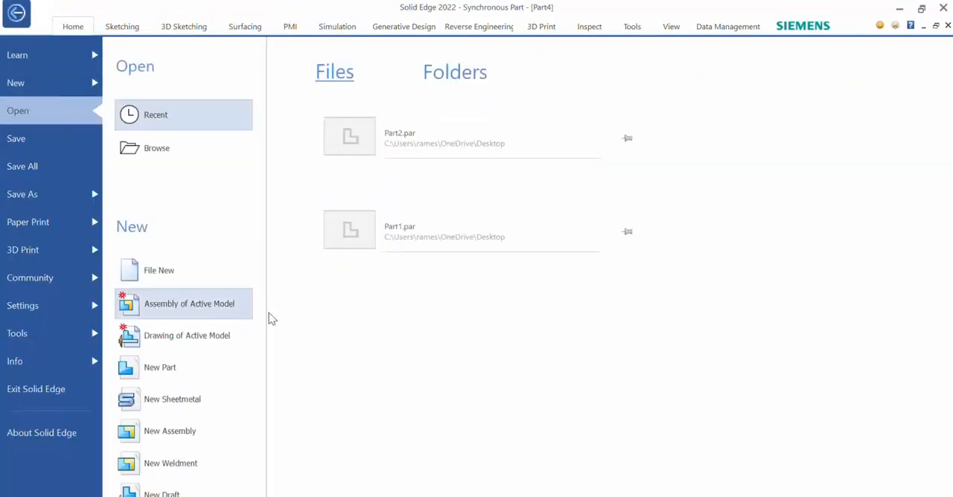
pyautogui.click(177, 335)
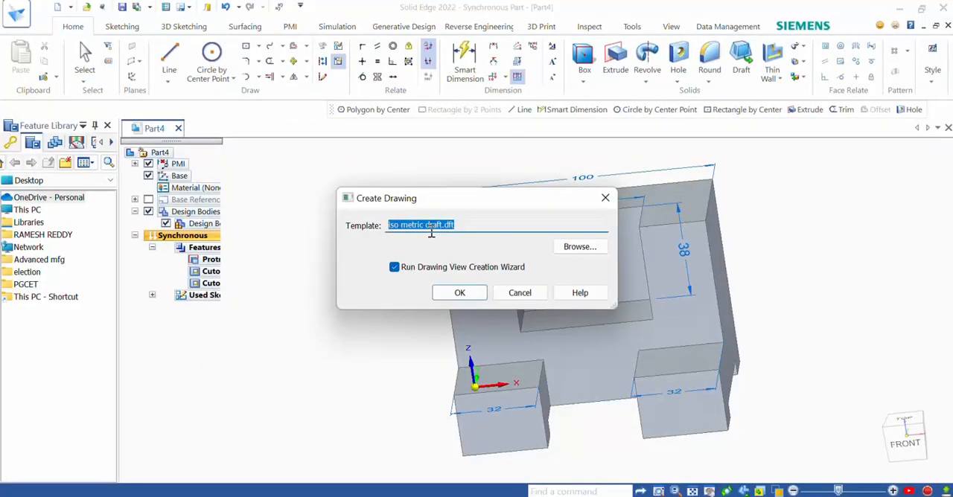
pyautogui.click(461, 293)
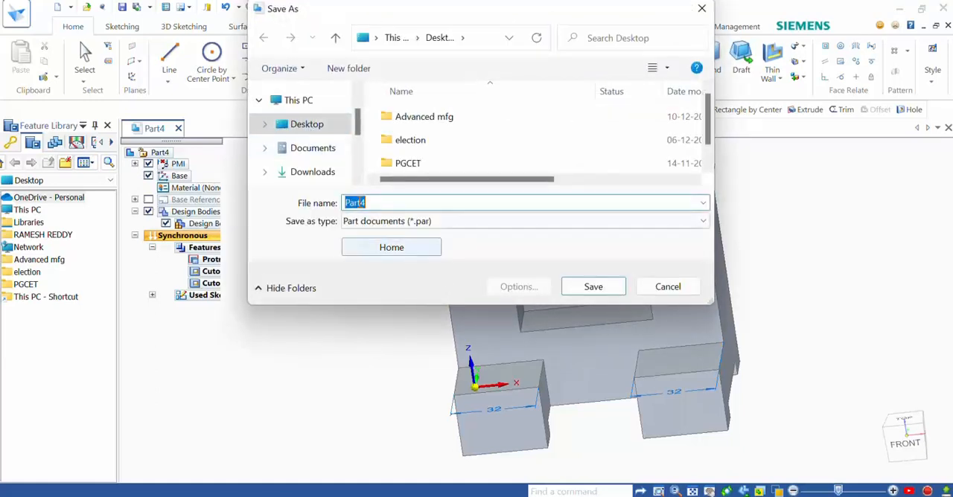
pyautogui.click(584, 287)
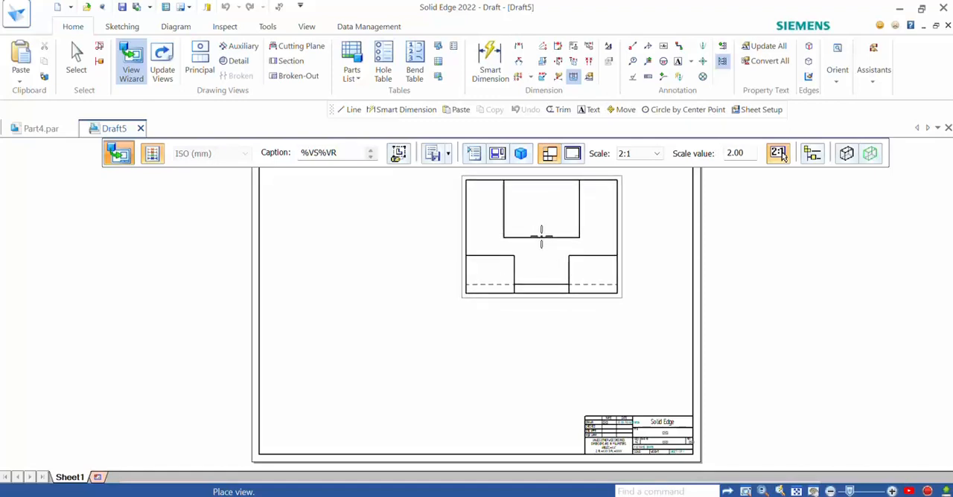
# Step: Place the block's front view at 1:1 scale with a top view below, side views on both sides and an isometric view
pyautogui.click(657, 154)
pyautogui.click(636, 213)
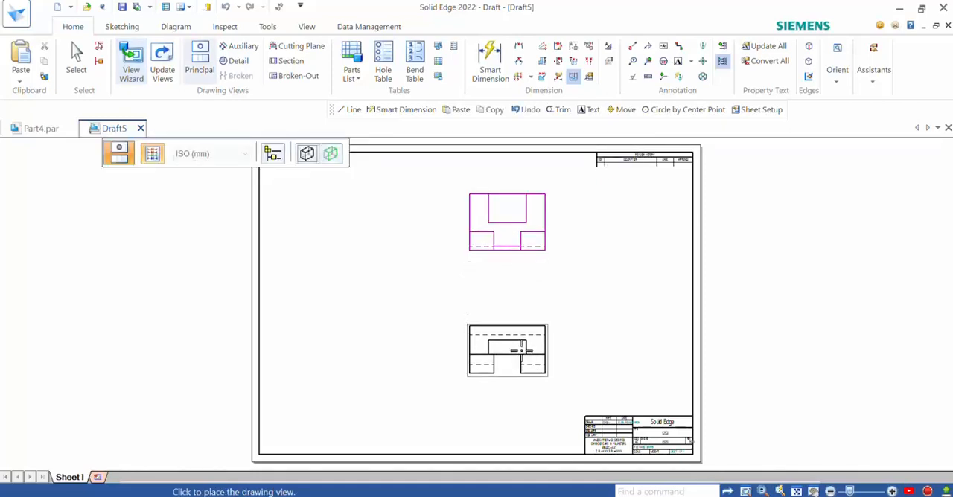
pyautogui.click(518, 316)
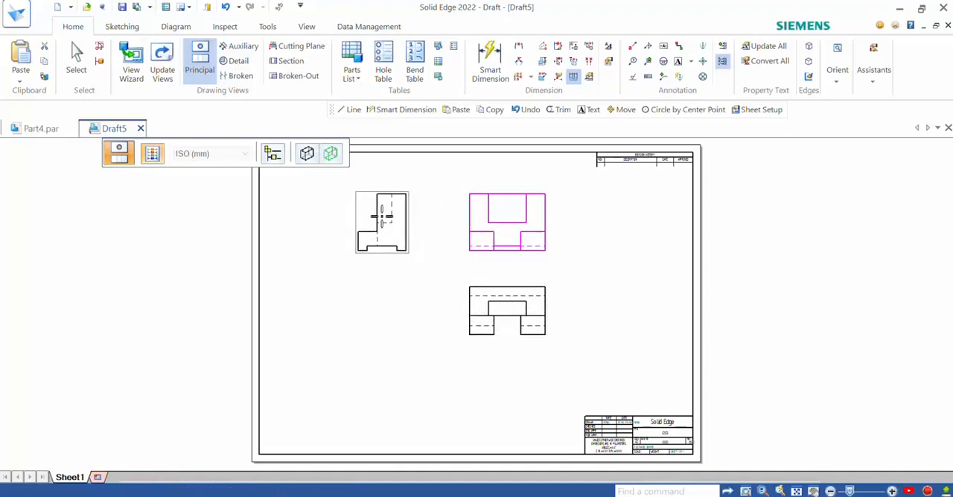
pyautogui.click(382, 216)
pyautogui.click(630, 221)
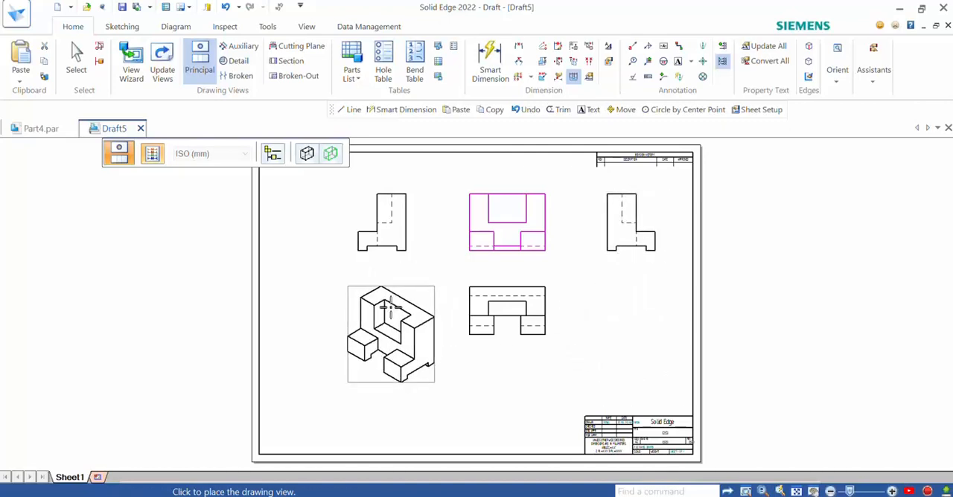
pyautogui.click(393, 316)
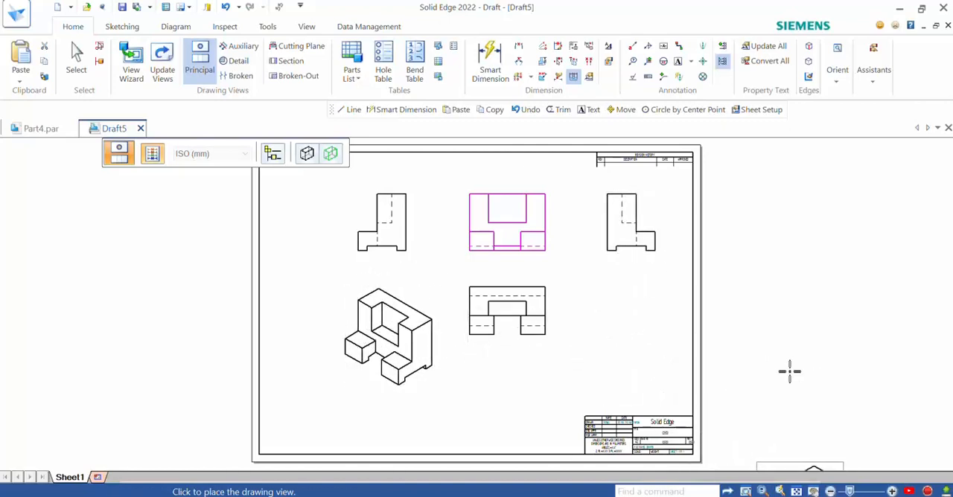
pyautogui.press('Escape')
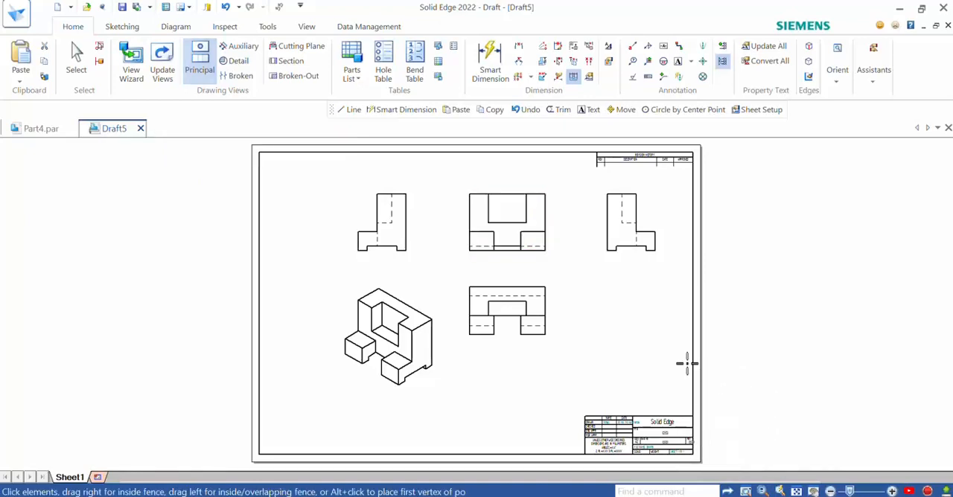
pyautogui.click(521, 250)
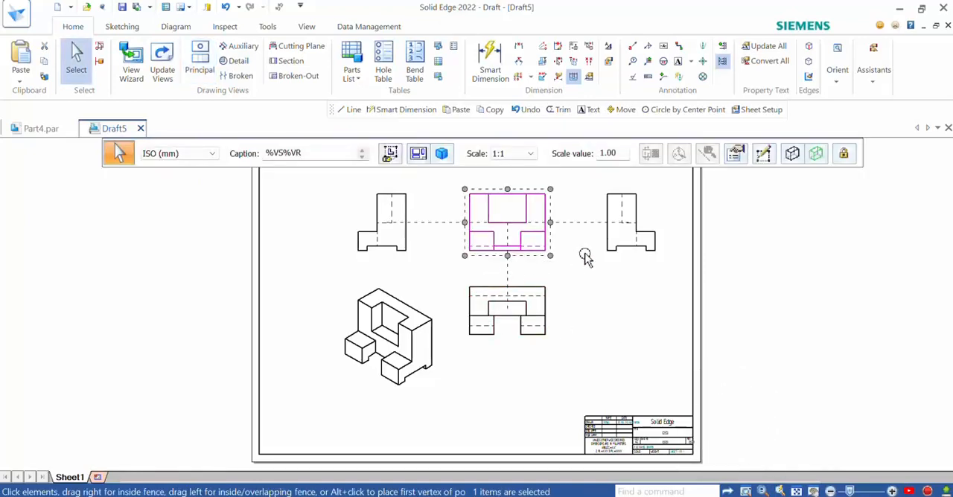
pyautogui.click(511, 269)
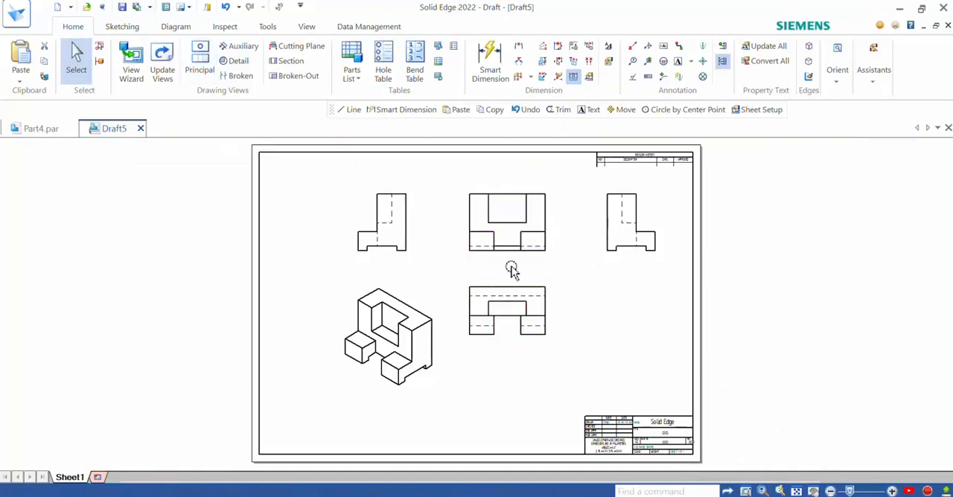
pyautogui.scroll(3, 436, 218)
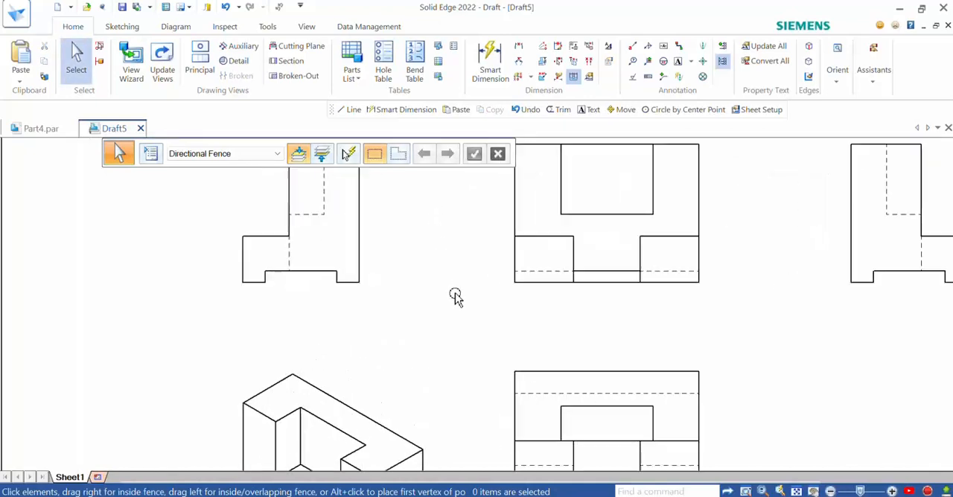
pyautogui.scroll(-1, 338, 325)
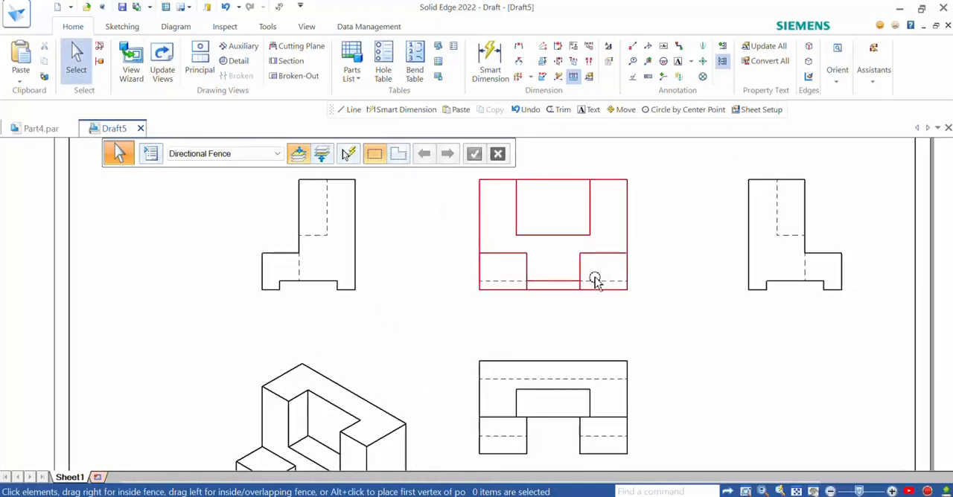
# Step: Switch to the exercise PDF in Acrobat Reader, examine the dimensioned solution views, and return to the Solid Edge drawing
pyautogui.moveTo(697, 278); pyautogui.dragTo(659, 283, button='middle')
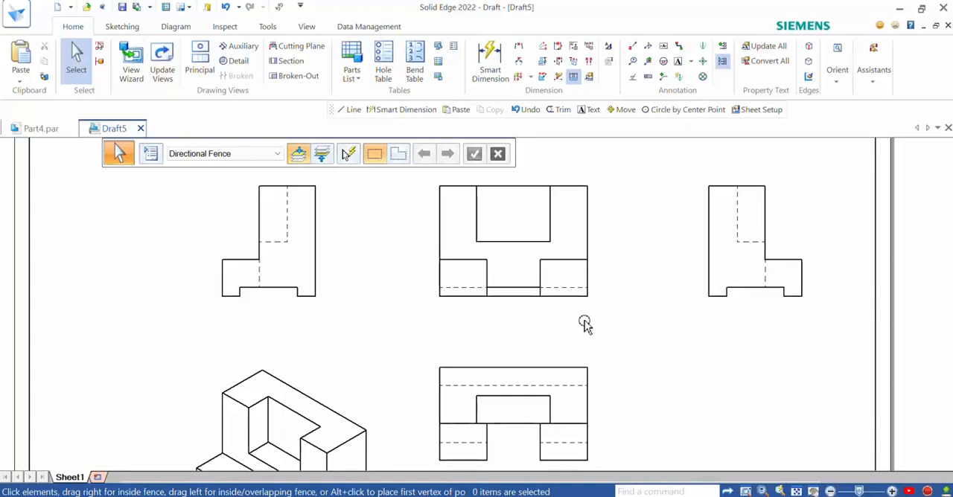
pyautogui.hotkey('alt', 'Tab')
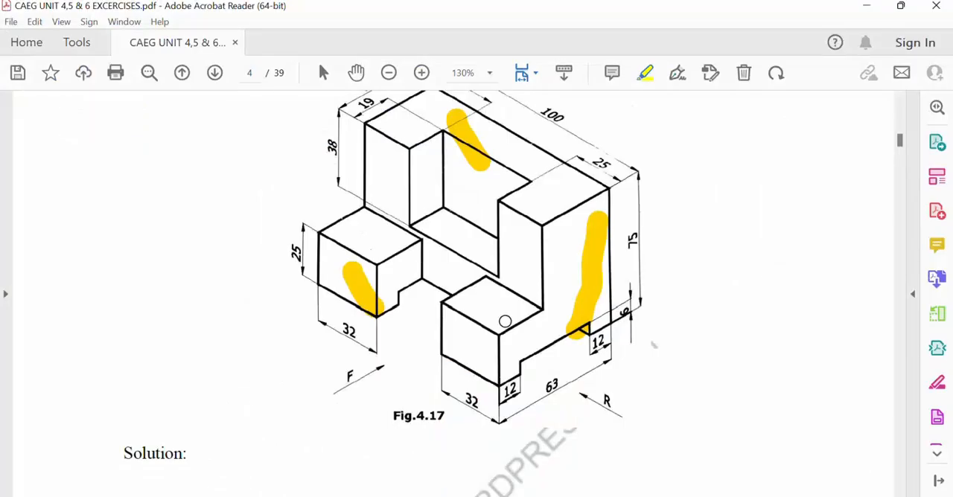
pyautogui.scroll(-10, 505, 321)
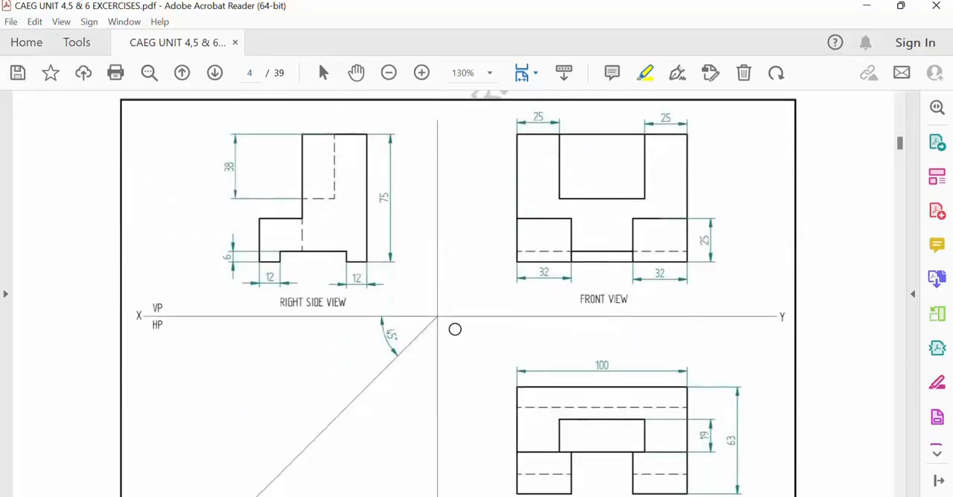
pyautogui.scroll(-3, 659, 225)
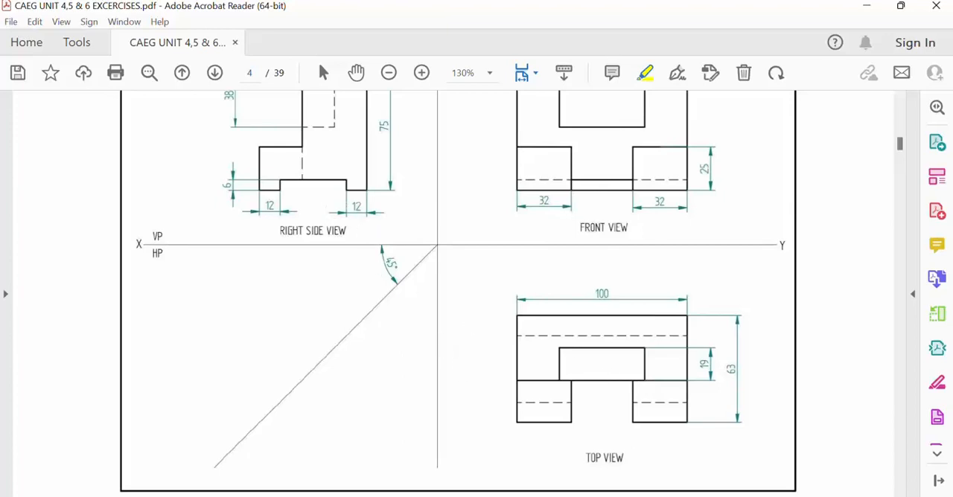
pyautogui.click(297, 494)
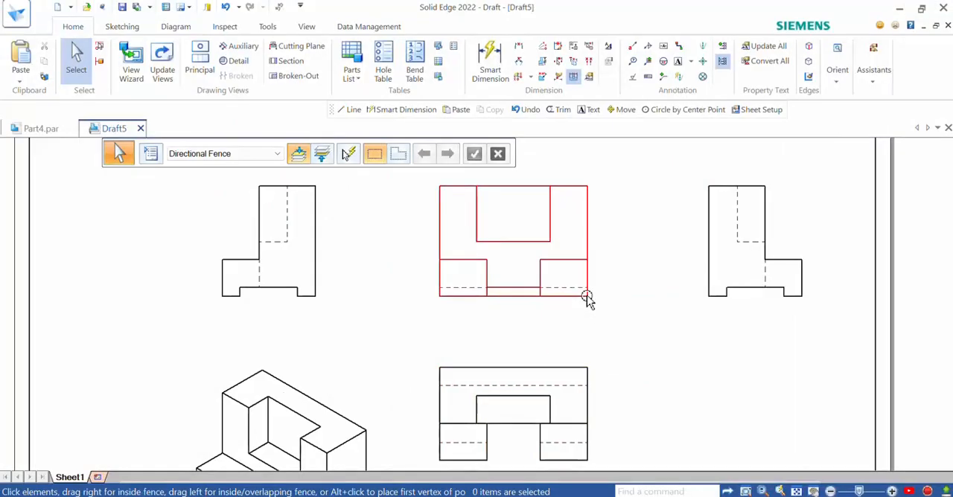
pyautogui.scroll(3, 587, 297)
pyautogui.scroll(-9, 587, 297)
pyautogui.scroll(2, 587, 296)
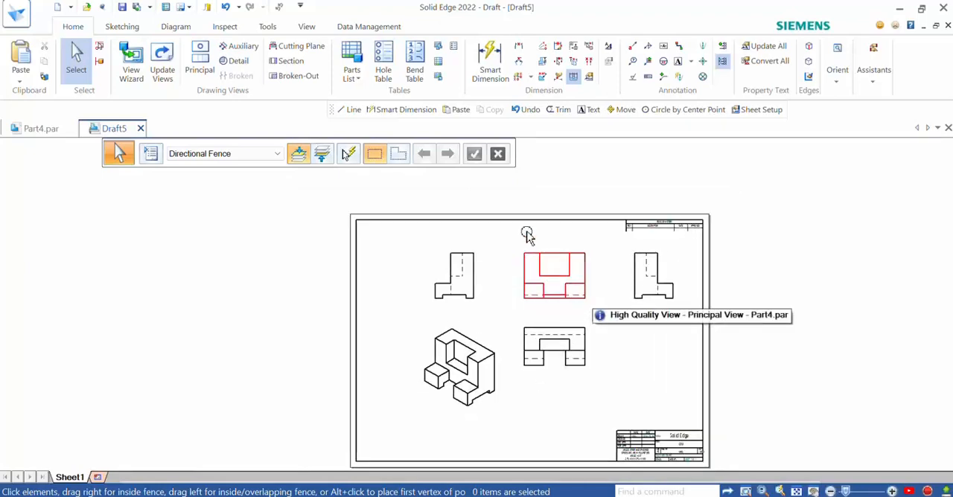
# Step: Dimension the overall width of the front view with Smart Dimension, placing the dimension above the view
pyautogui.click(491, 68)
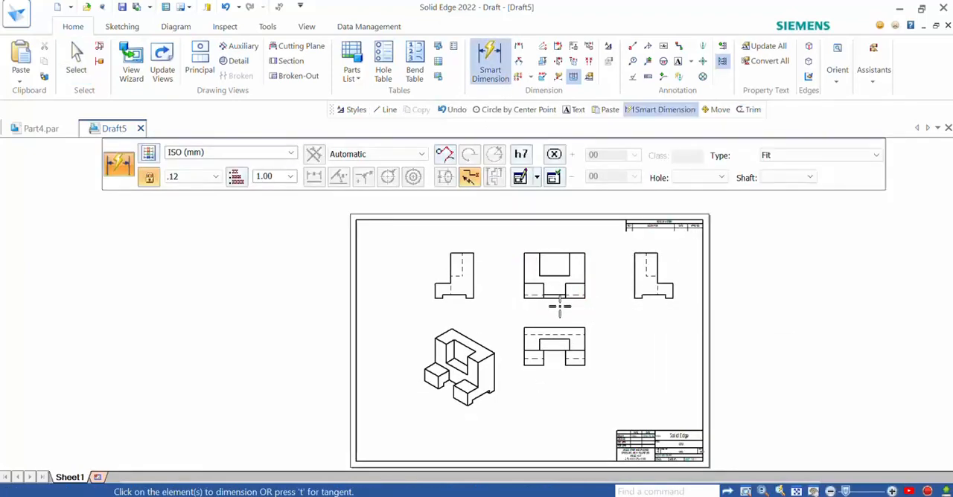
pyautogui.scroll(2, 555, 298)
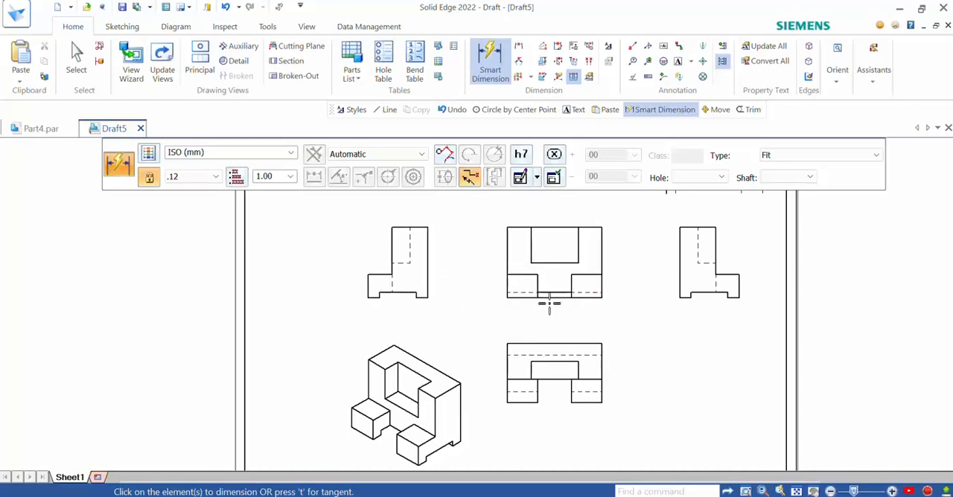
pyautogui.scroll(3, 549, 304)
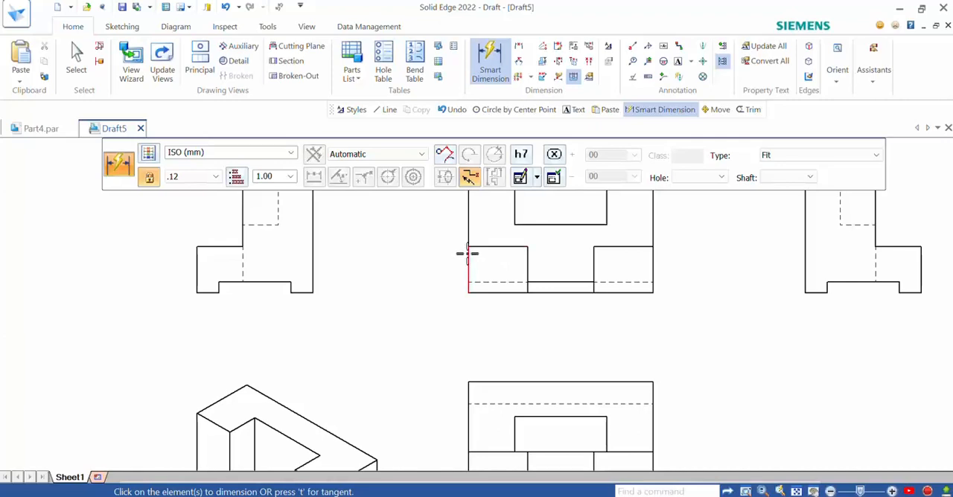
pyautogui.scroll(-3, 506, 254)
pyautogui.scroll(-1, 558, 325)
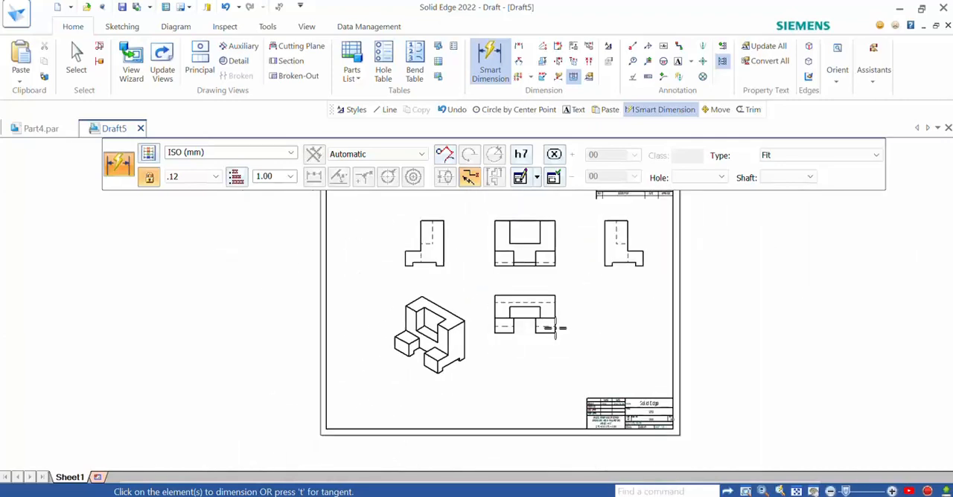
pyautogui.scroll(2, 558, 283)
pyautogui.scroll(-2, 559, 288)
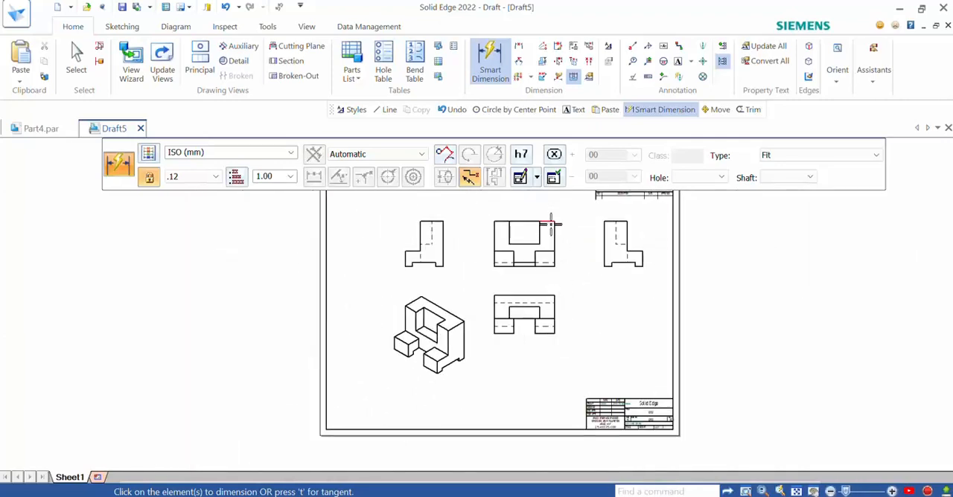
pyautogui.click(554, 232)
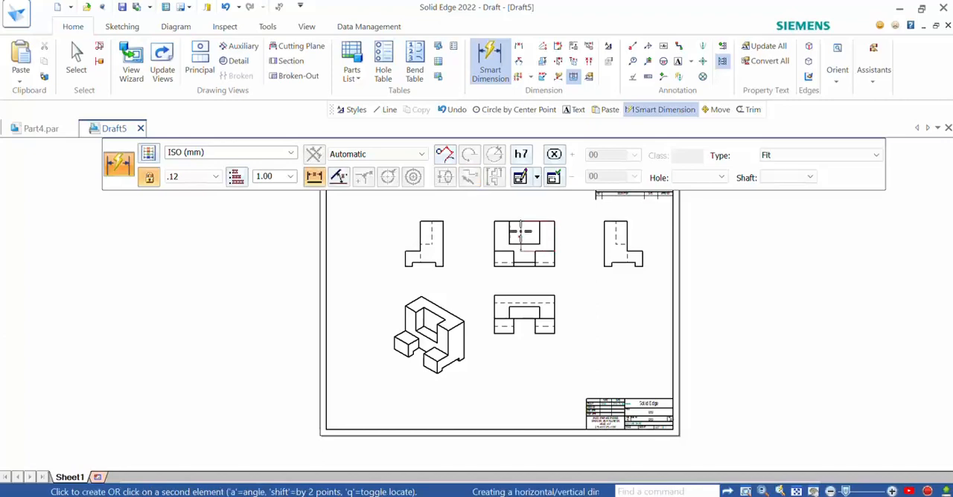
pyautogui.click(493, 234)
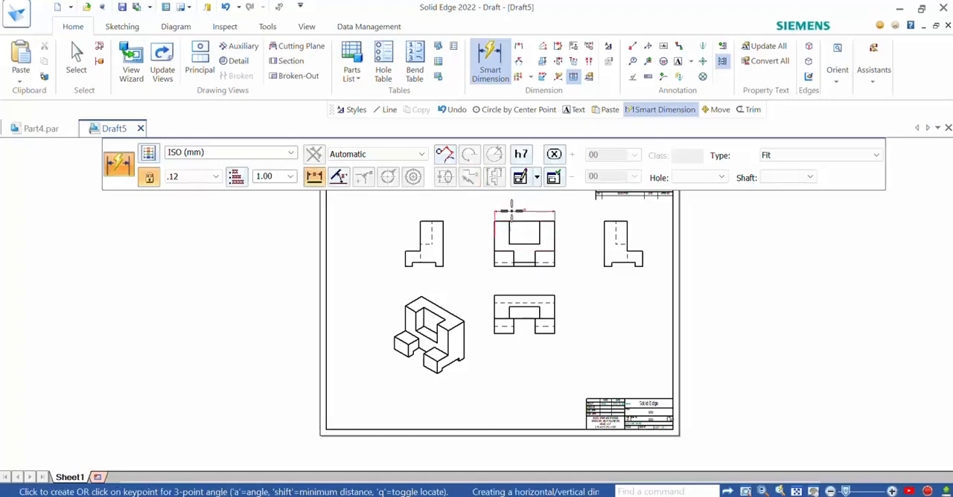
pyautogui.click(513, 206)
# Step: Dimension the widths of the front view's two upper shoulders and the depth of the notch between them
pyautogui.scroll(3, 522, 198)
pyautogui.scroll(2, 530, 214)
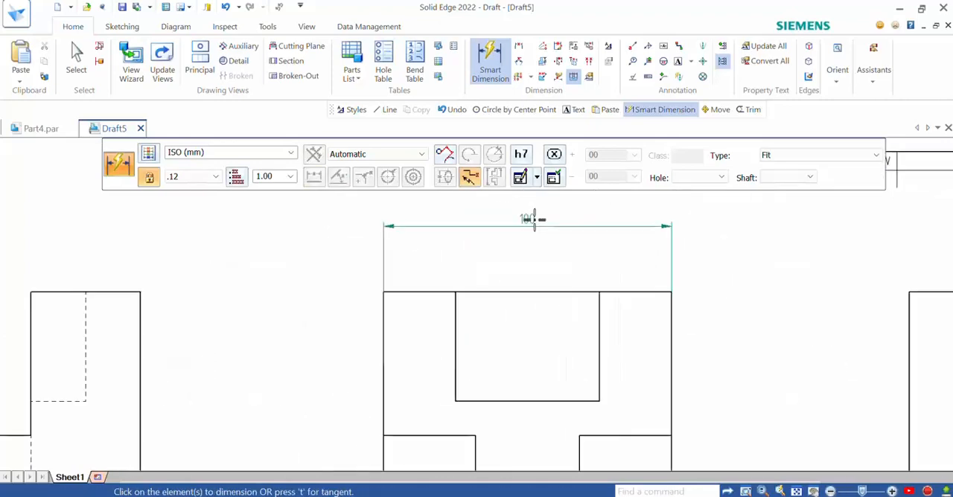
pyautogui.click(624, 292)
pyautogui.click(629, 258)
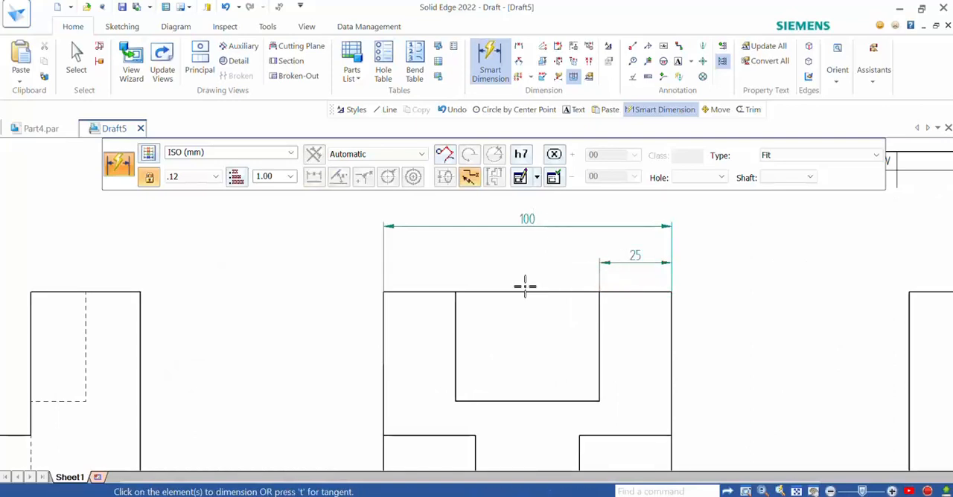
pyautogui.click(418, 291)
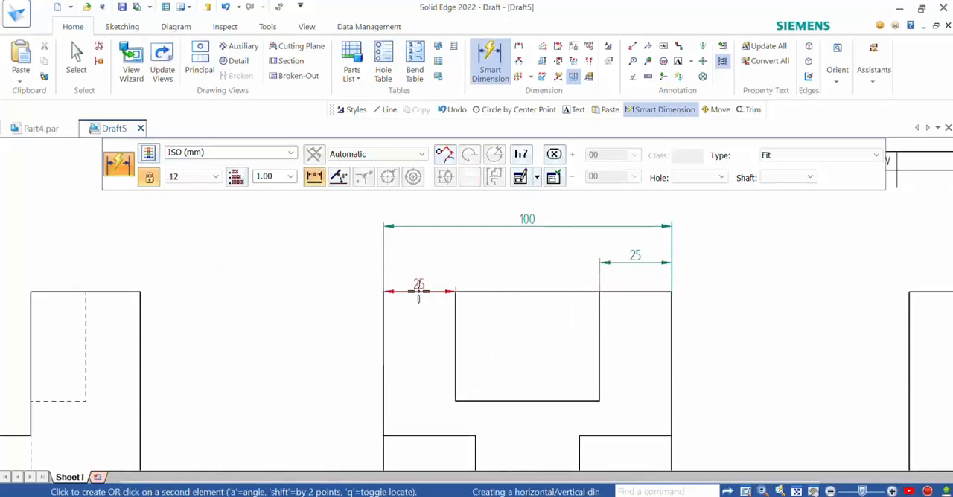
pyautogui.click(420, 255)
pyautogui.click(458, 313)
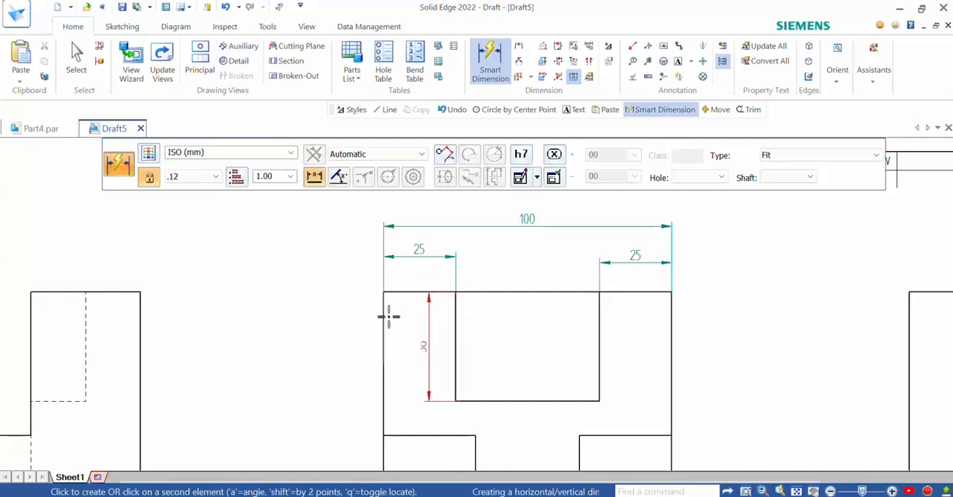
pyautogui.click(334, 314)
# Step: Dimension the lower step's height and the overall height along the front view's left side
pyautogui.scroll(-2, 546, 274)
pyautogui.scroll(-1, 546, 274)
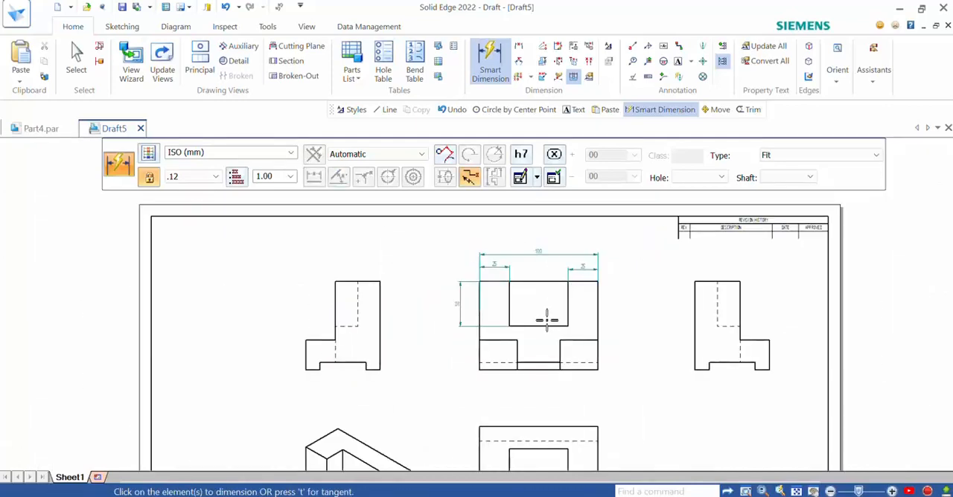
pyautogui.scroll(2, 548, 328)
pyautogui.scroll(-1, 554, 340)
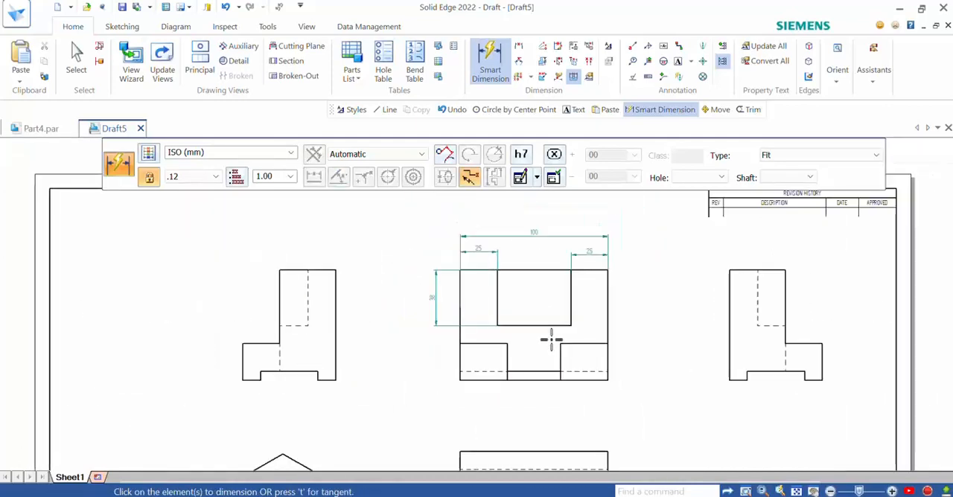
pyautogui.click(459, 355)
pyautogui.click(438, 358)
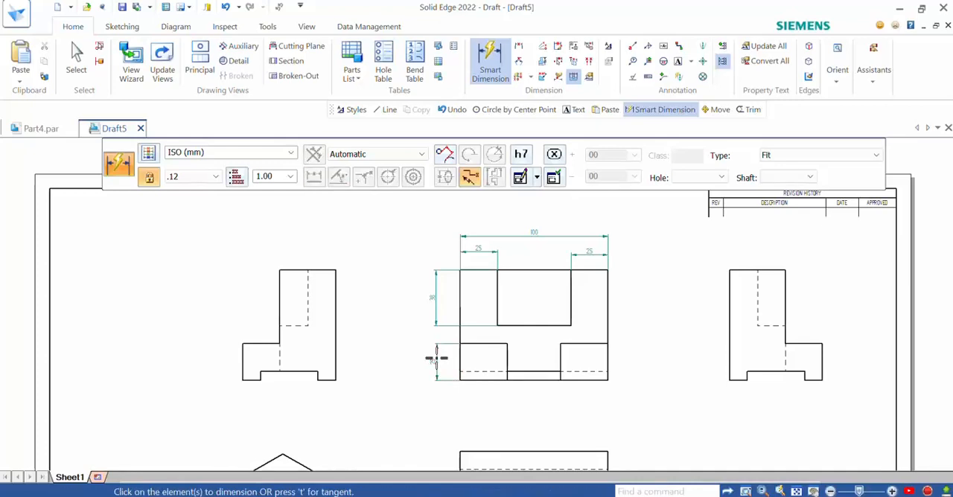
pyautogui.click(480, 271)
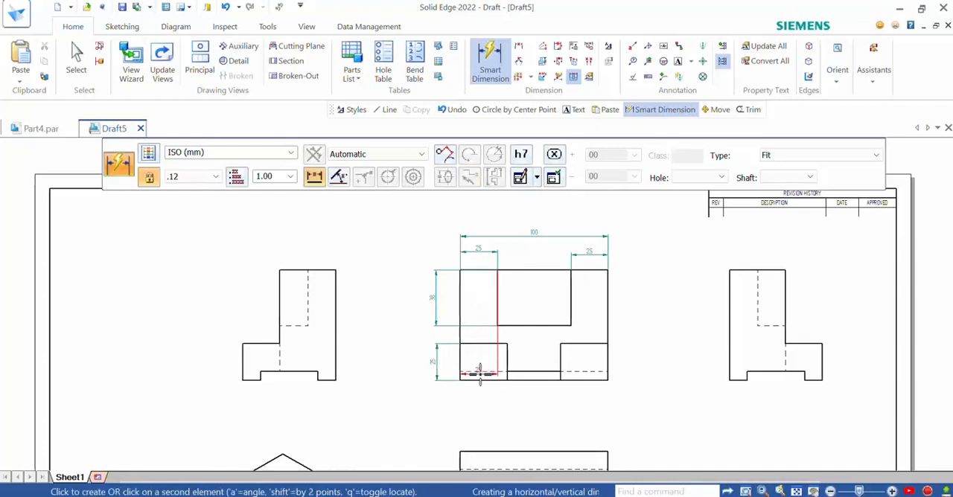
pyautogui.click(410, 357)
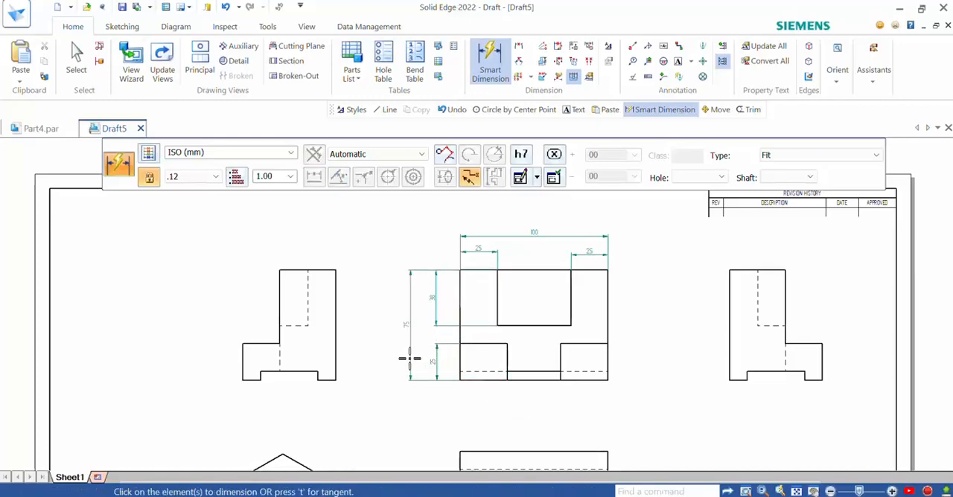
# Step: Dimension the widths of the front view's two lower blocks, with the overall width placed beneath them
pyautogui.scroll(3, 566, 364)
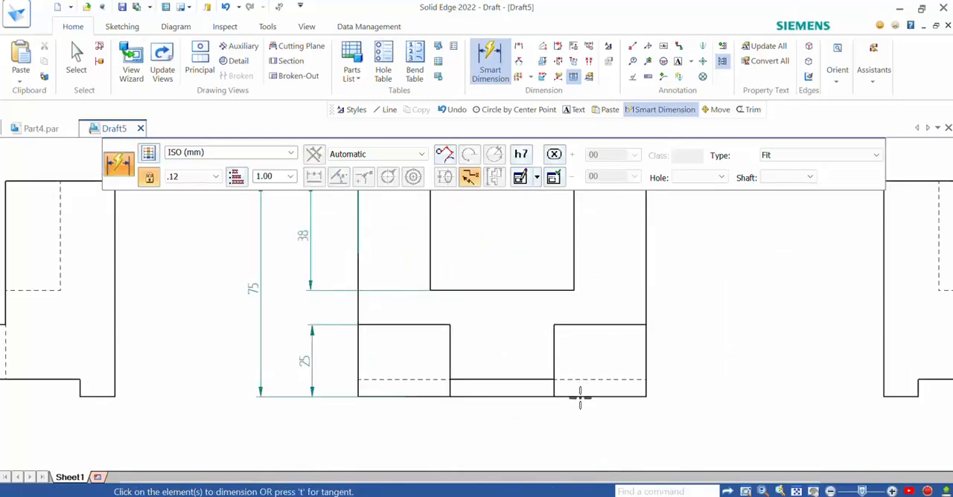
pyautogui.click(422, 397)
pyautogui.click(405, 421)
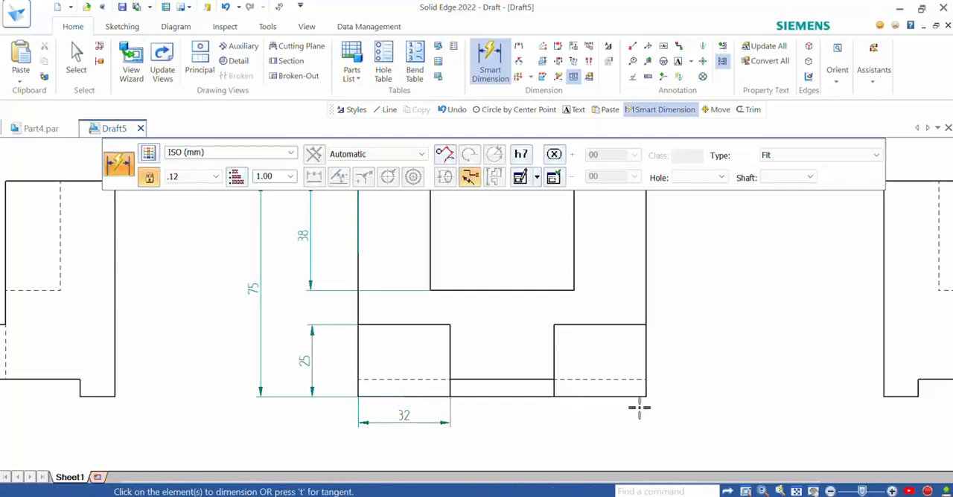
pyautogui.click(612, 396)
pyautogui.click(607, 417)
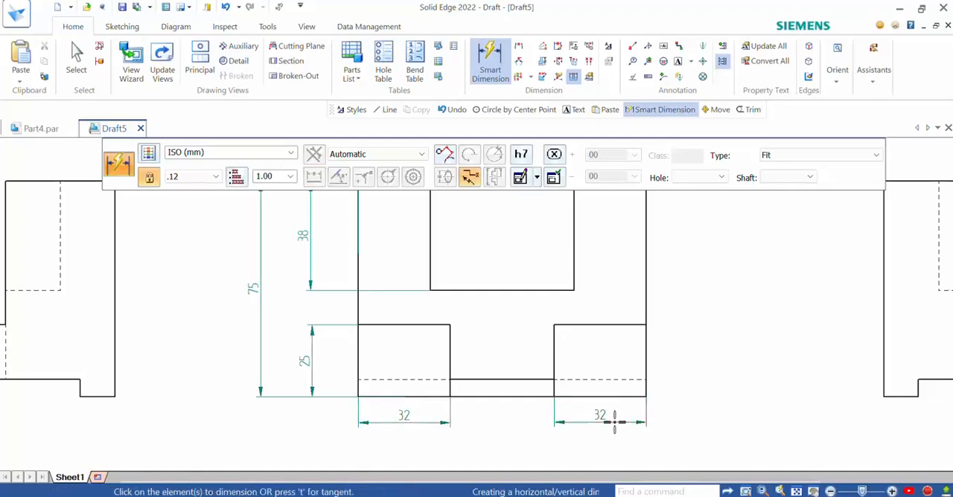
pyautogui.click(641, 362)
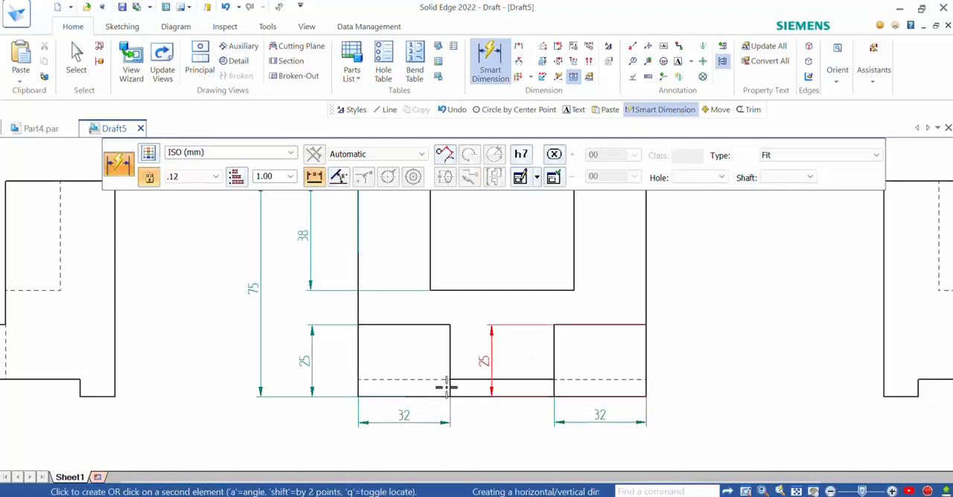
pyautogui.click(358, 361)
pyautogui.click(456, 454)
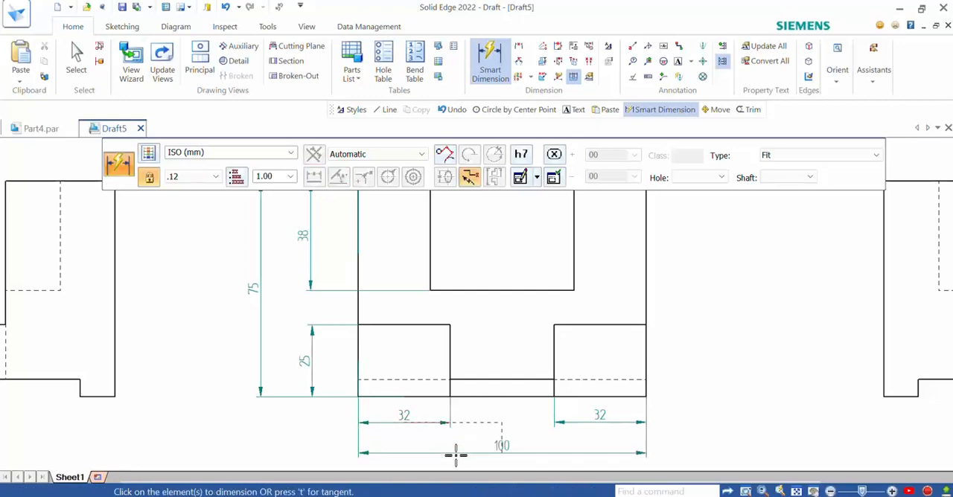
# Step: Dimension the depths of the rear body and the front block along the top view's left side
pyautogui.scroll(-4, 606, 384)
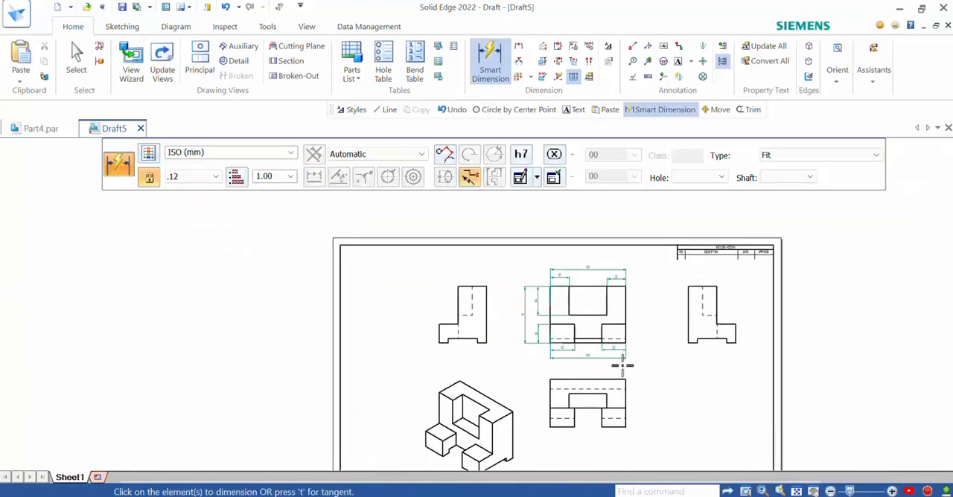
pyautogui.scroll(2, 595, 442)
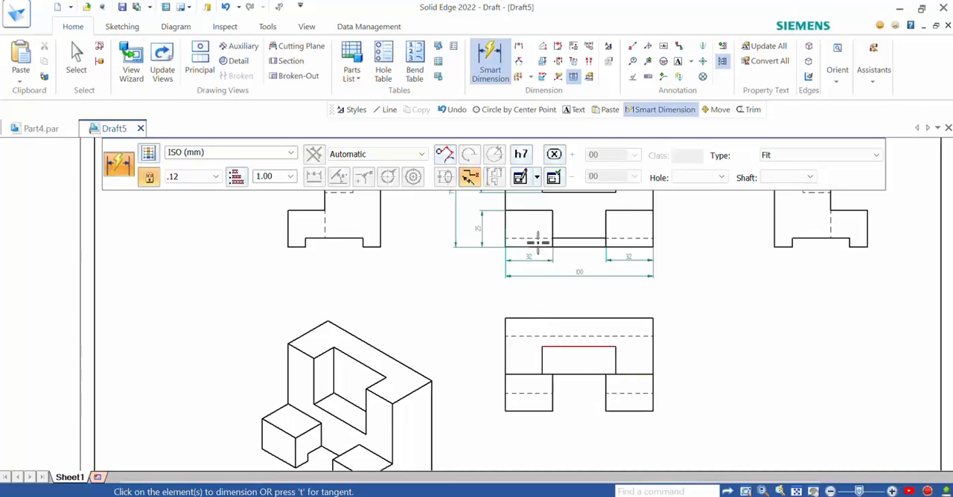
pyautogui.click(506, 343)
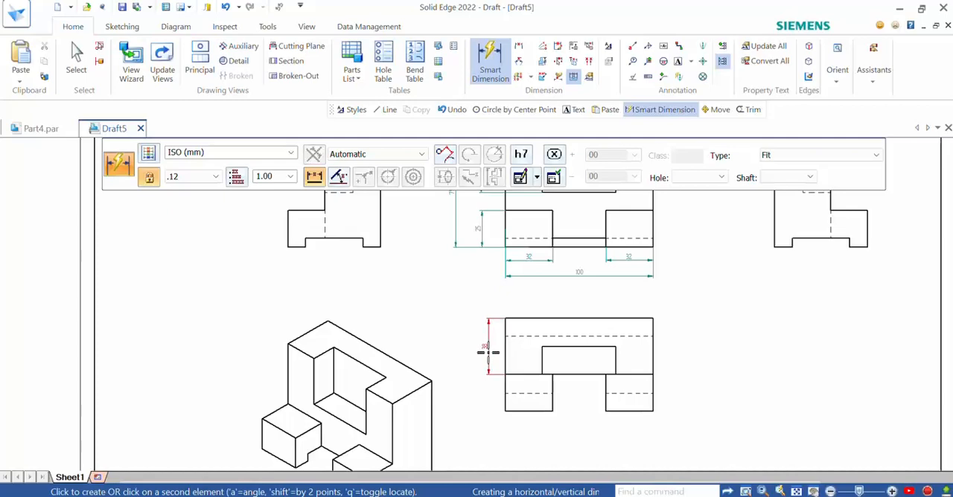
pyautogui.click(487, 352)
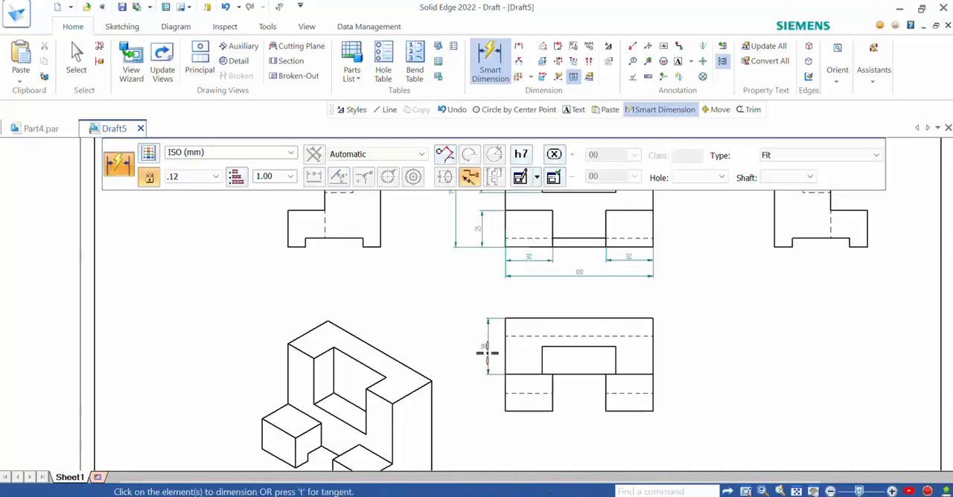
pyautogui.click(503, 390)
pyautogui.click(488, 393)
# Step: Dimension the widths of the top view's two front blocks, with the overall width placed beneath them
pyautogui.click(532, 411)
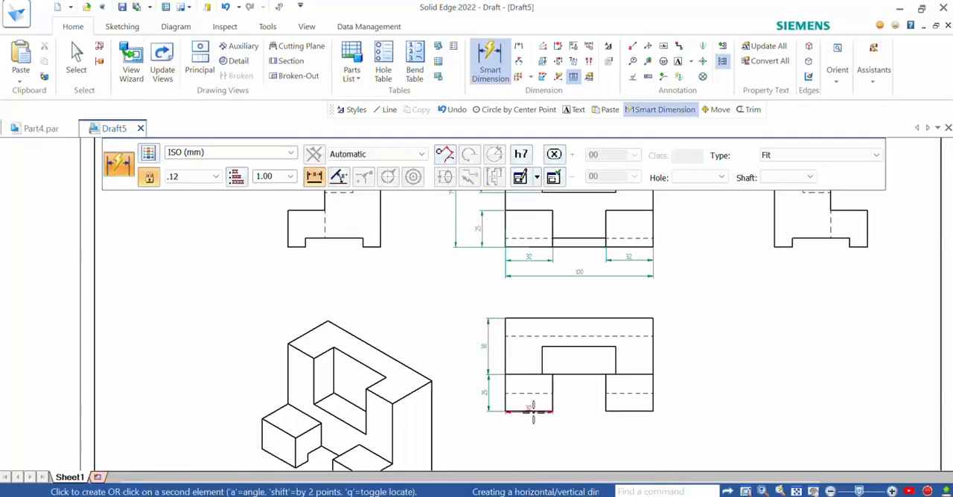
pyautogui.click(533, 431)
pyautogui.click(622, 411)
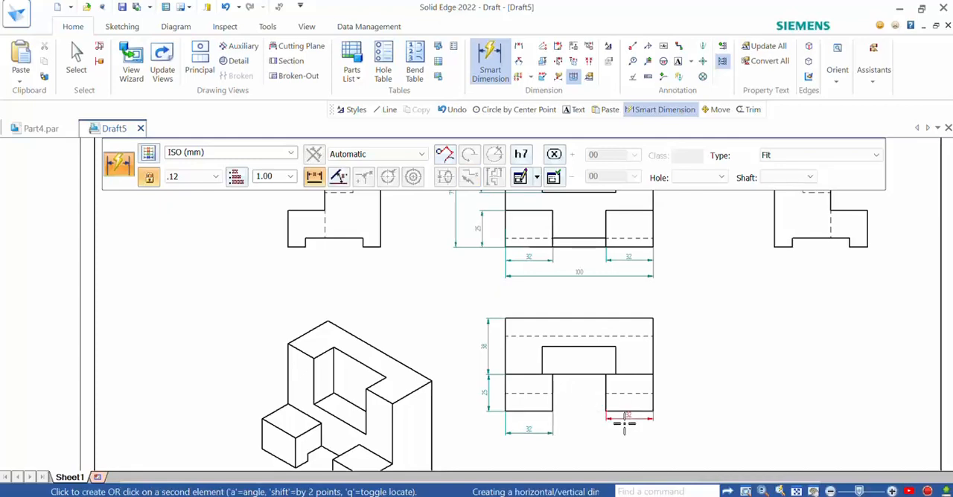
pyautogui.click(629, 429)
pyautogui.click(504, 398)
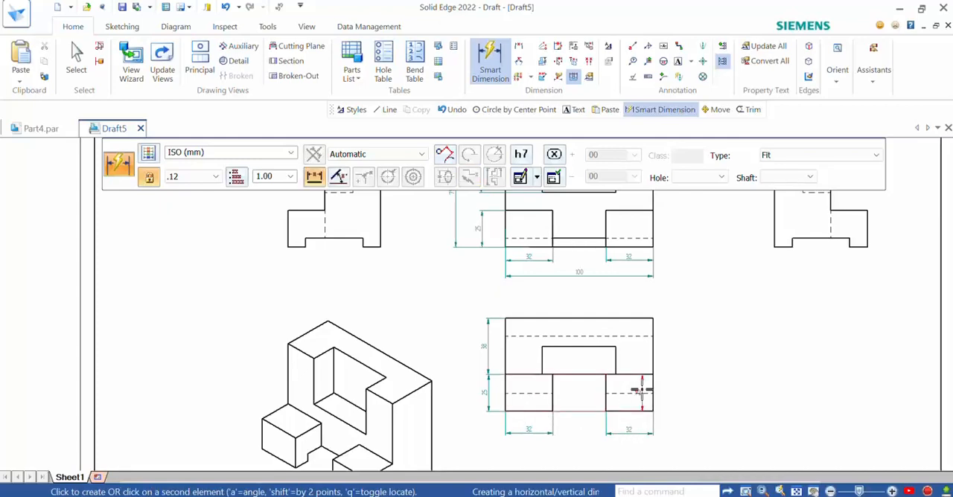
pyautogui.click(654, 388)
pyautogui.click(612, 447)
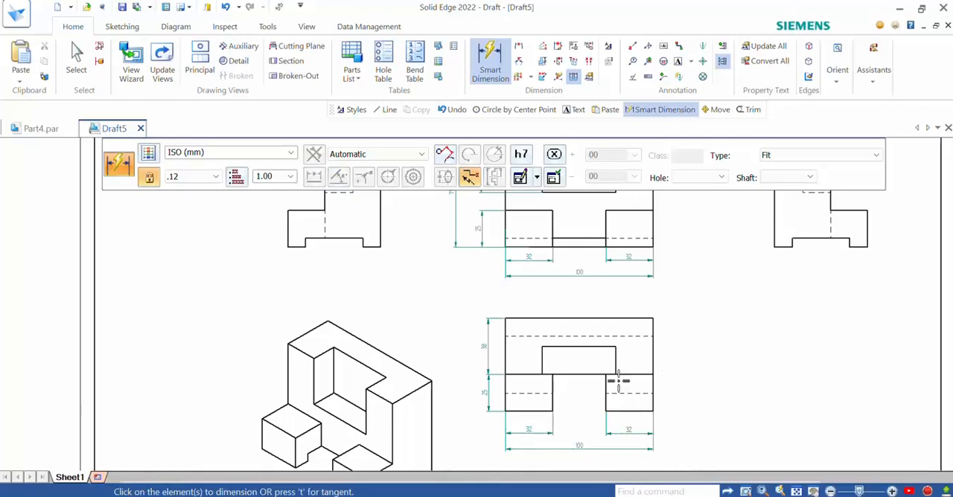
# Step: Dimension the depth of the central rectangular notch in the top view, placing the dimension just outside the notch's left edge
pyautogui.click(543, 359)
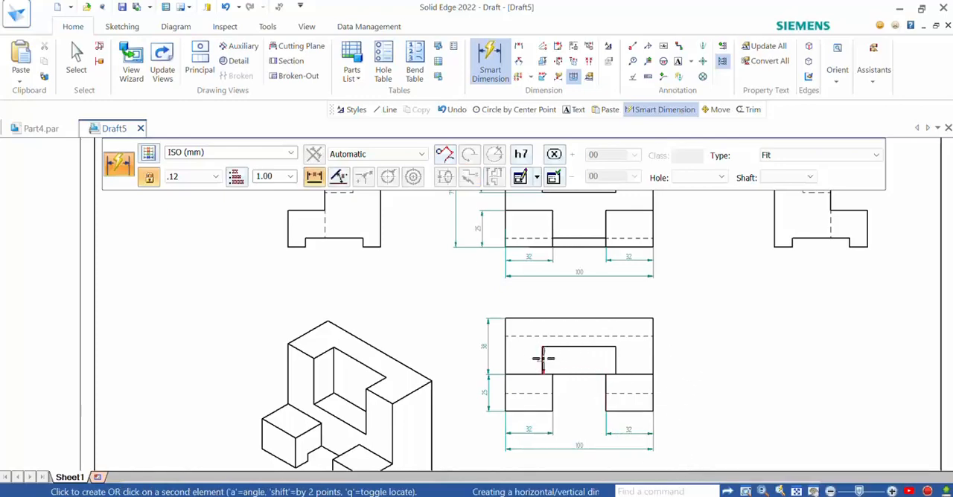
pyautogui.click(530, 365)
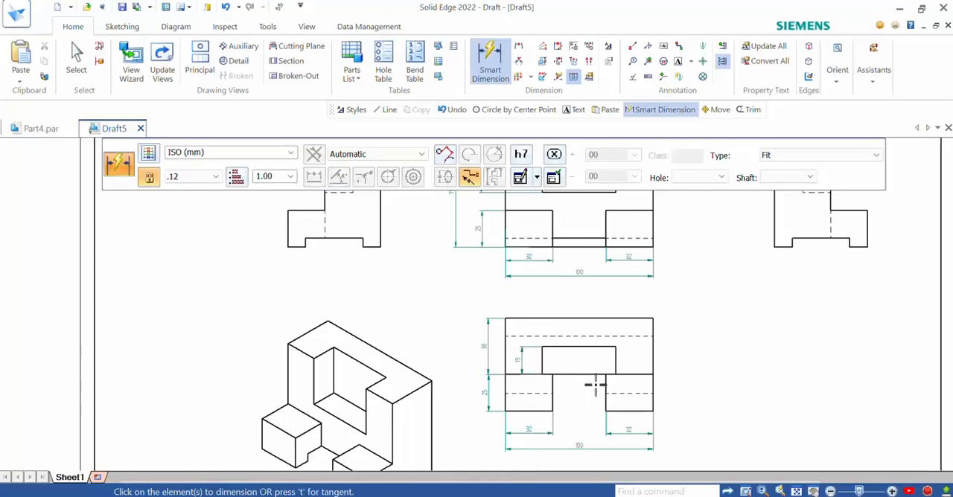
pyautogui.scroll(3, 596, 384)
pyautogui.scroll(-3, 629, 345)
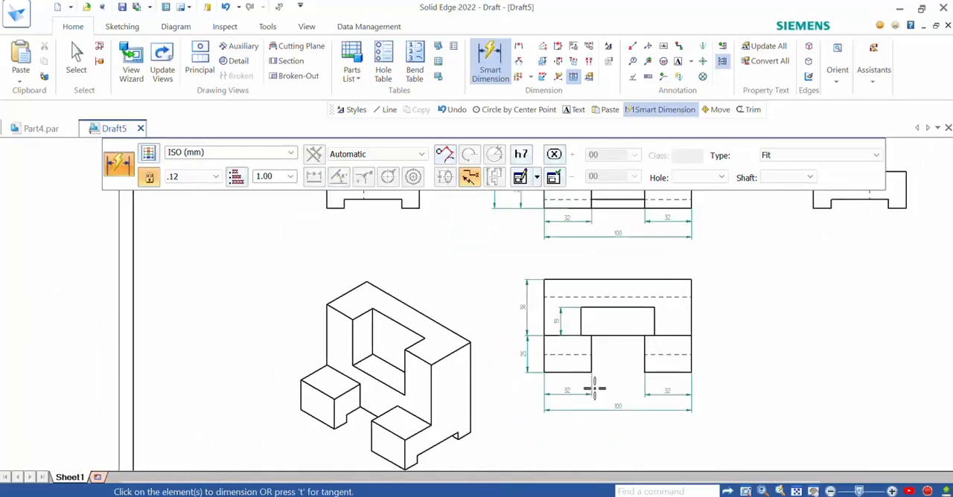
# Step: Dimension the widths of the two feet under the side view left of the front view, with the overall width beneath them
pyautogui.scroll(-3, 595, 387)
pyautogui.scroll(4, 468, 316)
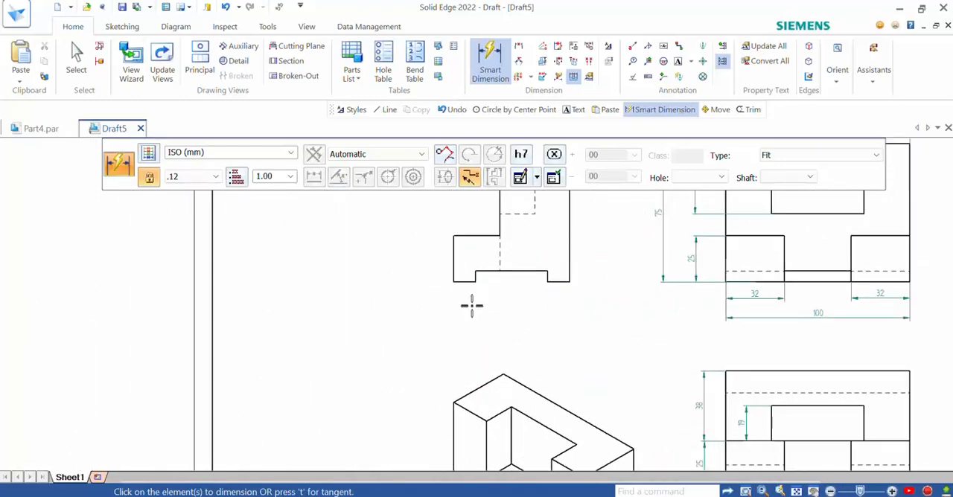
pyautogui.scroll(2, 472, 305)
pyautogui.click(463, 268)
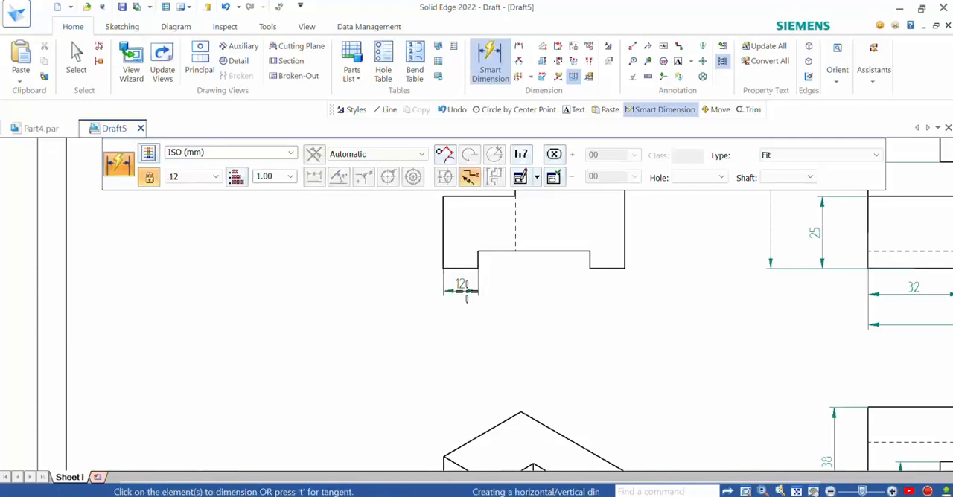
pyautogui.click(466, 290)
pyautogui.click(608, 269)
pyautogui.click(607, 295)
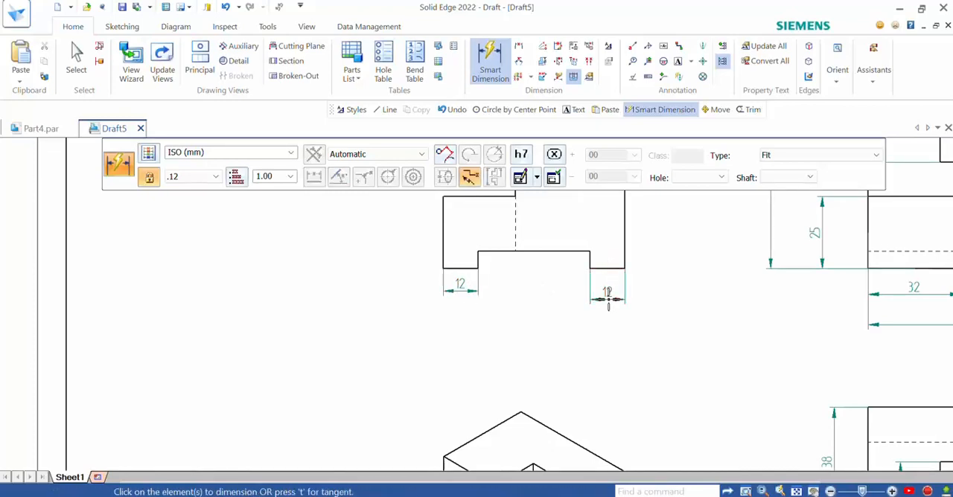
pyautogui.click(442, 256)
pyautogui.click(624, 261)
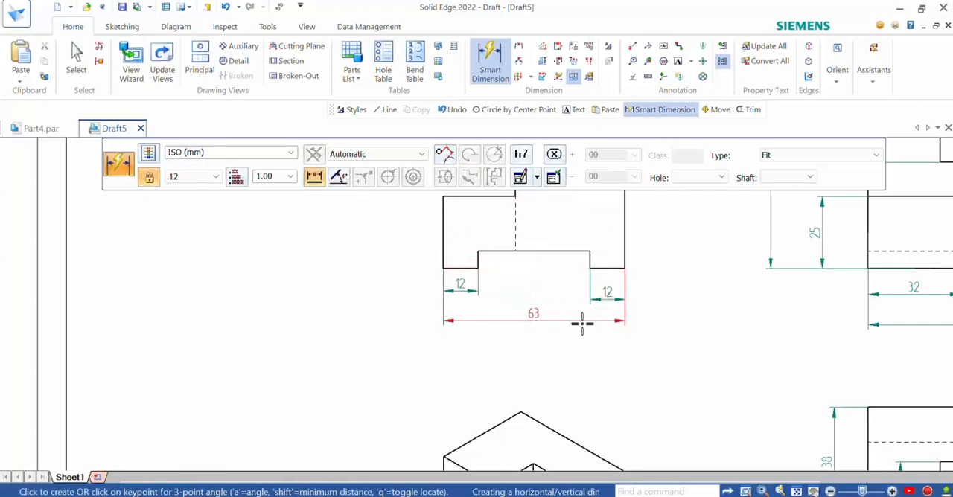
pyautogui.click(579, 324)
# Step: Dimension the height of the bottom recess in the same side view, placing the dimension outside its right edge
pyautogui.click(589, 262)
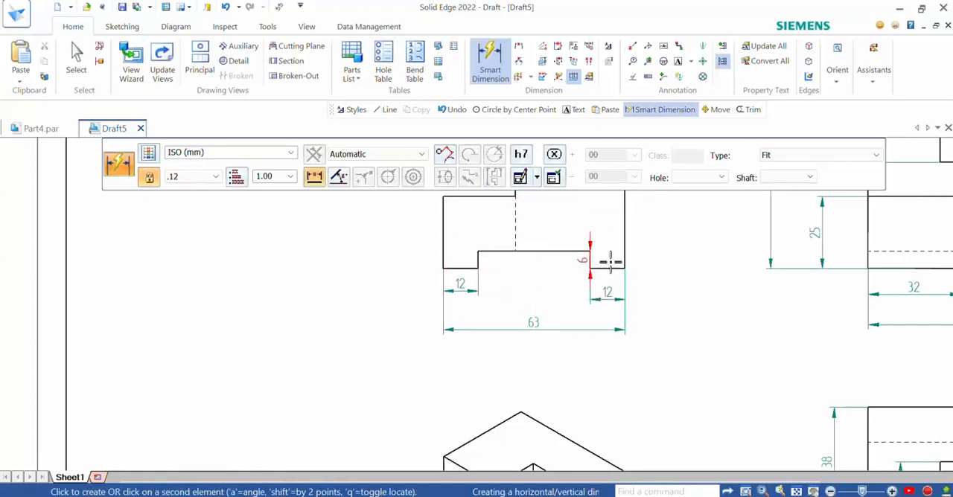
pyautogui.click(657, 260)
pyautogui.scroll(-4, 687, 351)
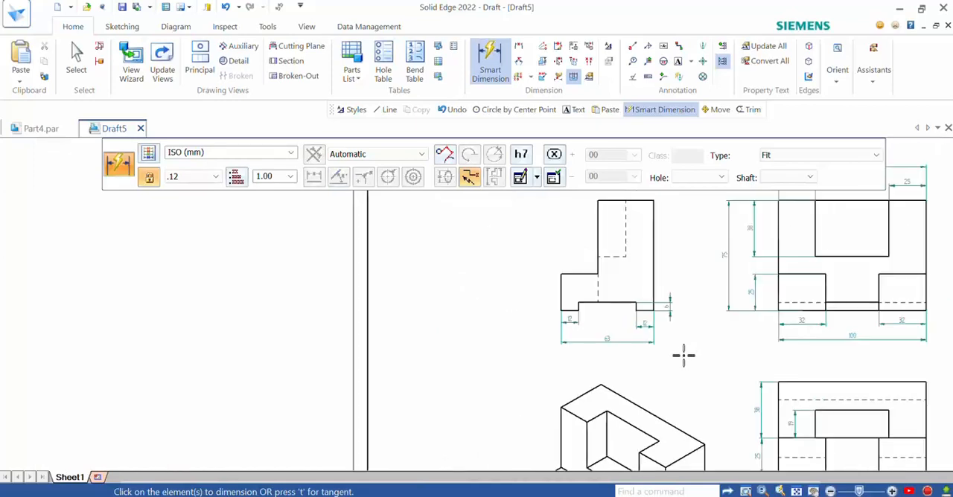
pyautogui.scroll(2, 707, 267)
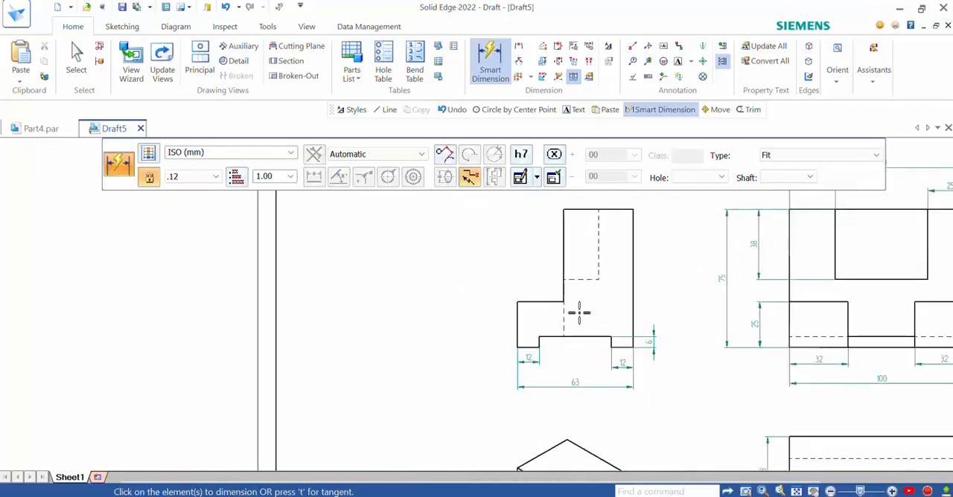
pyautogui.scroll(-3, 578, 312)
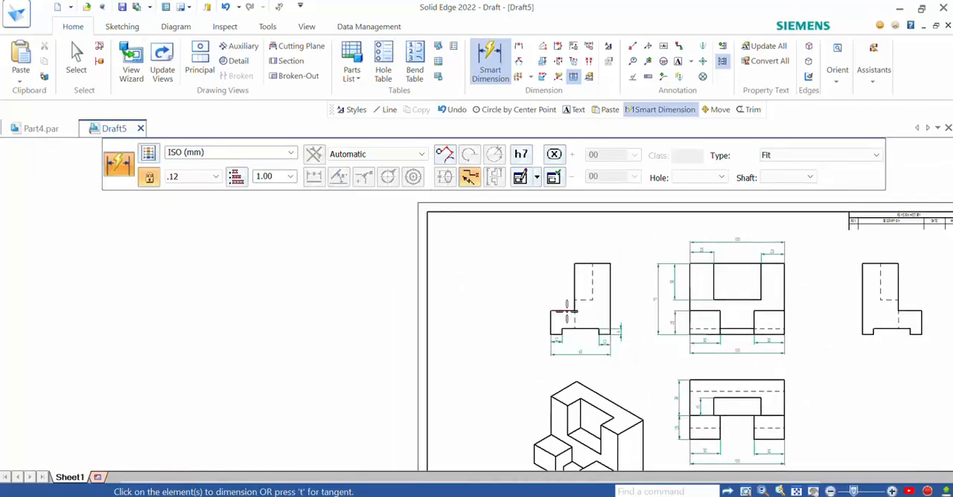
# Step: Dimension the lower step's and upper body's widths above the side view, and the lower step's height along its left edge
pyautogui.click(566, 311)
pyautogui.click(584, 257)
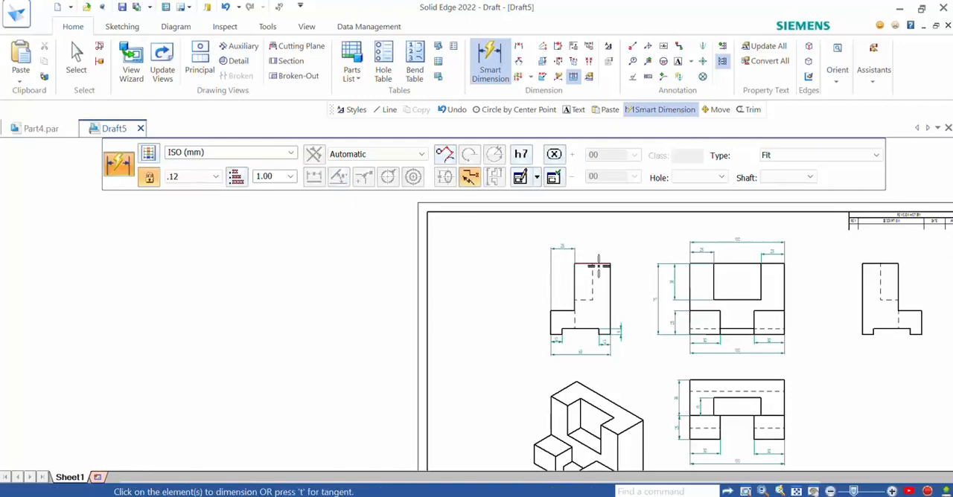
pyautogui.click(598, 263)
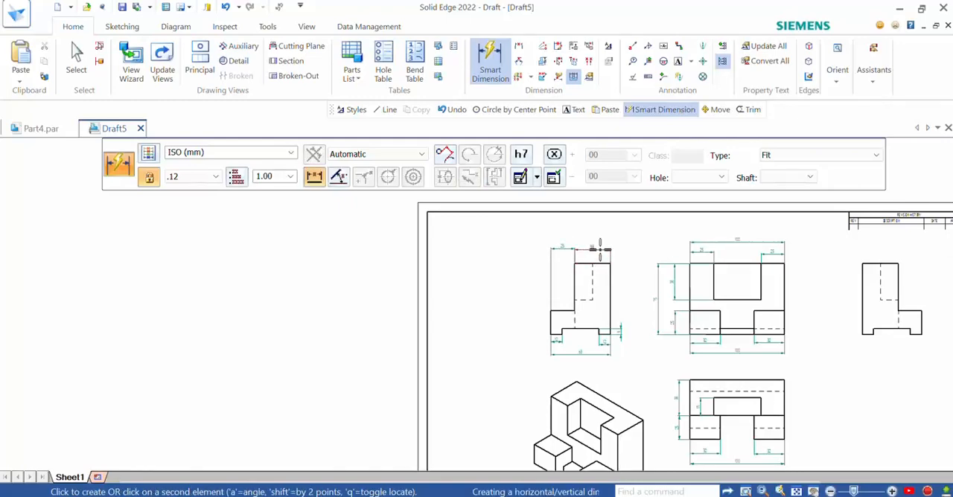
pyautogui.click(600, 247)
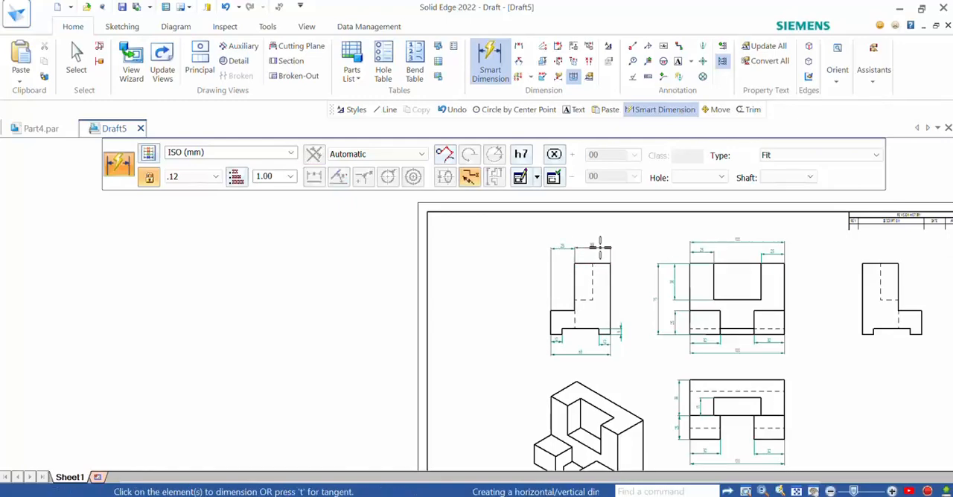
pyautogui.click(550, 325)
pyautogui.click(534, 325)
# Step: Examine the dimensioned views across the sheet for completeness and spacing
pyautogui.scroll(-3, 604, 344)
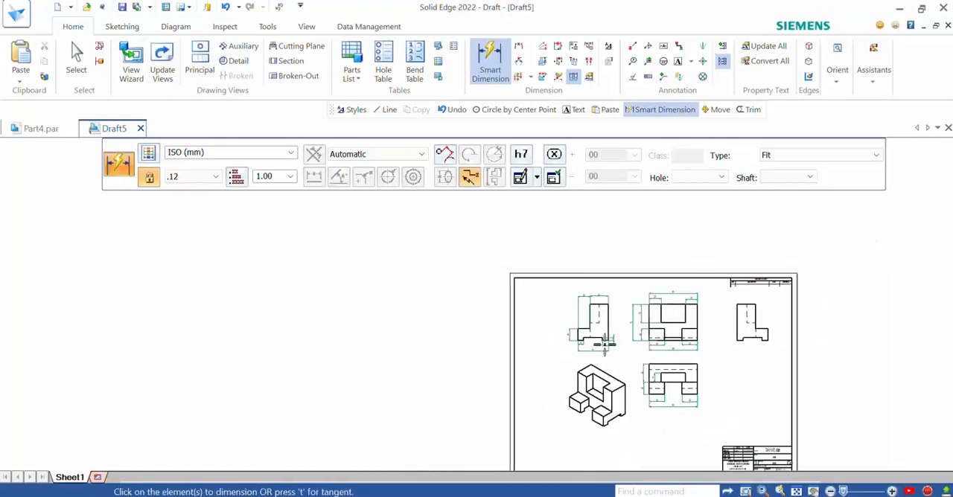
pyautogui.scroll(3, 659, 365)
pyautogui.scroll(-2, 598, 379)
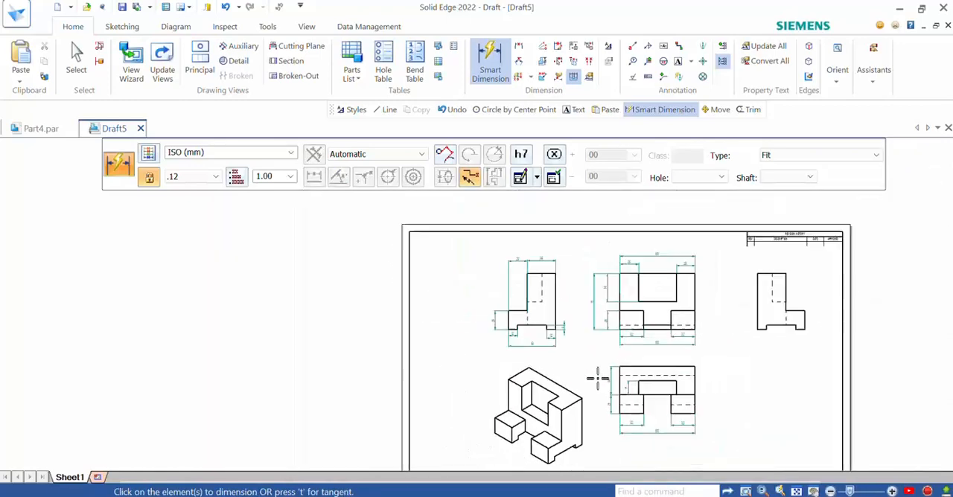
pyautogui.scroll(-1, 685, 330)
pyautogui.scroll(2, 665, 369)
pyautogui.scroll(-3, 640, 283)
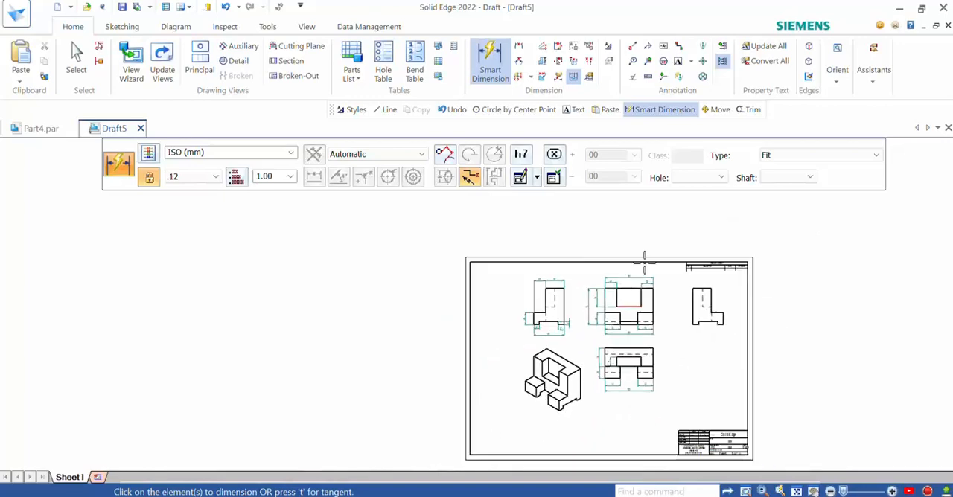
pyautogui.scroll(3, 644, 287)
pyautogui.scroll(-3, 645, 313)
pyautogui.scroll(3, 659, 313)
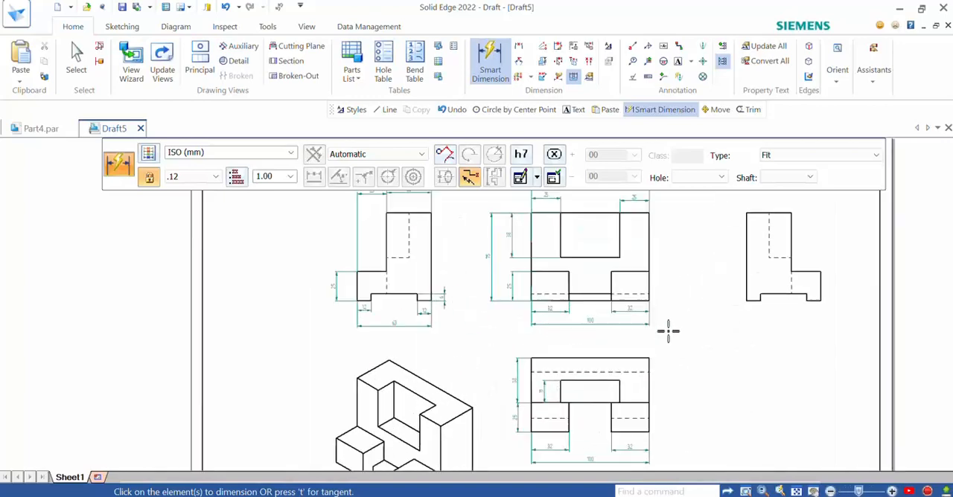
pyautogui.scroll(-1, 661, 372)
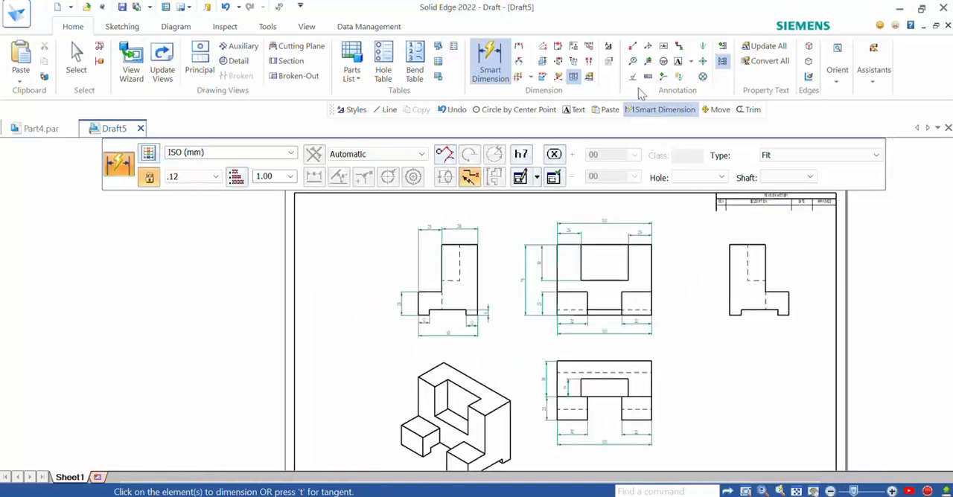
# Step: Add the text label "FRONT VIEW" centred beneath the front view's overall width dimension
pyautogui.click(677, 61)
pyautogui.click(594, 342)
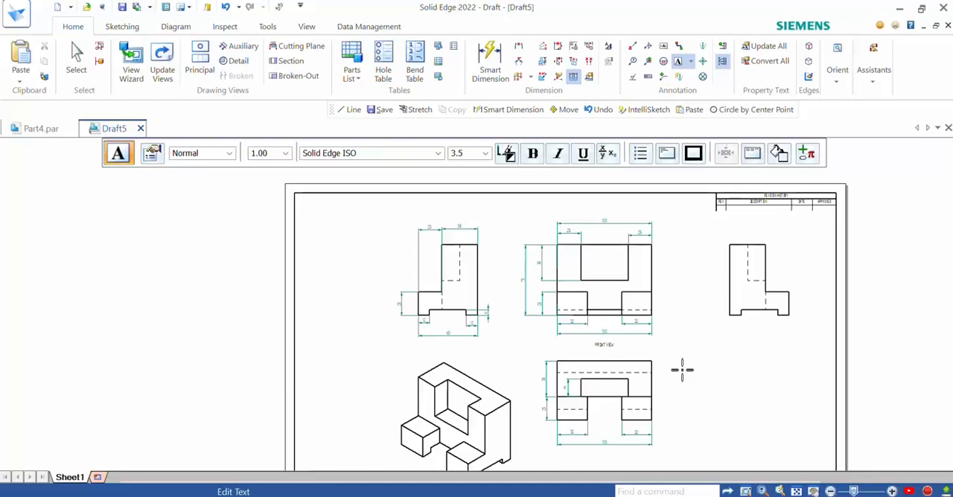
pyautogui.press('Escape')
# Step: Add the text label "TOP VIEW" beneath the overall width dimension of the side view left of the front view
pyautogui.scroll(5, 419, 344)
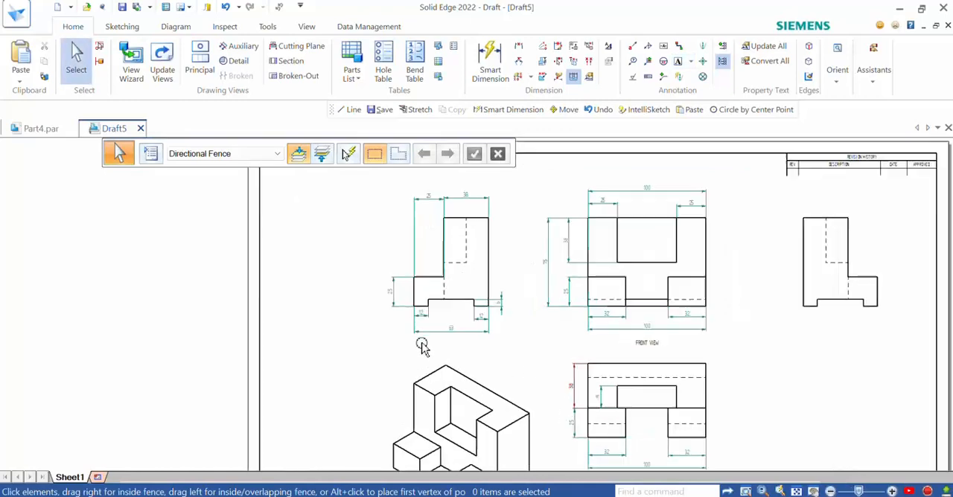
pyautogui.click(677, 61)
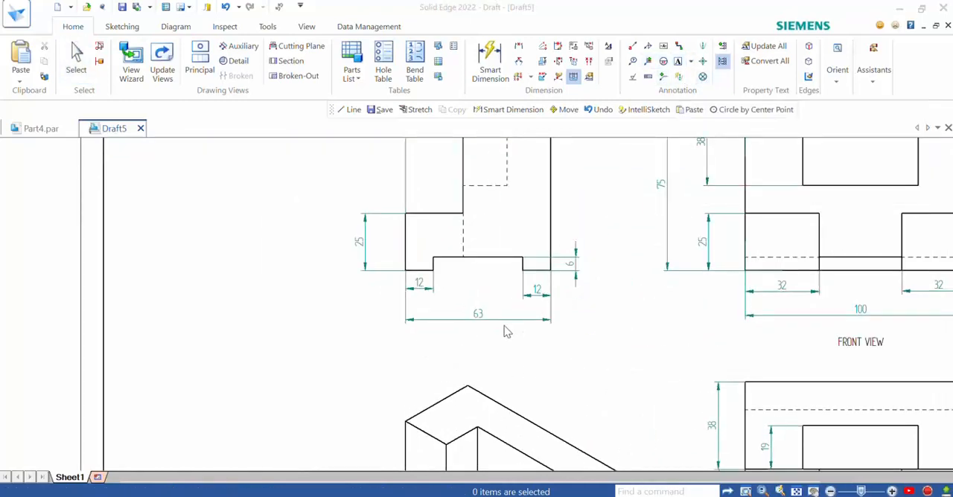
pyautogui.click(465, 341)
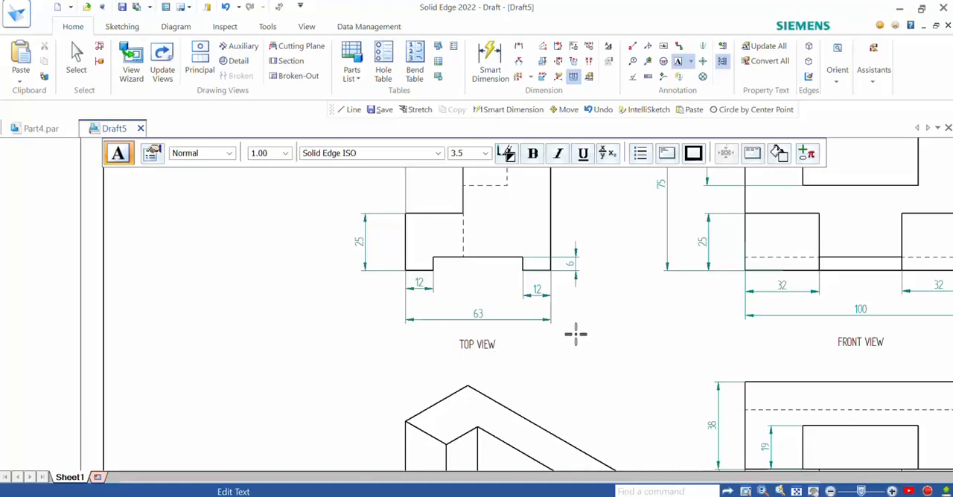
pyautogui.press('Escape')
# Step: Change the label beneath the dimensioned side view to "RIGHT SIDE VIEW"
pyautogui.scroll(-5, 595, 365)
pyautogui.scroll(5, 725, 444)
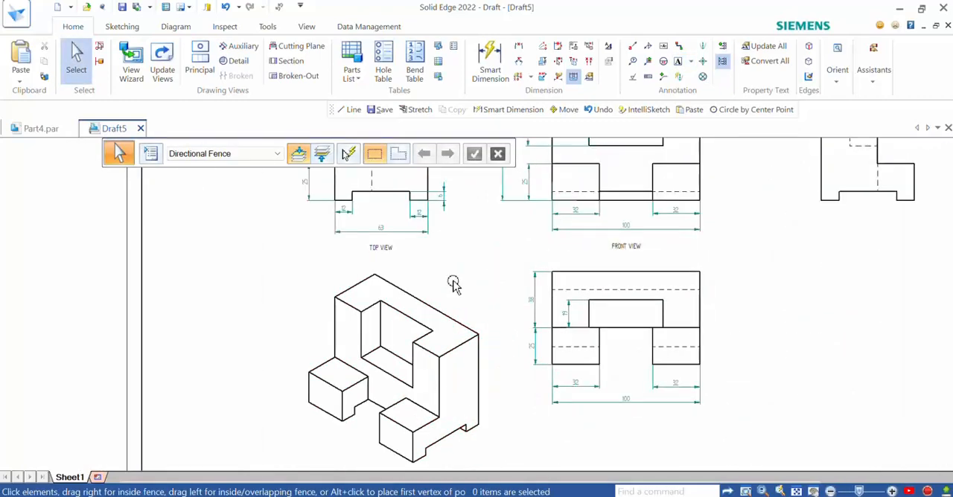
pyautogui.scroll(3, 378, 251)
pyautogui.click(372, 236)
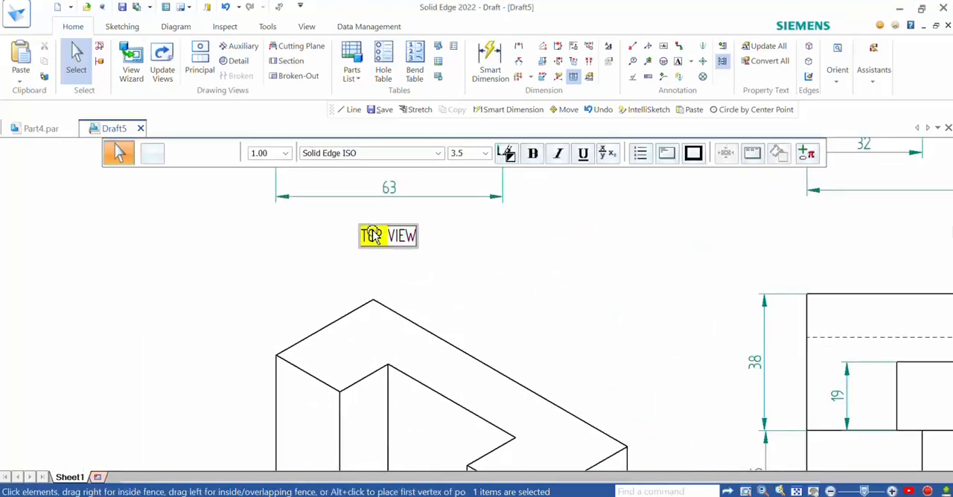
pyautogui.doubleClick(371, 235)
pyautogui.moveTo(382, 236); pyautogui.dragTo(356, 237)
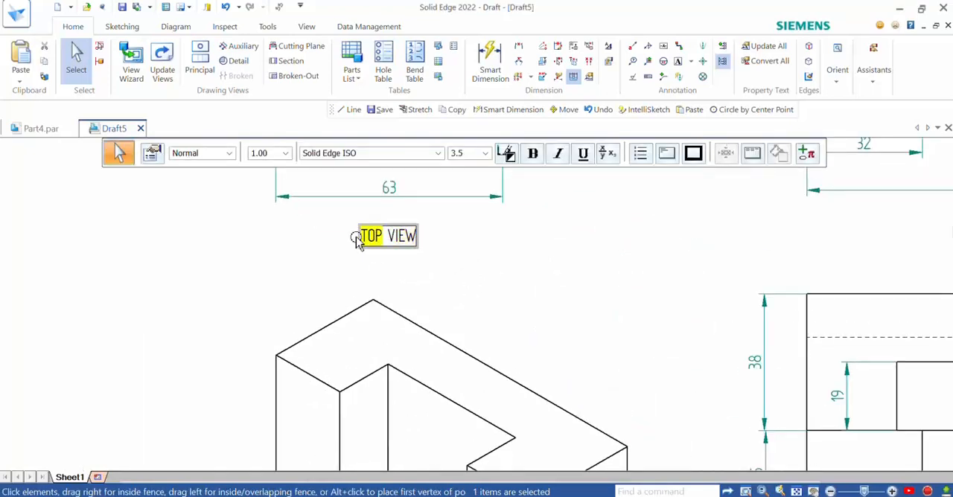
pyautogui.write('RIGHT')
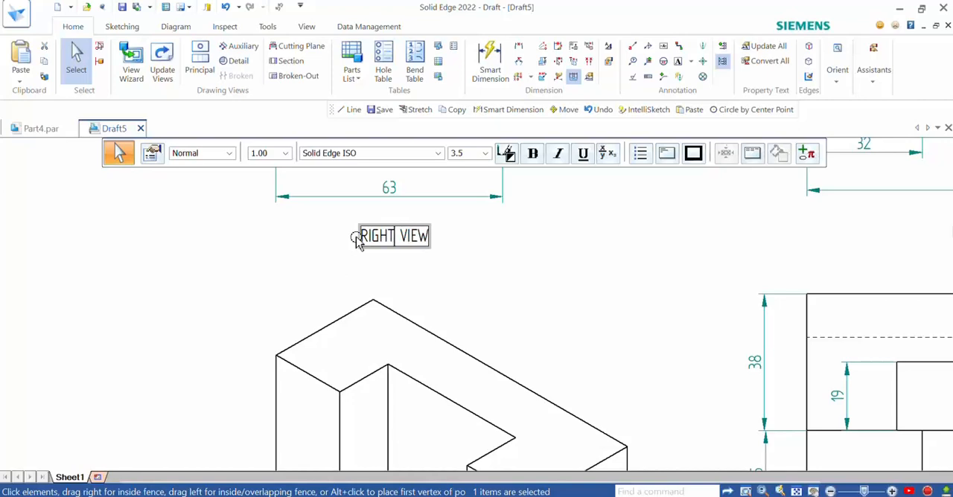
pyautogui.write(' SIDE')
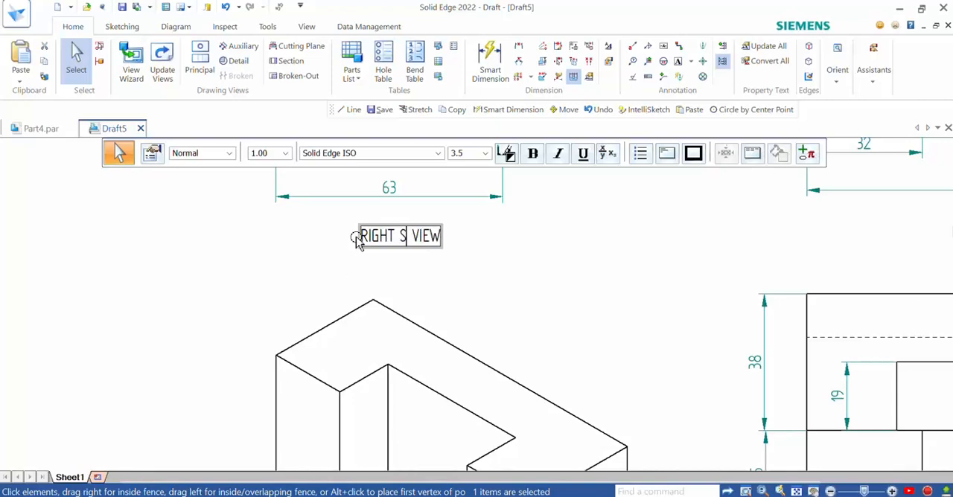
pyautogui.click(554, 275)
# Step: Add the text label "TOP VIEW" beneath the top view's overall width dimension
pyautogui.scroll(-6, 541, 255)
pyautogui.scroll(2, 678, 412)
pyautogui.scroll(2, 677, 412)
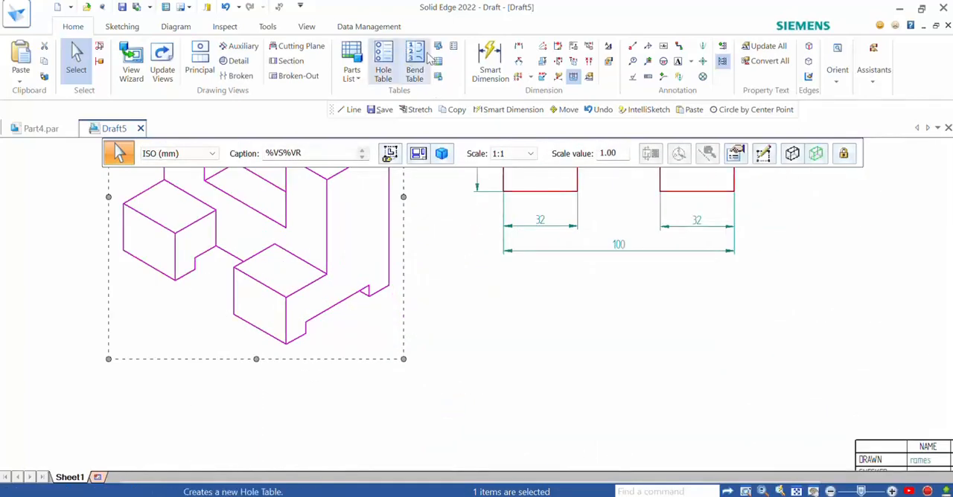
pyautogui.click(617, 286)
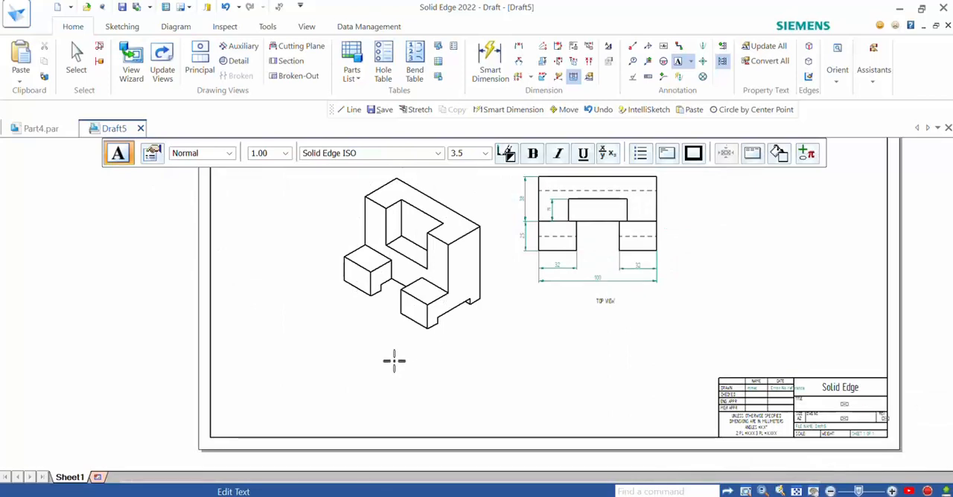
# Step: Add the text label "ISOMETRIC VIEW" beneath the isometric view
pyautogui.scroll(2, 393, 360)
pyautogui.click(366, 324)
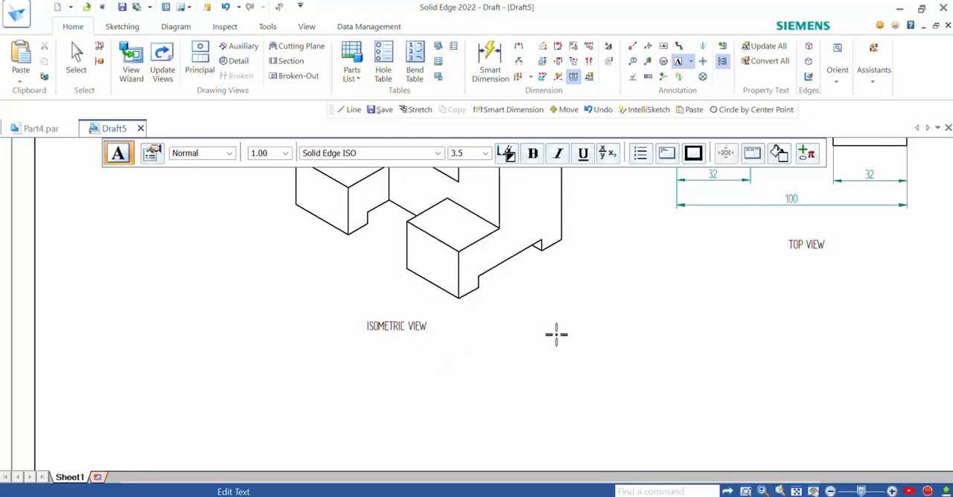
pyautogui.press('Escape')
# Step: Examine the labelled views and the title block area on the drawing sheet
pyautogui.scroll(-4, 495, 361)
pyautogui.scroll(2, 592, 294)
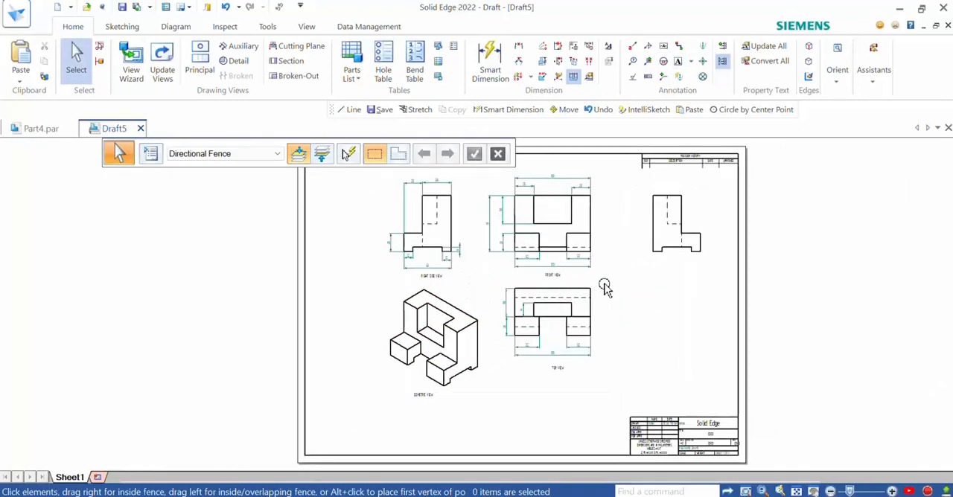
pyautogui.scroll(4, 719, 394)
pyautogui.scroll(1, 707, 409)
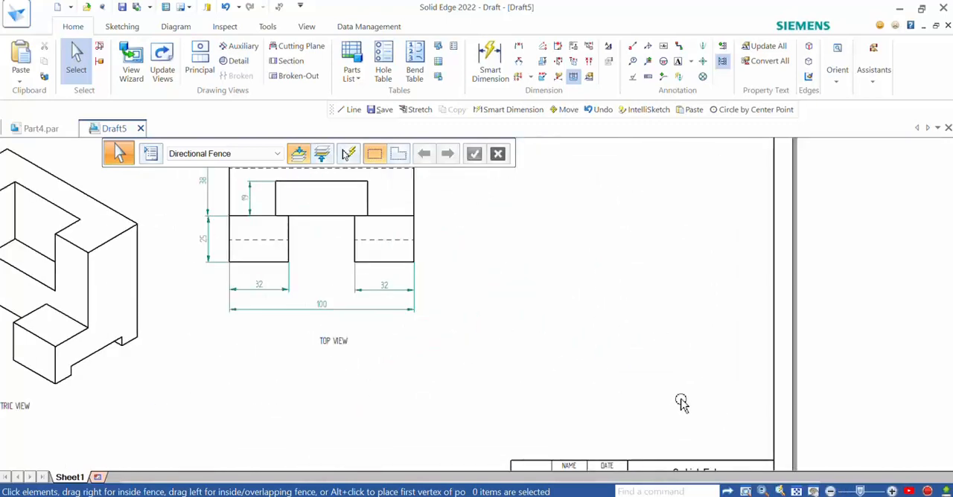
pyautogui.scroll(-3, 848, 417)
pyautogui.scroll(2, 744, 349)
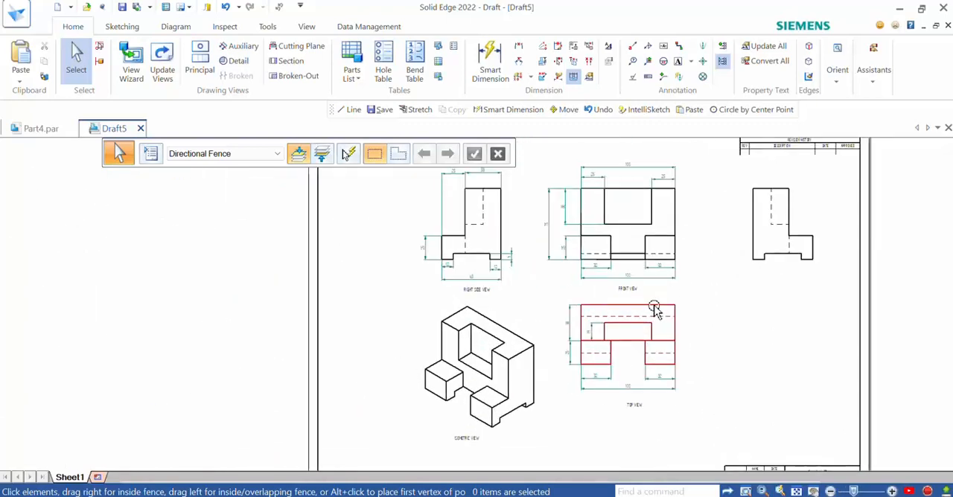